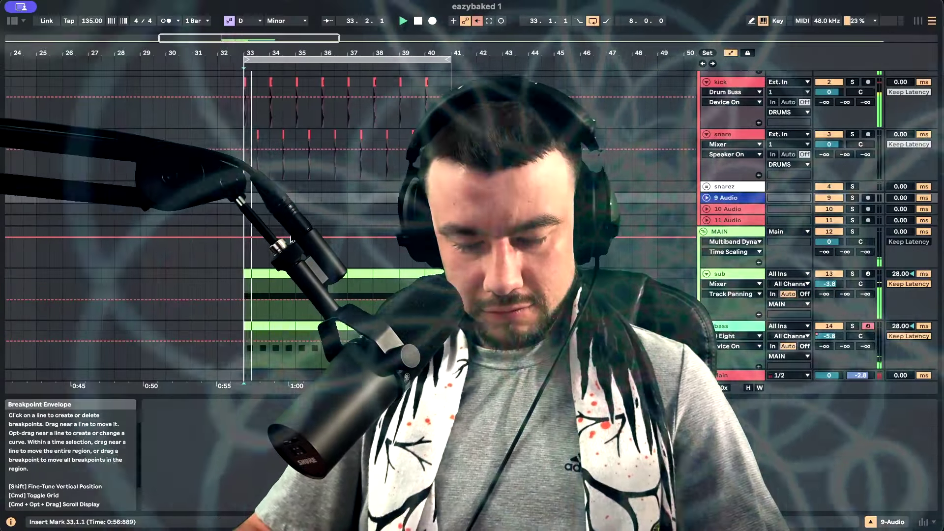
Step: Examine the looped section from bar 33 to 41 across the drum, sub, bass and ambience tracks
scroll(291, 239, up, 2)
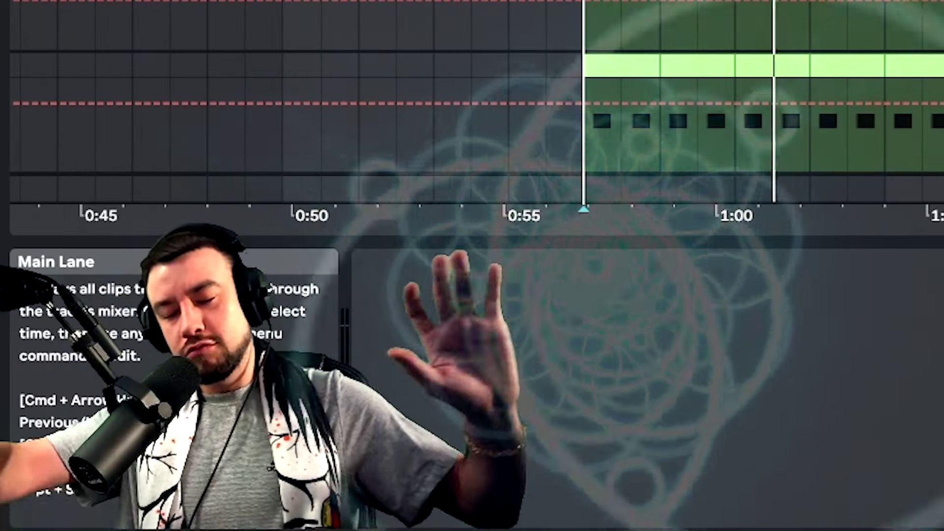
scroll(291, 235, down, 3)
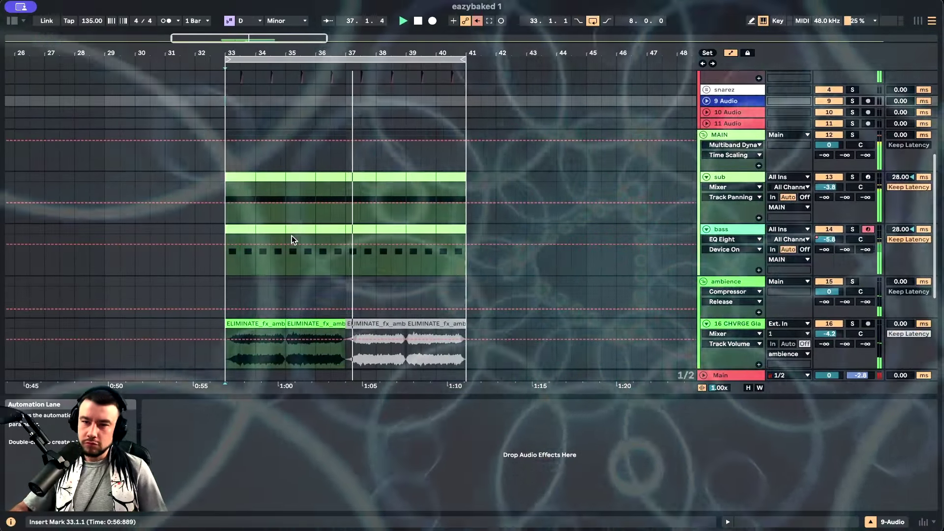
scroll(291, 235, down, 2)
scroll(292, 235, down, 3)
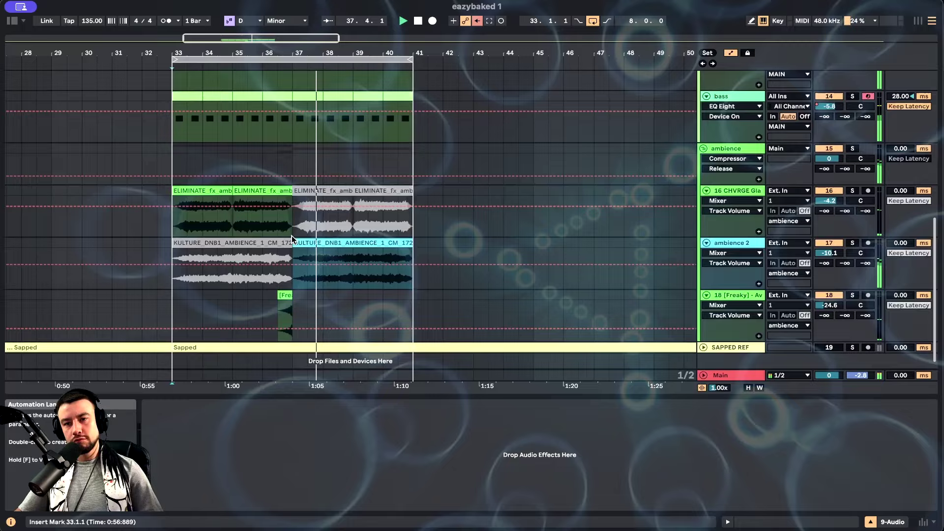
scroll(291, 235, up, 4)
scroll(292, 235, right, 2)
scroll(291, 234, up, 2)
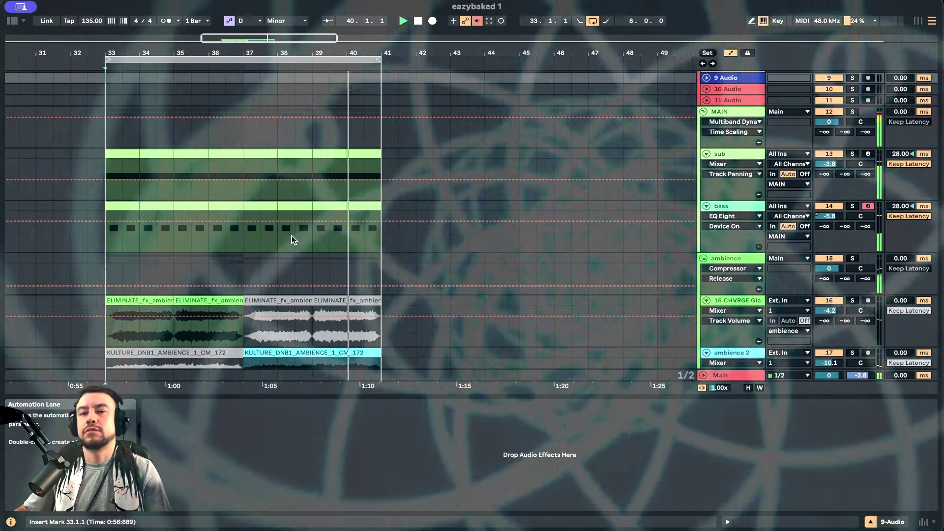
scroll(291, 235, down, 1)
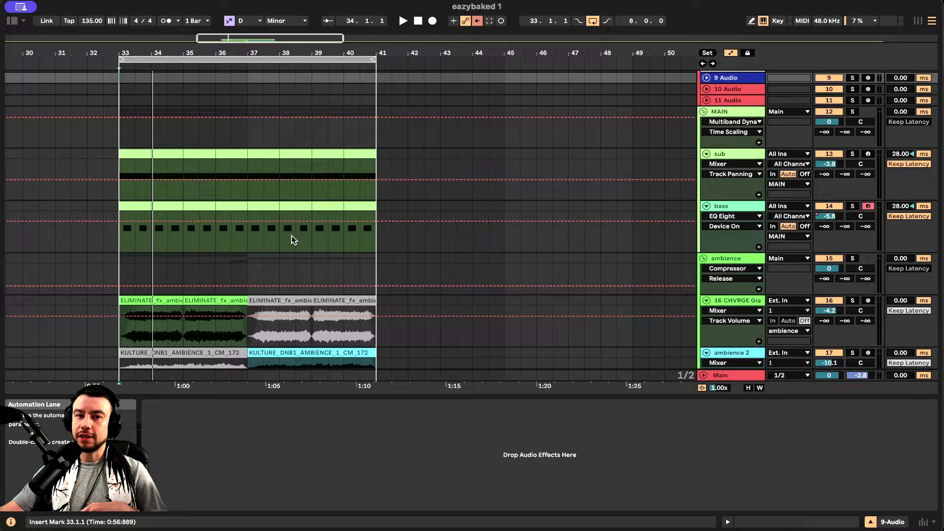
scroll(291, 235, down, 5)
scroll(197, 302, left, 2)
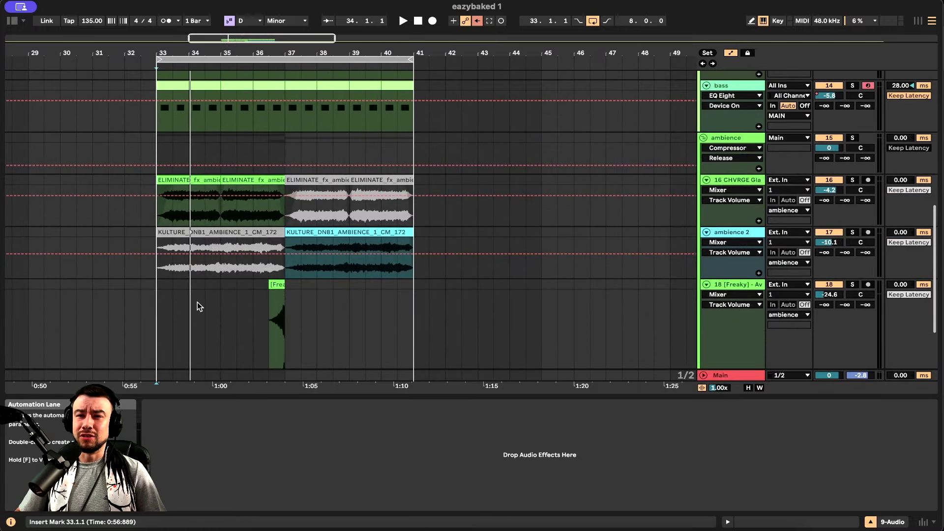
scroll(197, 302, down, 3)
scroll(197, 301, up, 2)
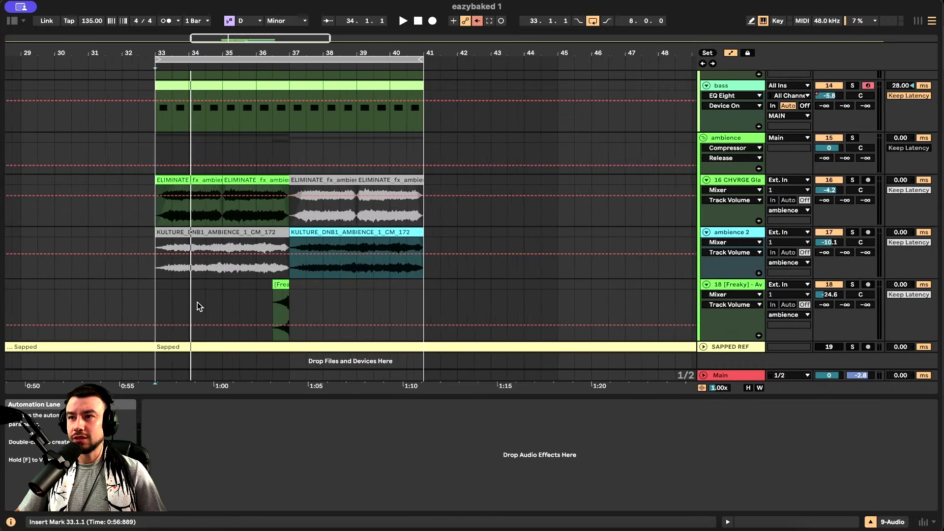
scroll(196, 301, left, 1)
scroll(196, 302, up, 2)
scroll(197, 302, up, 1)
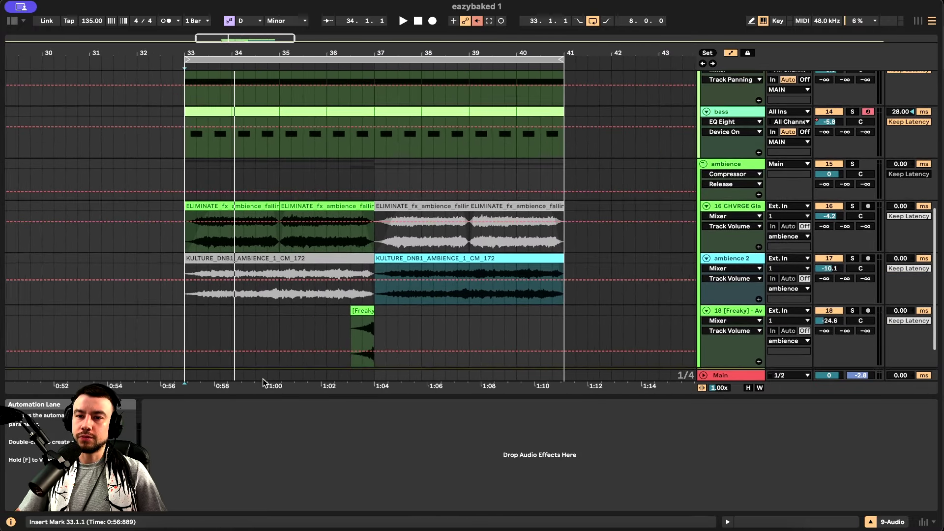
Step: Unfold the 9 Audio track and place the insert marker on it at bar 33
click(253, 398)
scroll(255, 397, up, 6)
scroll(232, 376, up, 3)
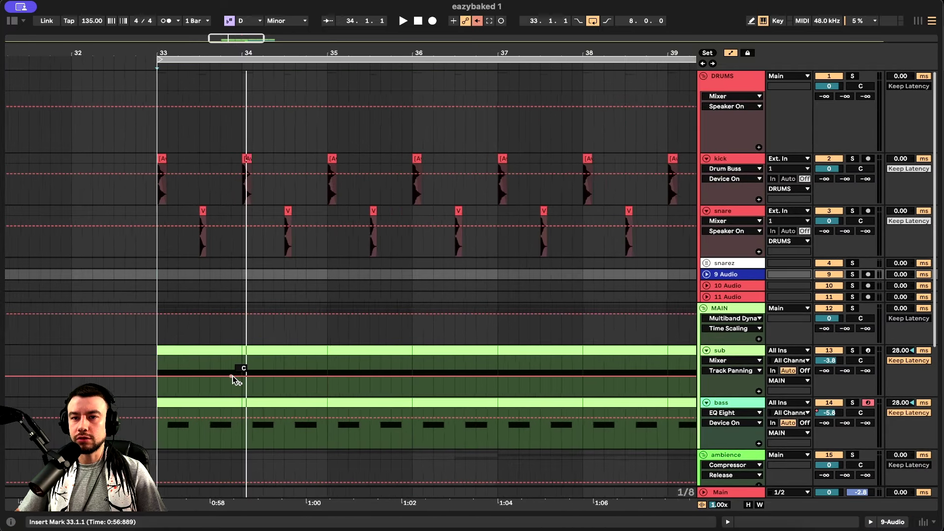
click(707, 274)
scroll(270, 318, down, 1)
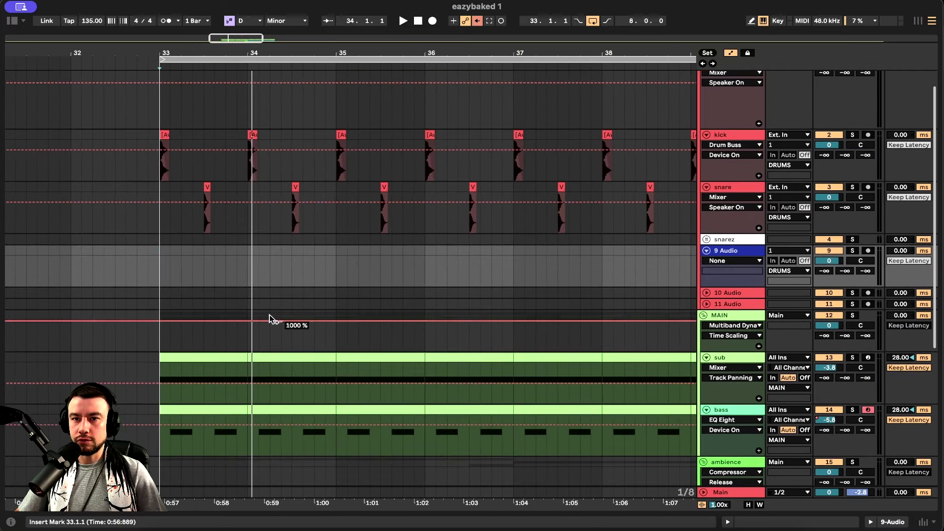
click(161, 273)
scroll(160, 273, right, 2)
scroll(160, 273, up, 1)
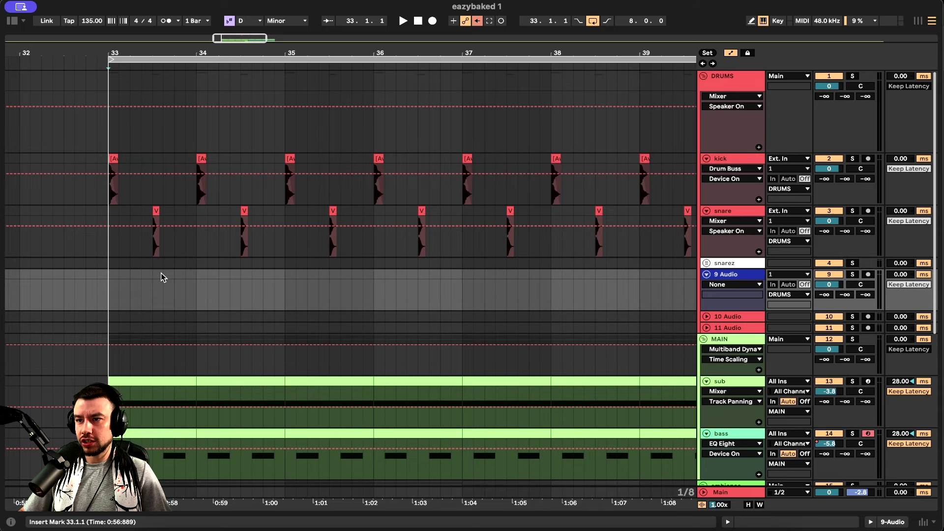
Step: Solo the kick and snare tracks and listen to them from bar 33
click(852, 158)
key(space)
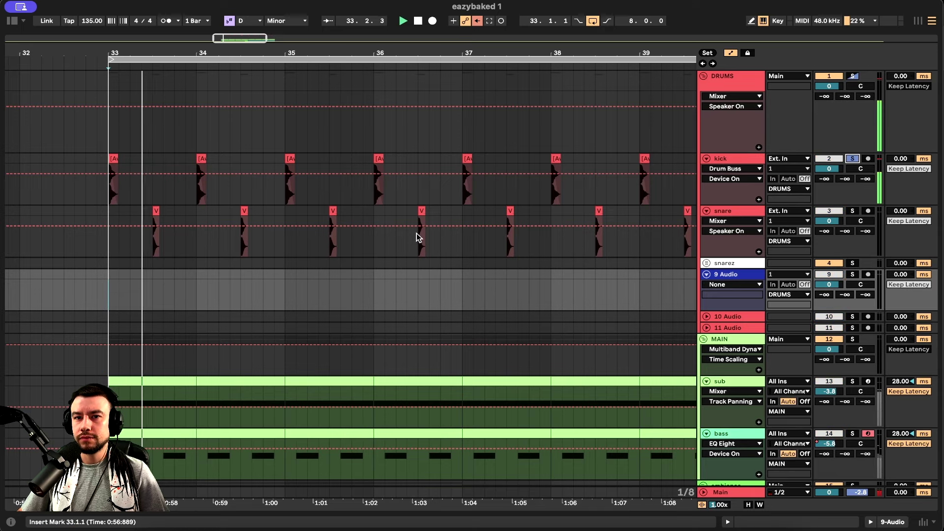
click(851, 211)
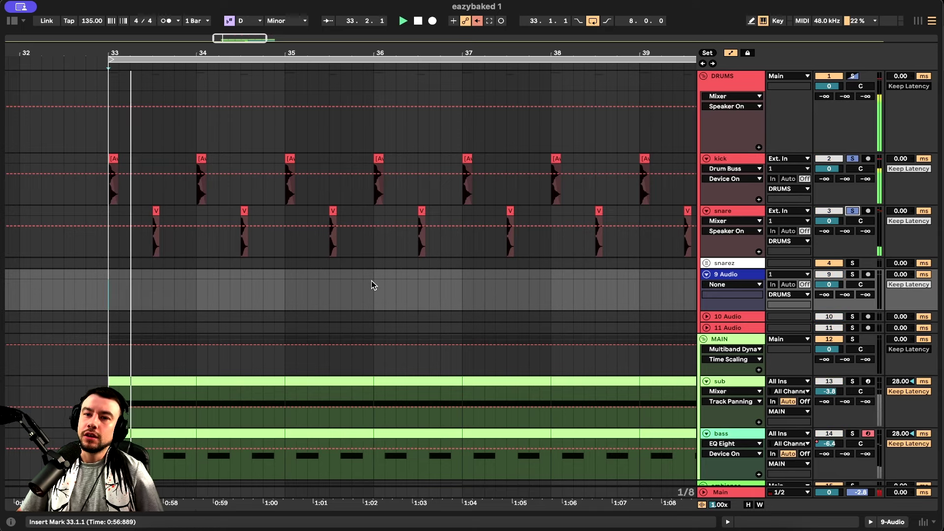
Step: Show the snare track's device chain and switch on its Reverb device
scroll(242, 279, down, 1)
double_click(727, 211)
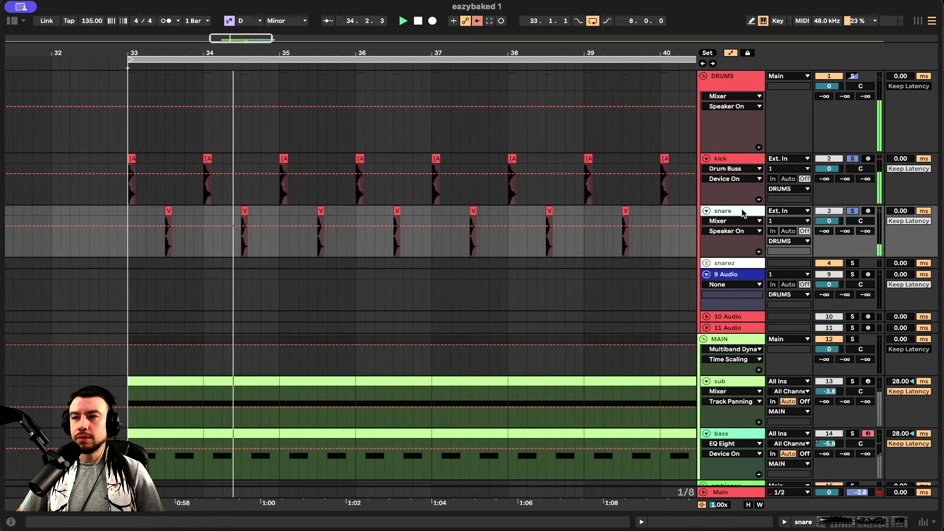
scroll(650, 437, right, 5)
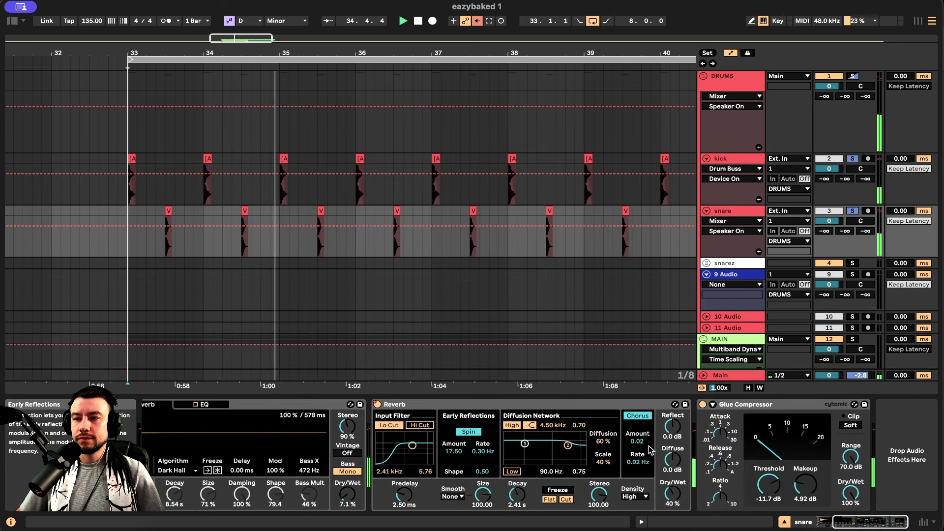
click(379, 405)
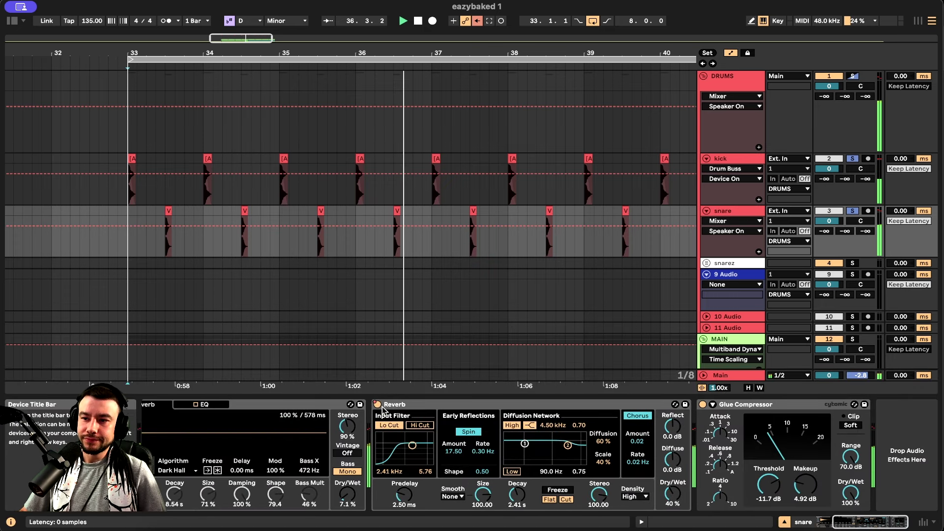
scroll(374, 453, left, 4)
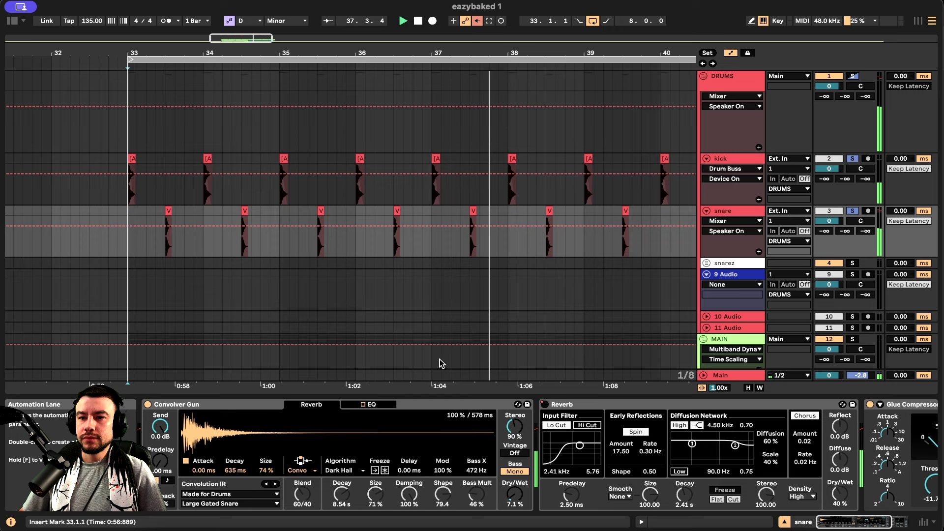
Step: Stop playback and examine the snare clip at 34.3 up close, ending with the insert marker at bar 33
key(space)
key(super+alt+l)
scroll(256, 281, up, 8)
click(146, 211)
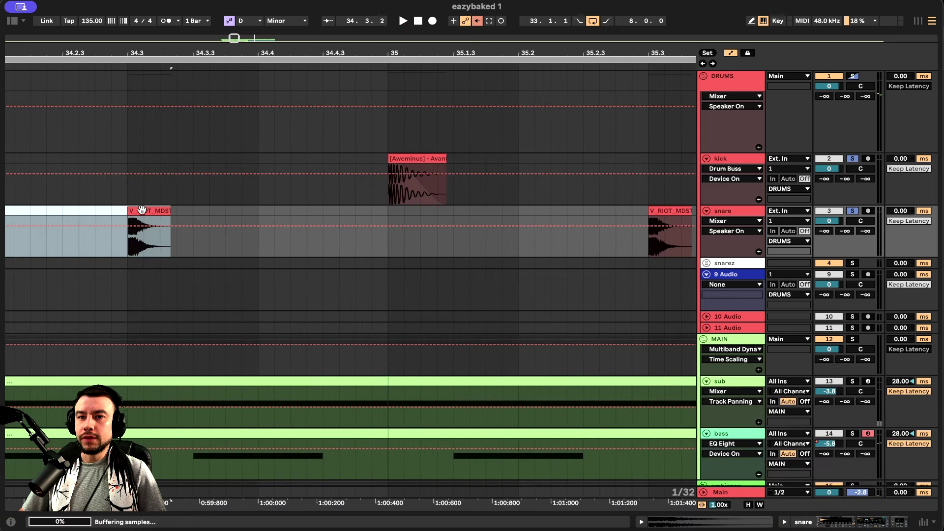
scroll(142, 211, up, 5)
scroll(142, 210, up, 2)
scroll(161, 237, down, 12)
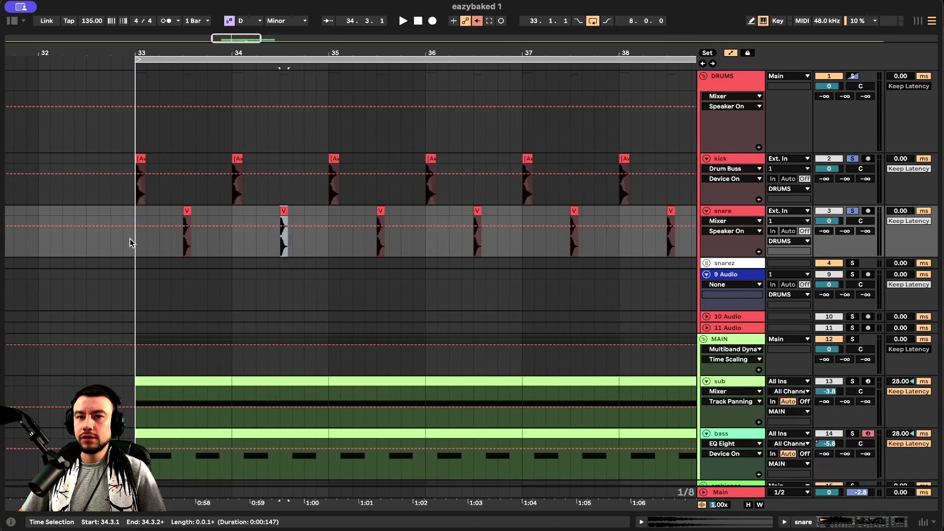
click(130, 238)
Step: Show the kick track's devices and compare its sound with Drum Buss switched off and back on during playback
double_click(733, 158)
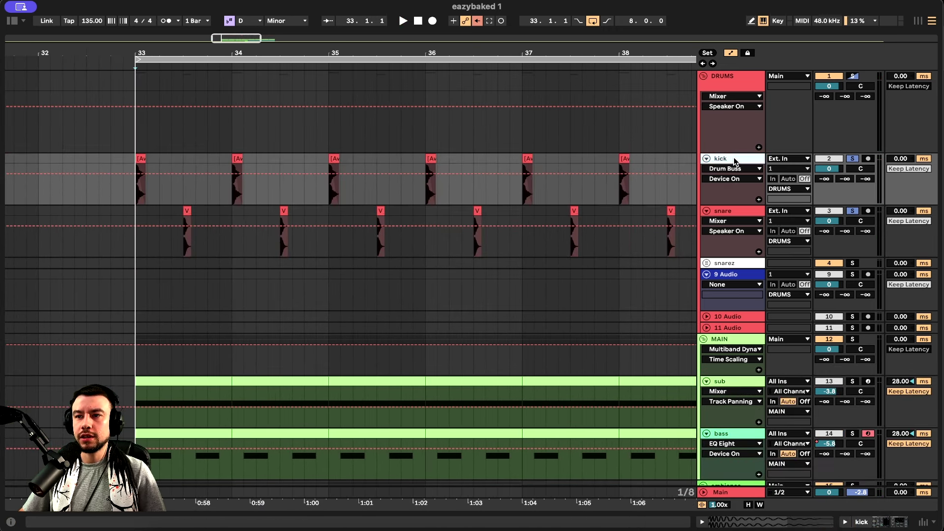
click(207, 406)
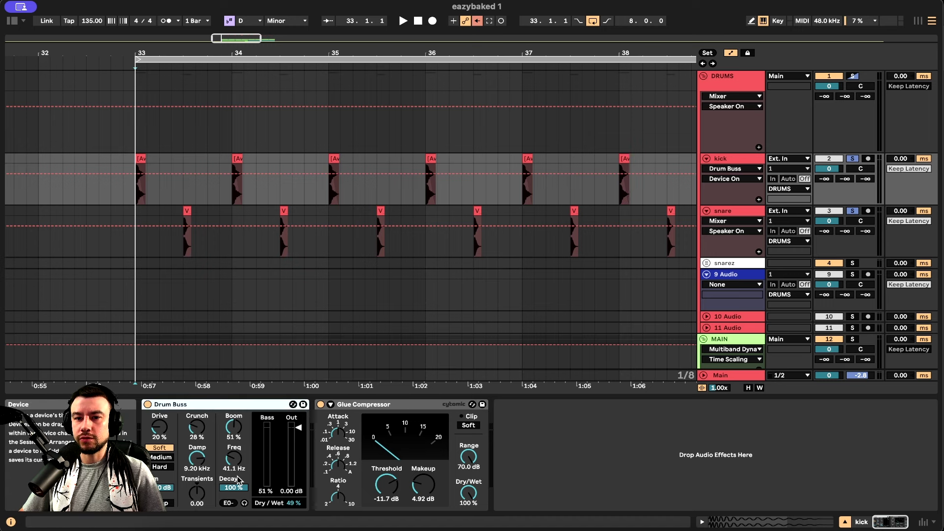
key(space)
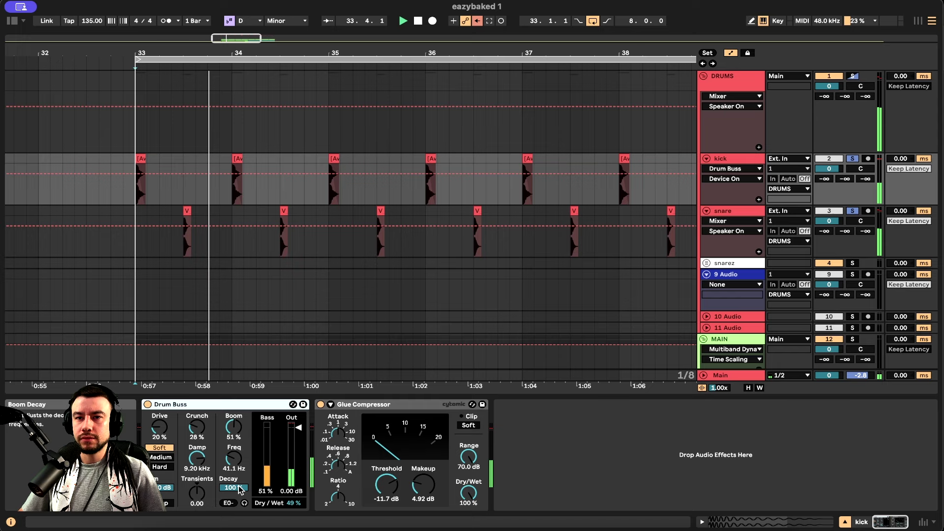
click(147, 404)
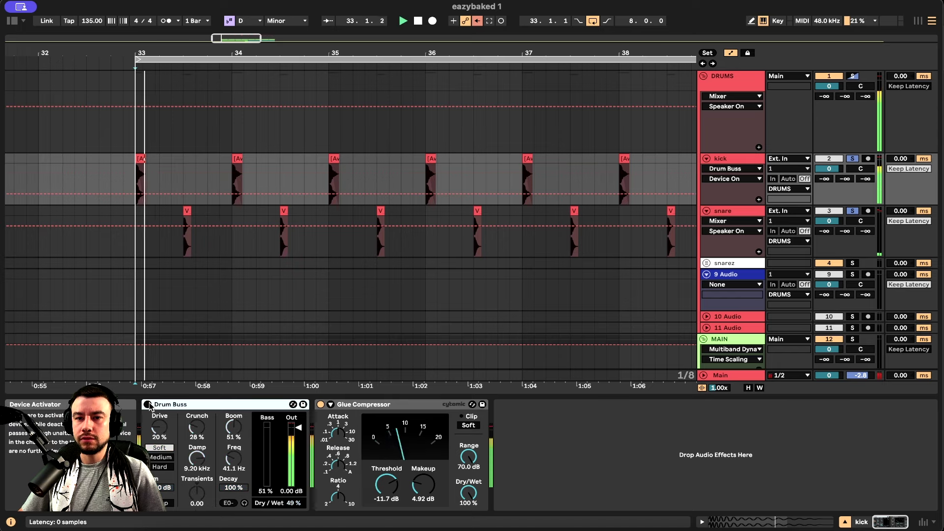
click(147, 404)
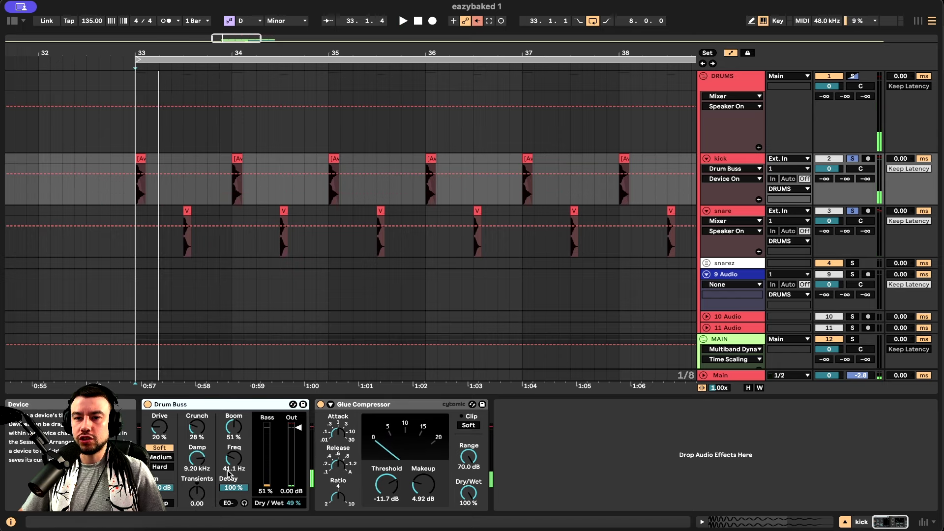
Step: Play the section from bar 33 and take the kick and snare tracks out of solo
key(space)
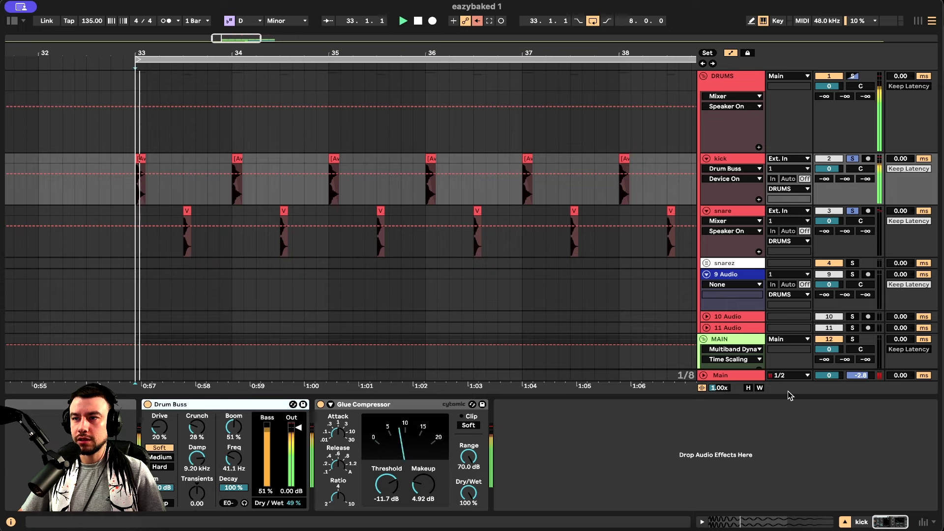
click(852, 159)
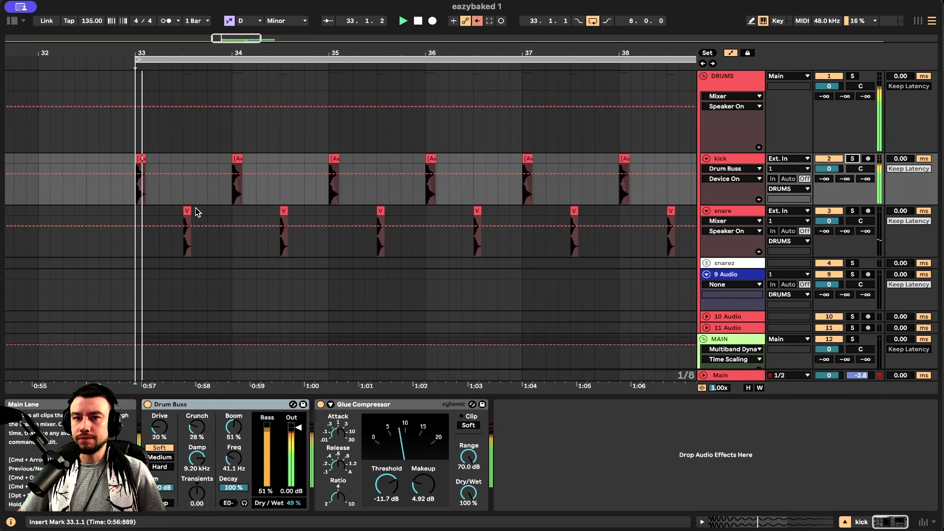
click(194, 397)
scroll(195, 397, down, 5)
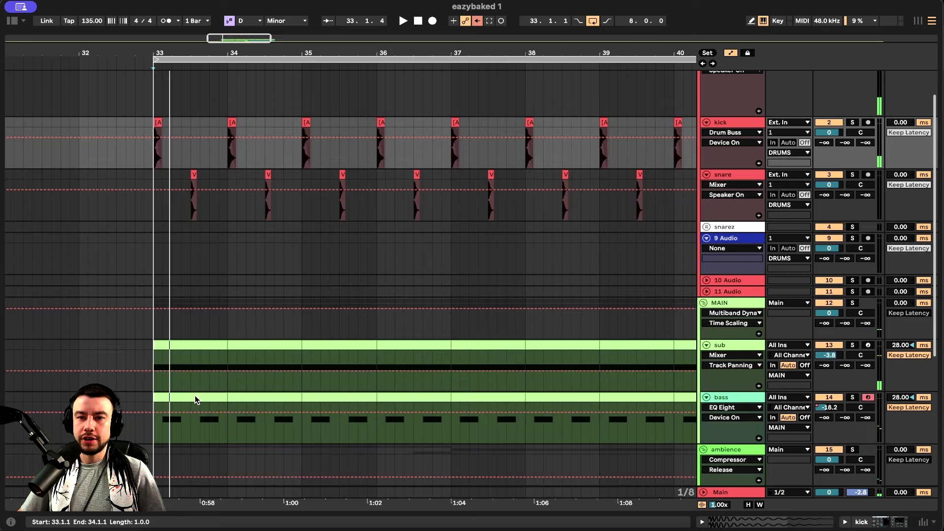
Step: Solo the sub track together with the kick and snare and play them from bar 33
key(space)
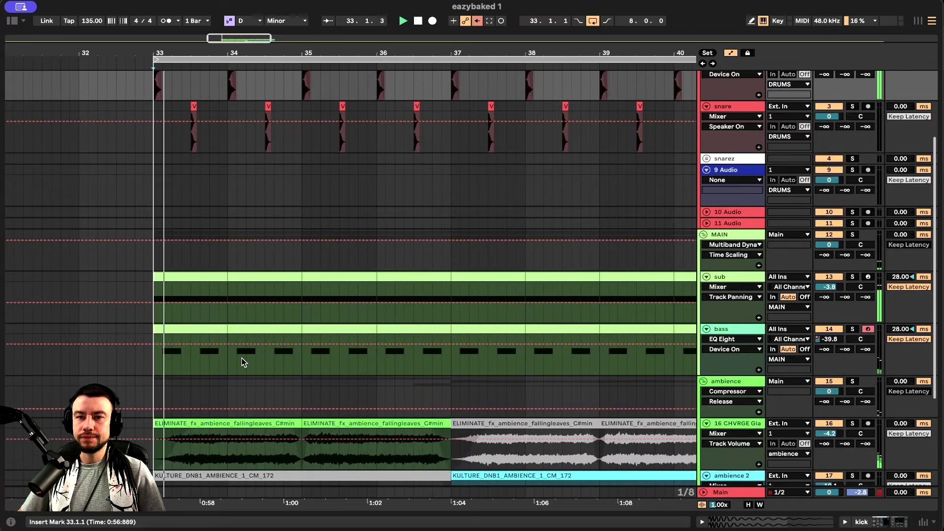
click(852, 278)
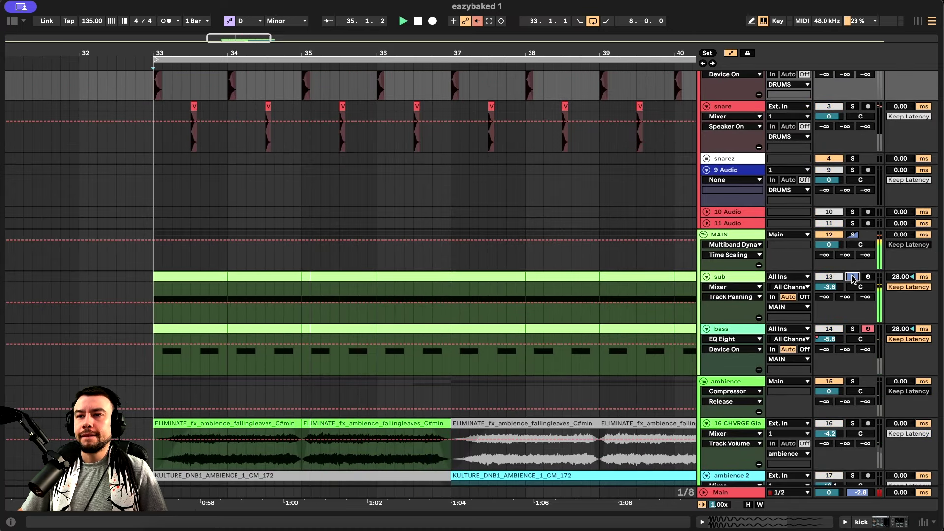
click(191, 281)
scroll(189, 280, up, 3)
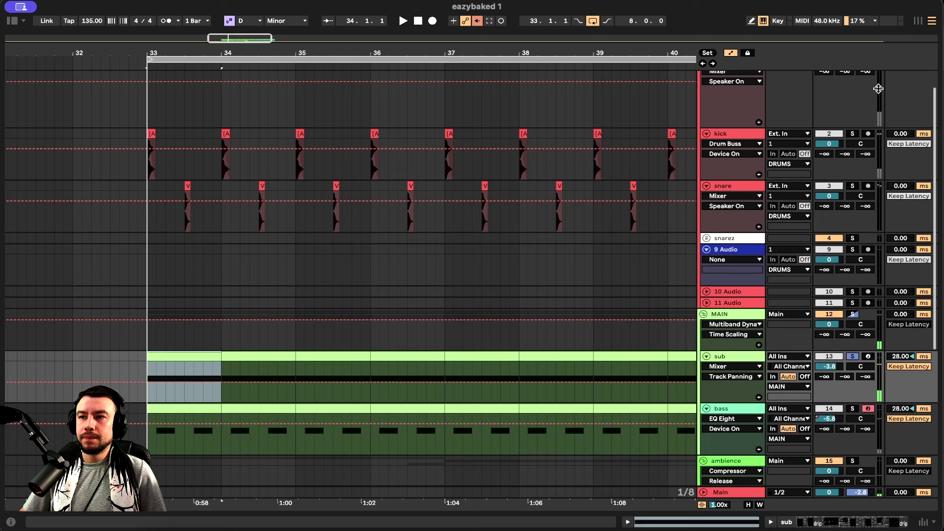
click(850, 114)
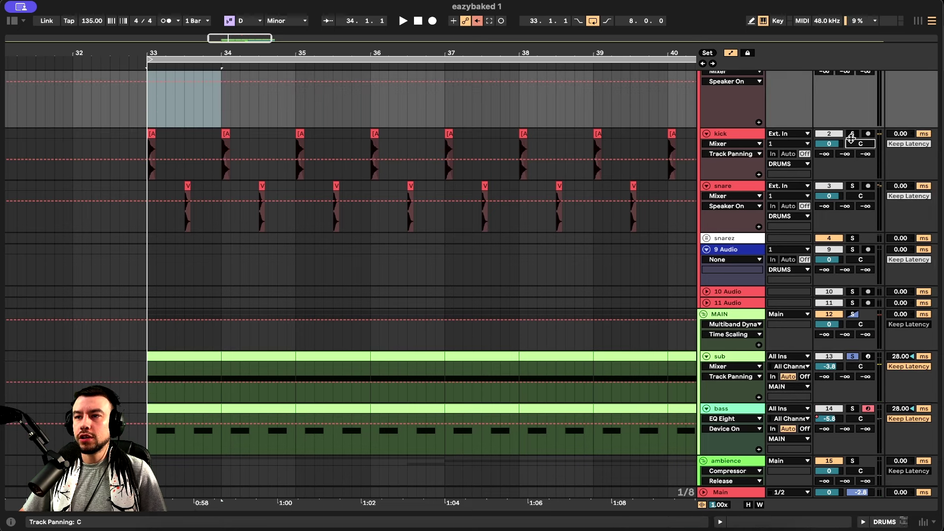
click(181, 357)
key(space)
Step: Open the Serum plug-in window from the sub track's device chain and check the wavetable of oscillator A
click(728, 359)
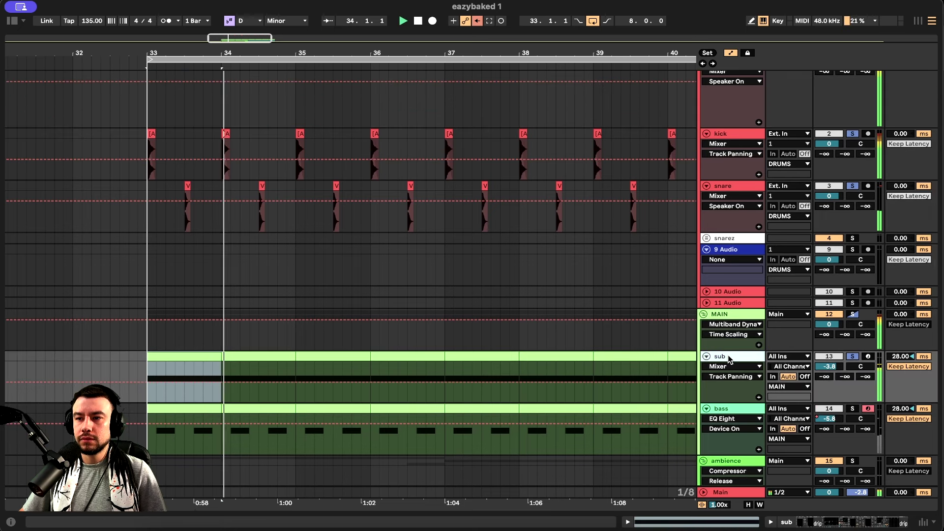
double_click(729, 359)
right_click(182, 408)
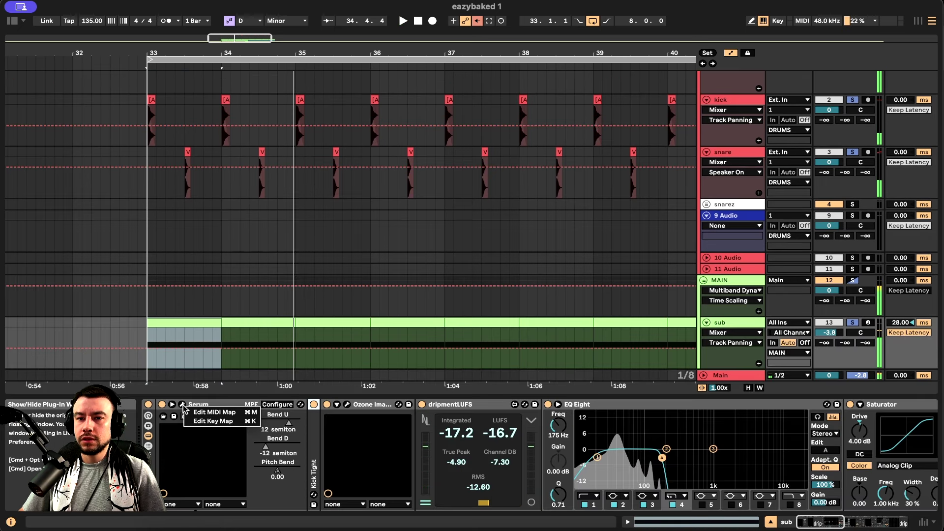
click(181, 403)
click(182, 406)
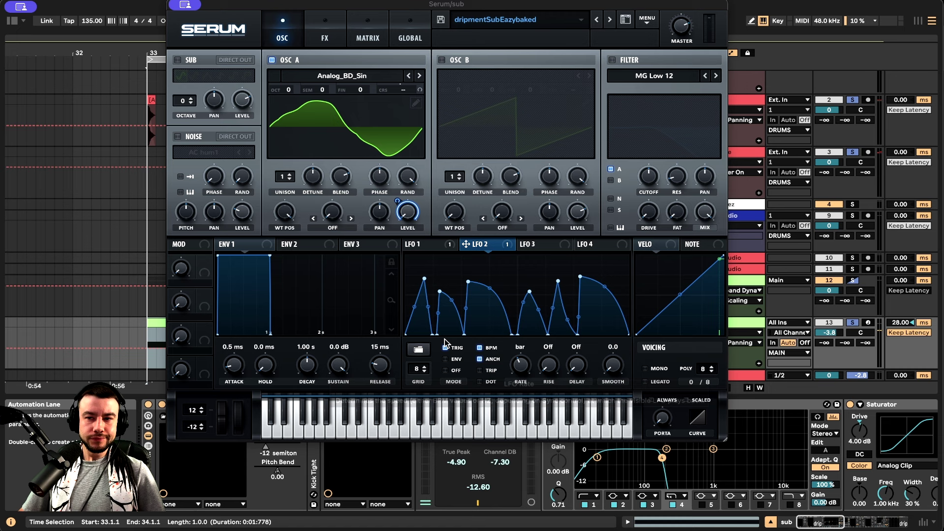
click(329, 76)
click(274, 236)
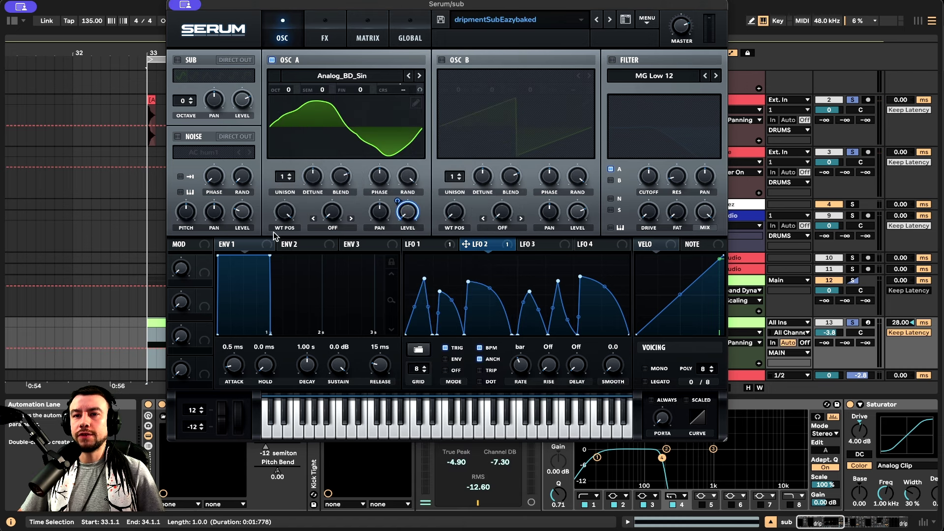
Step: Compare the LFO 1 and LFO 2 shapes in the sub's Serum patch and play a moment of the section
drag(291, 218, 331, 9)
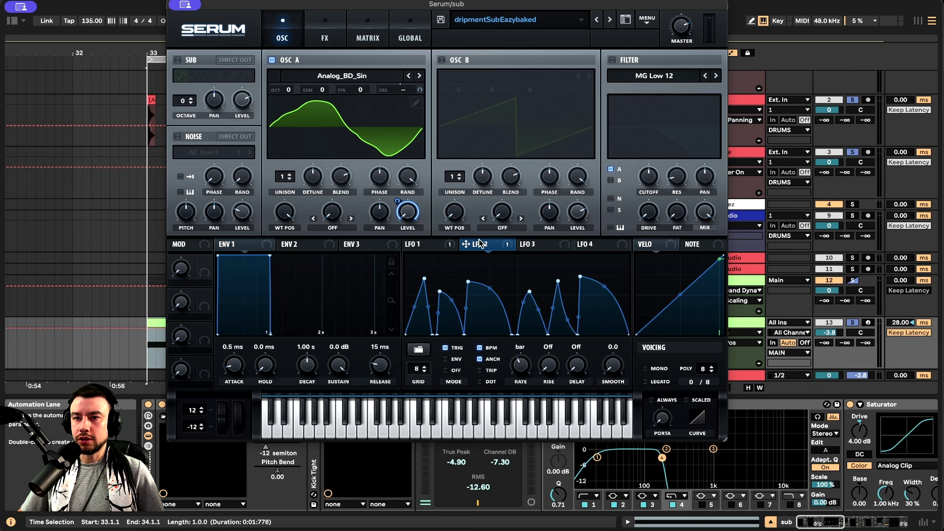
click(433, 245)
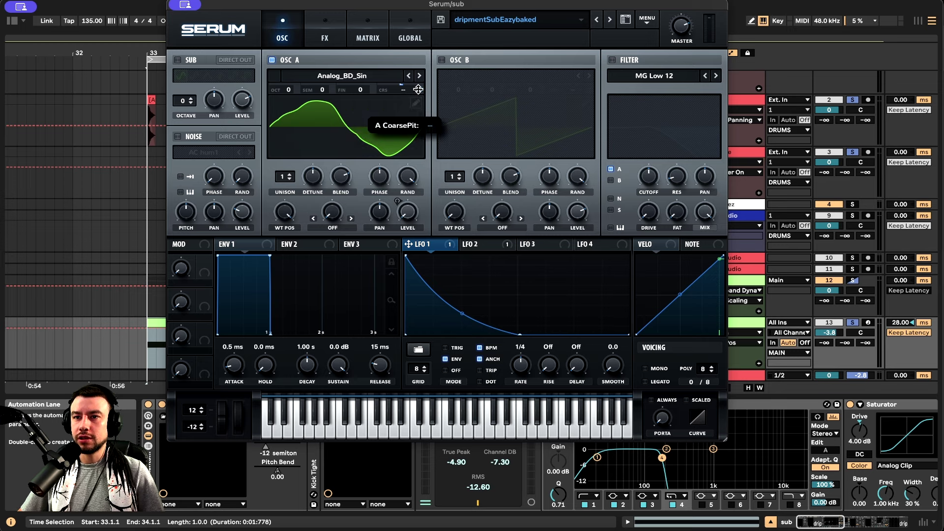
click(485, 245)
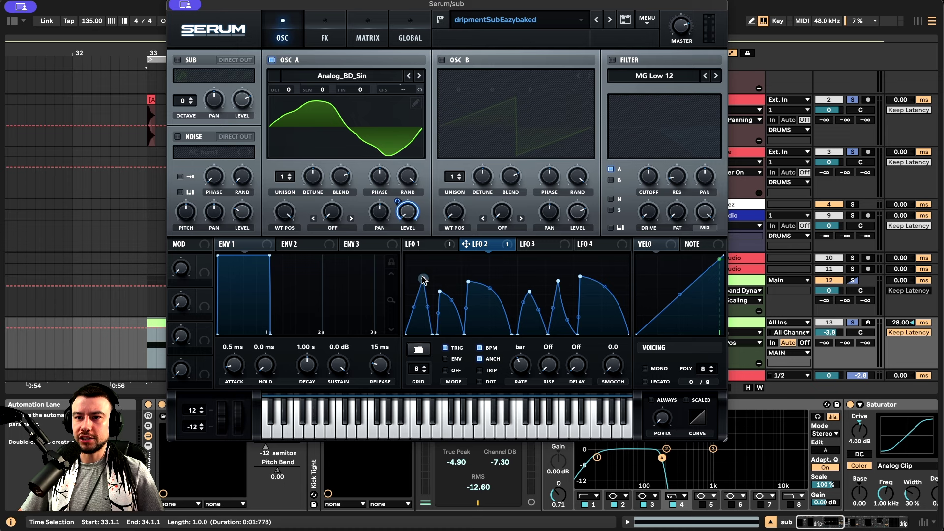
key(space)
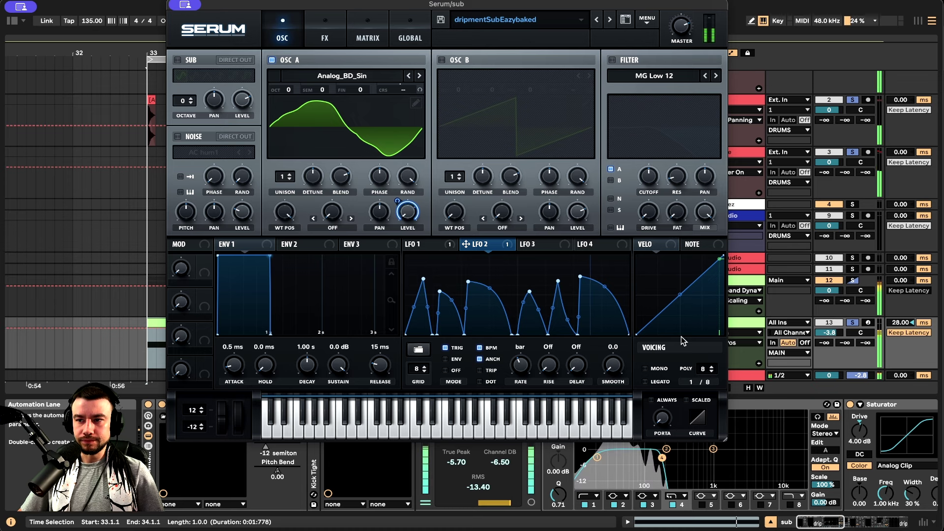
key(space)
Step: Shift the Serum window slightly aside to uncover the track headers and play the section with LFO 2 shown
scroll(772, 270, down, 3)
drag(420, 3, 391, 4)
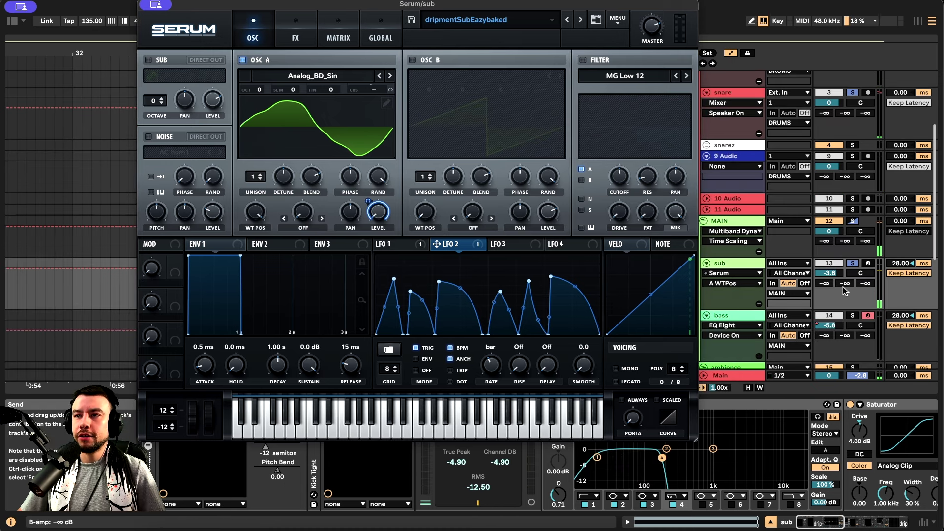
scroll(755, 289, down, 1)
scroll(749, 290, down, 1)
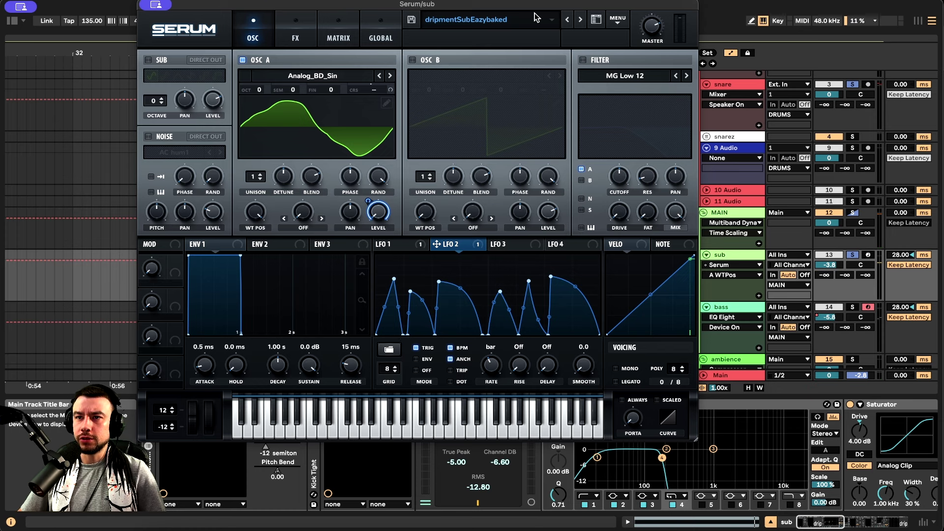
drag(467, 6, 466, 7)
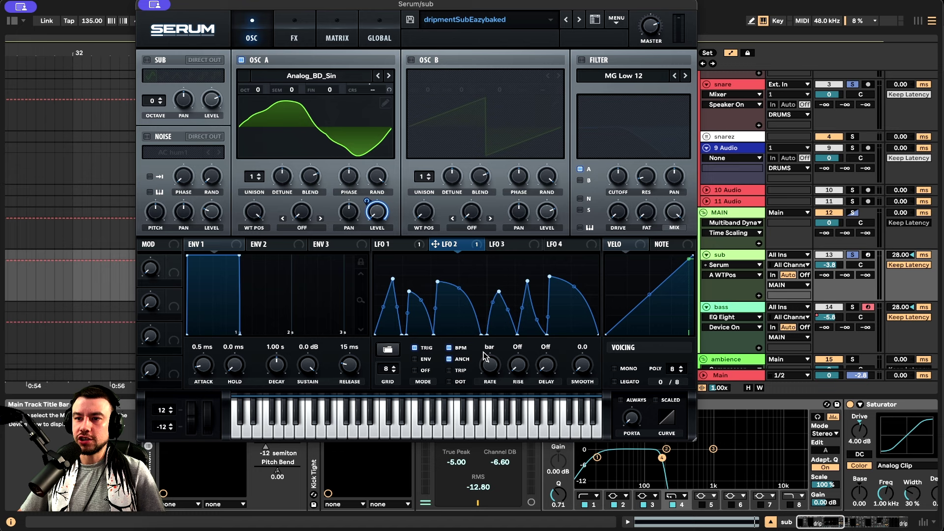
key(space)
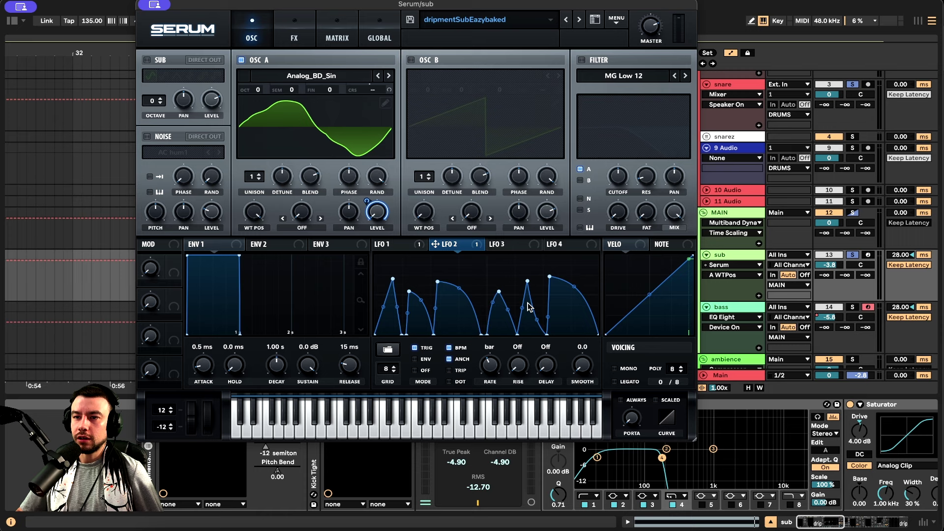
key(space)
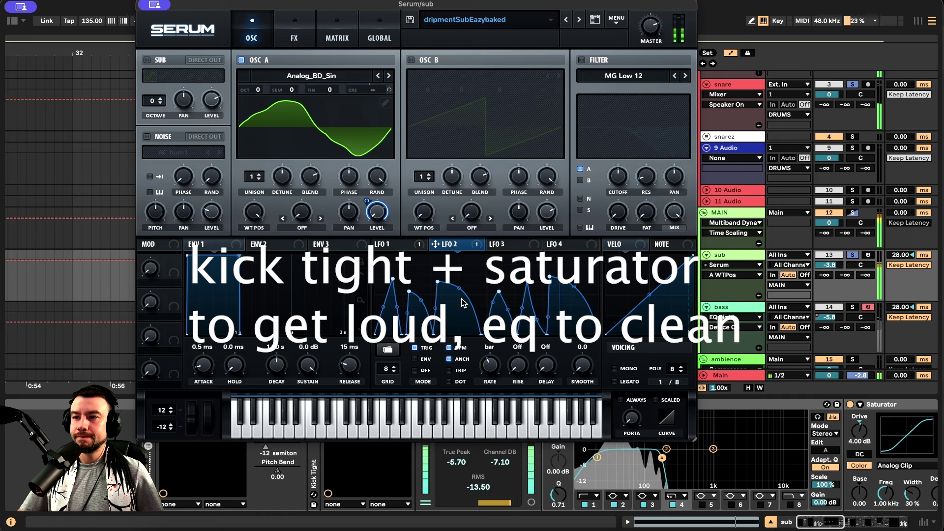
Step: Move the Serum window clear of the arrangement and open the first bass clip's notes in an enlarged MIDI editor
scroll(760, 299, down, 2)
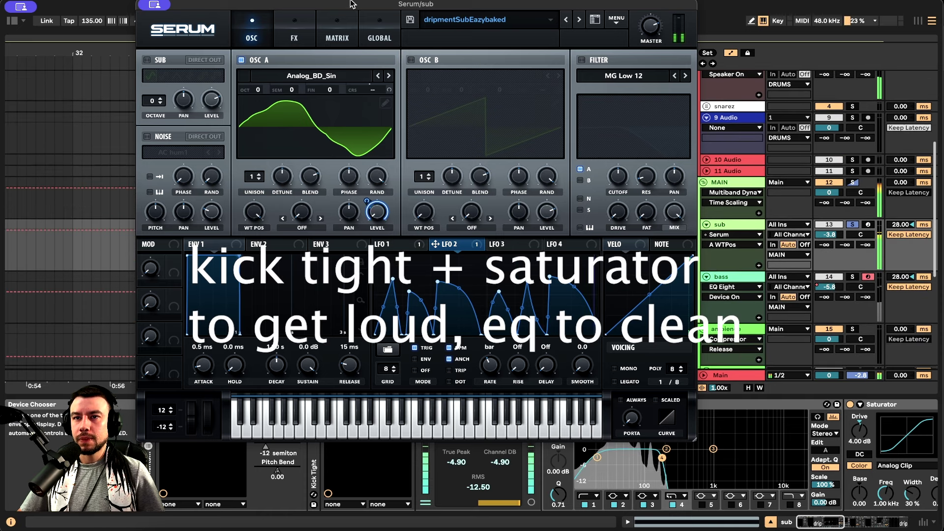
drag(351, 3, 339, 378)
scroll(120, 315, up, 4)
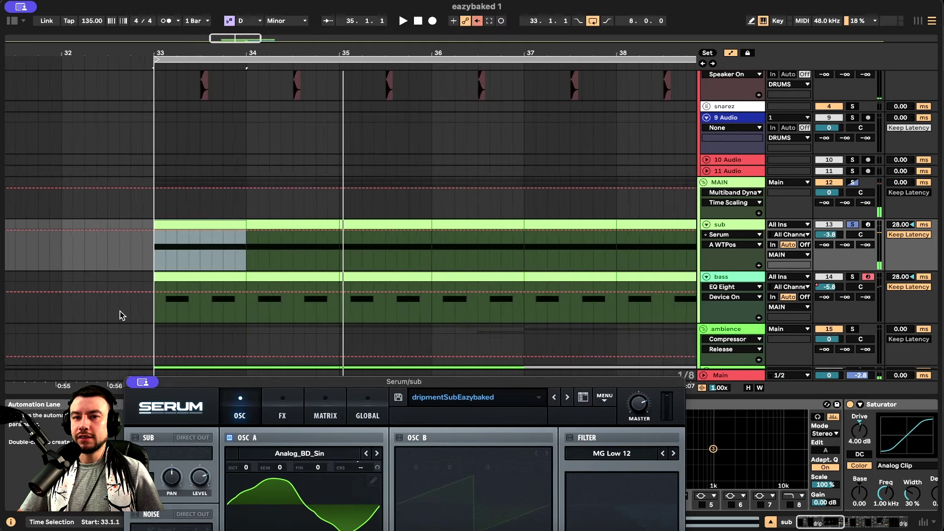
double_click(209, 298)
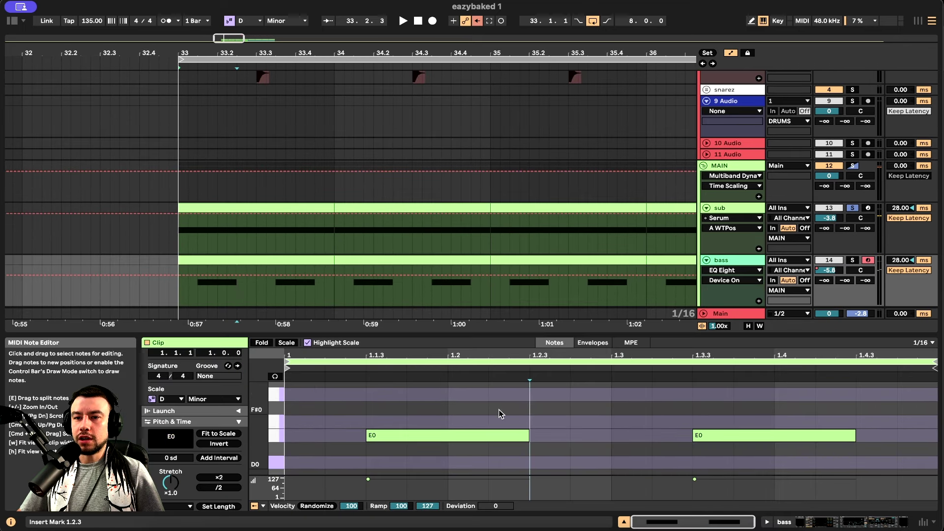
drag(393, 344, 390, 311)
scroll(351, 208, down, 1)
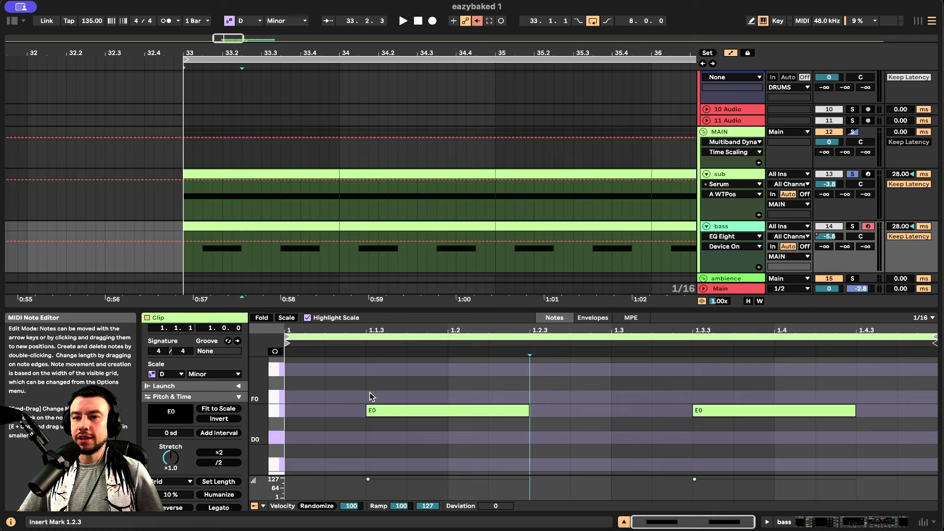
scroll(375, 399, down, 2)
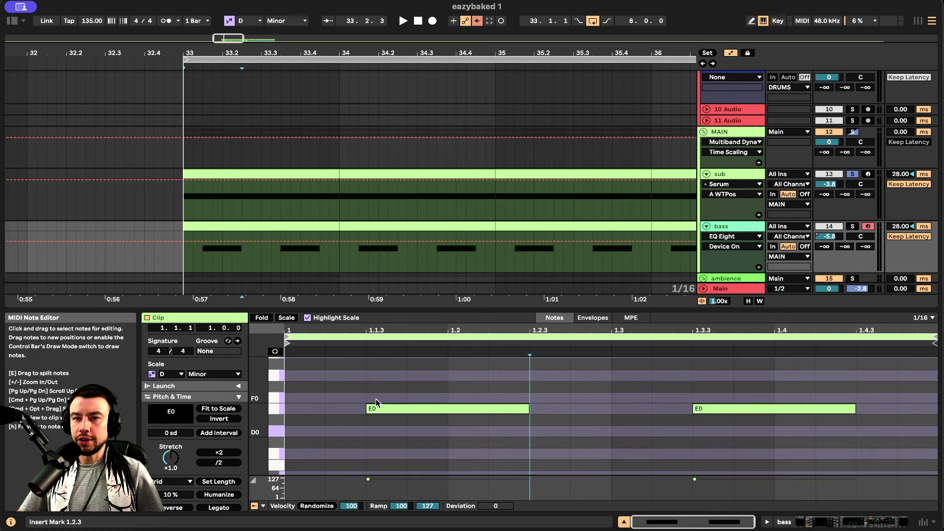
Step: Add the bass track to the soloed kick, snare and sub, and play the section from bar 33
key(space)
key(space)
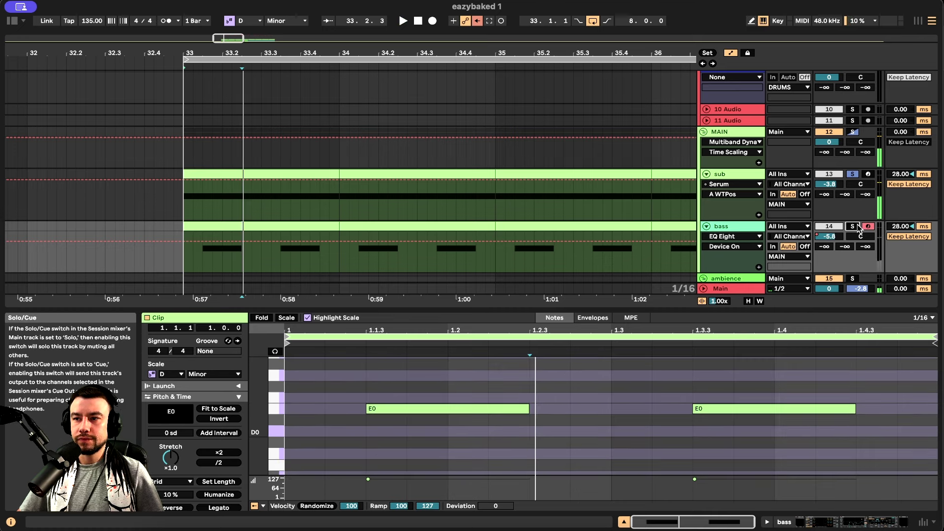
click(856, 226)
key(space)
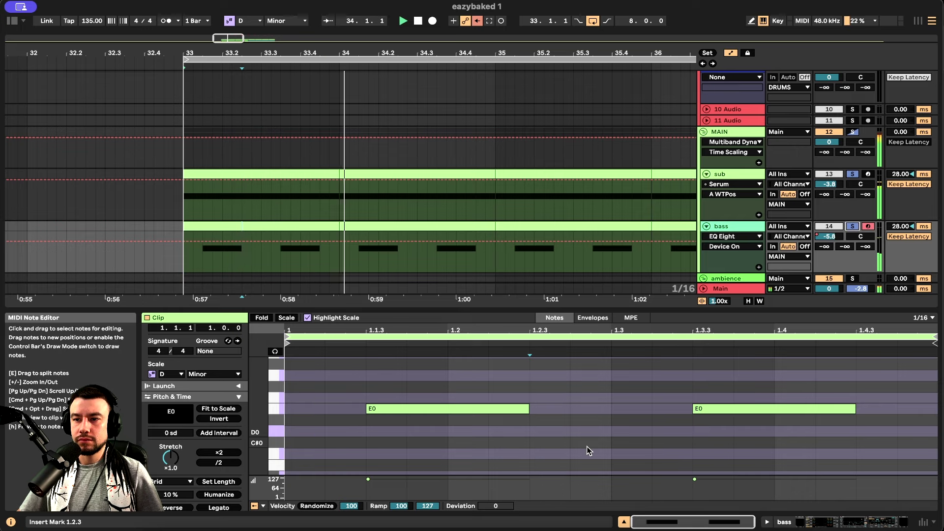
scroll(370, 211, down, 4)
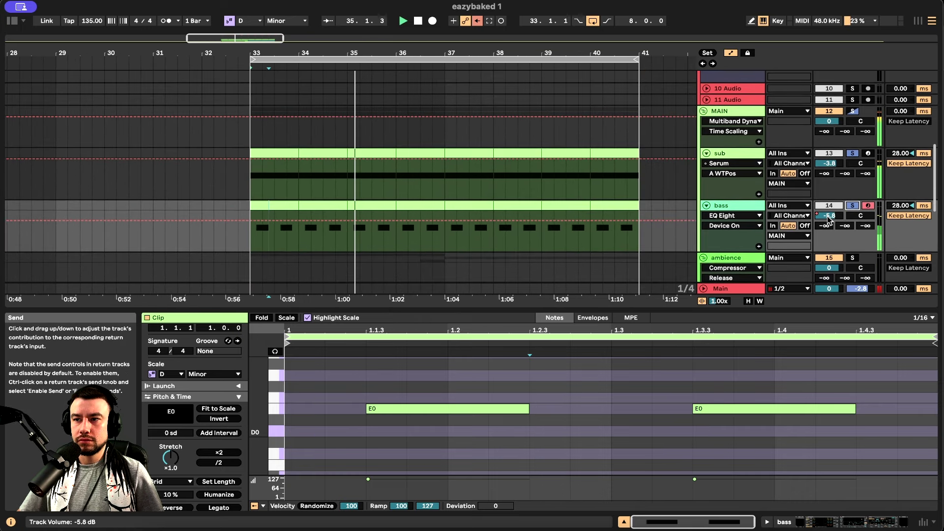
Step: Show the bass track's volume automation, stop playback and select the dip from 33.1.1 to 33.2.1
right_click(827, 218)
click(789, 221)
key(space)
scroll(248, 241, up, 4)
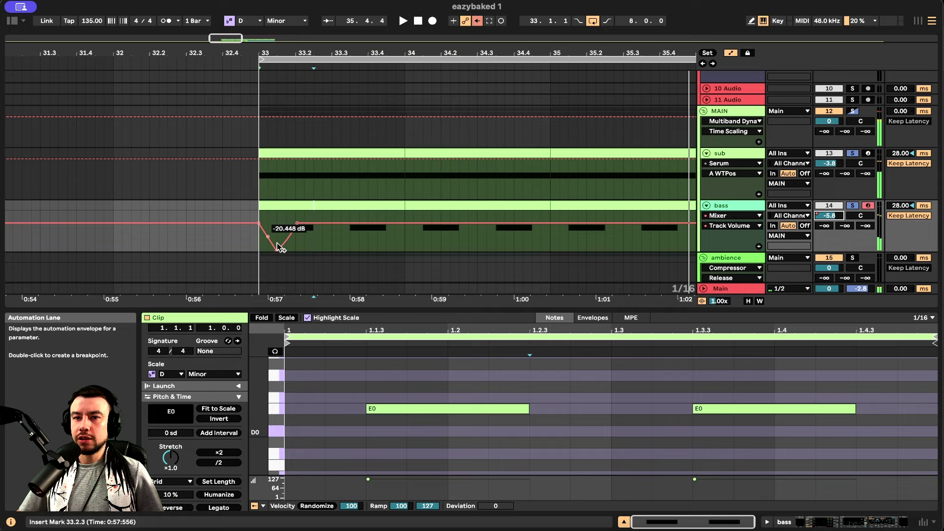
drag(296, 245, 260, 245)
scroll(344, 236, down, 2)
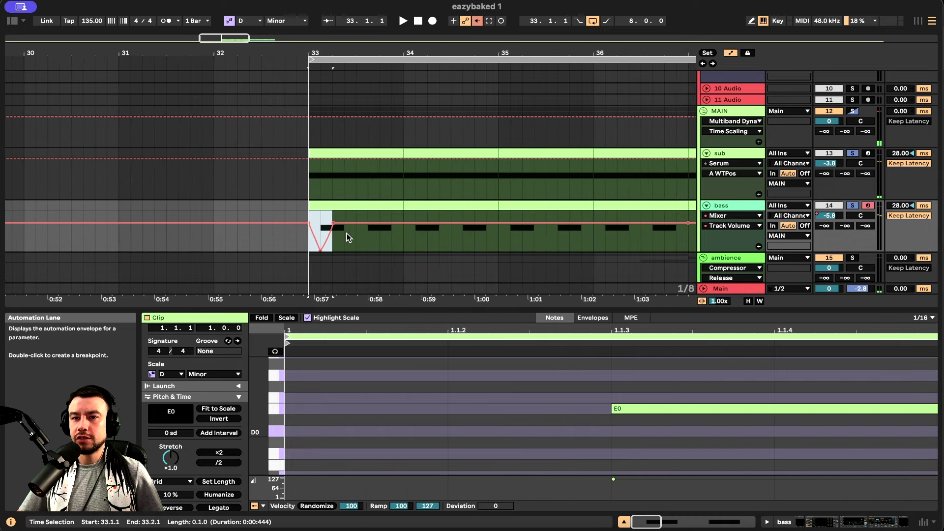
Step: Play the section from bar 33 with the bass automation shown and look over the ambience tracks
key(space)
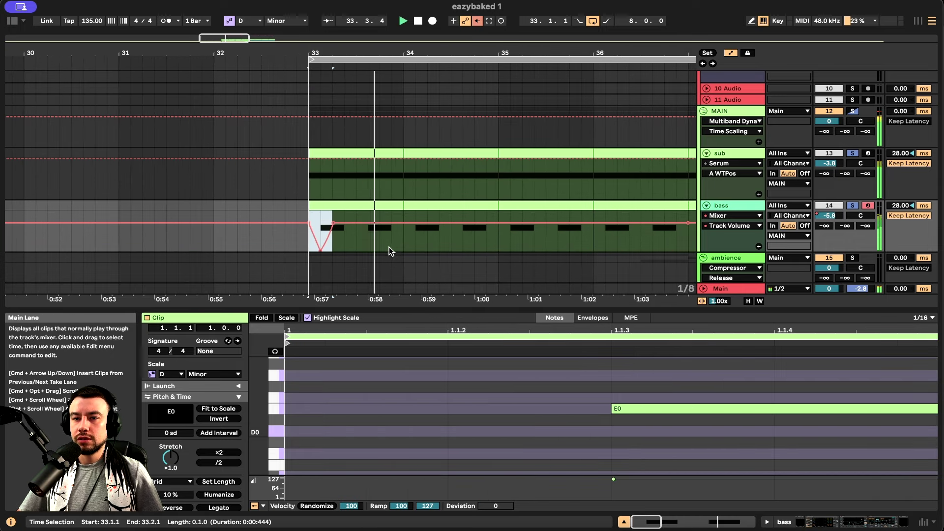
click(389, 246)
scroll(411, 243, down, 4)
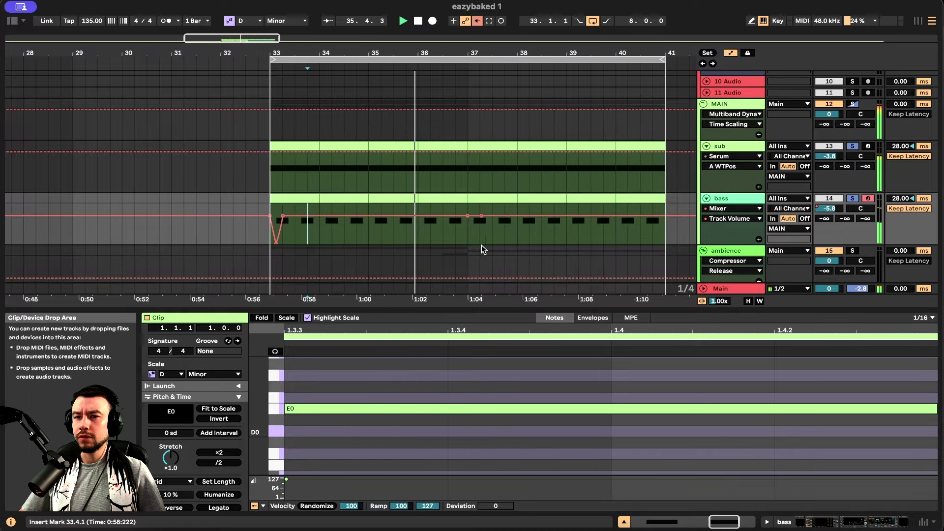
scroll(416, 247, down, 6)
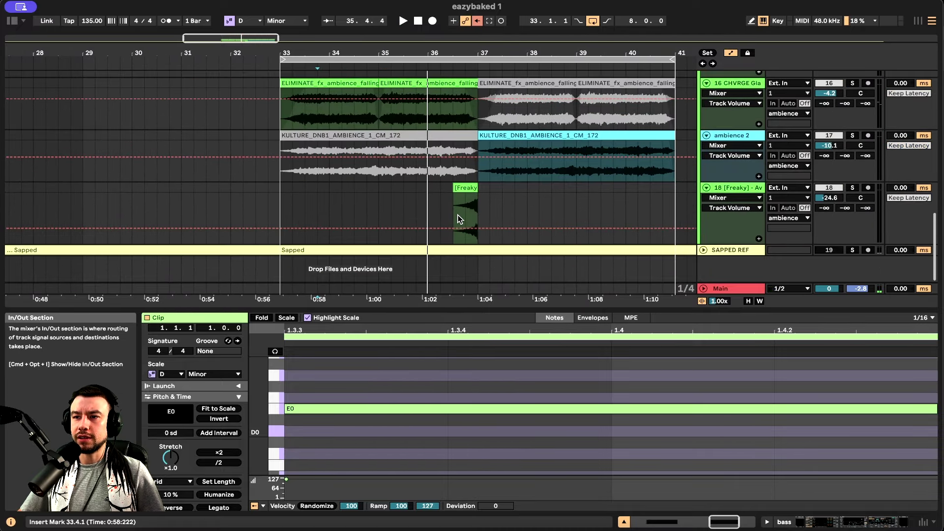
scroll(457, 218, up, 5)
scroll(457, 219, up, 2)
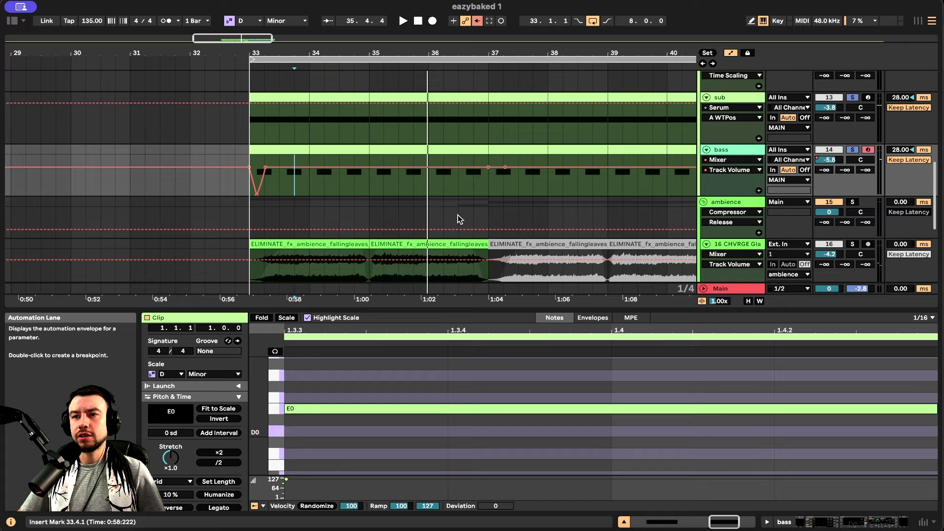
Step: Play the soloed tracks again, show the bass track's device chain and look through its effects
key(space)
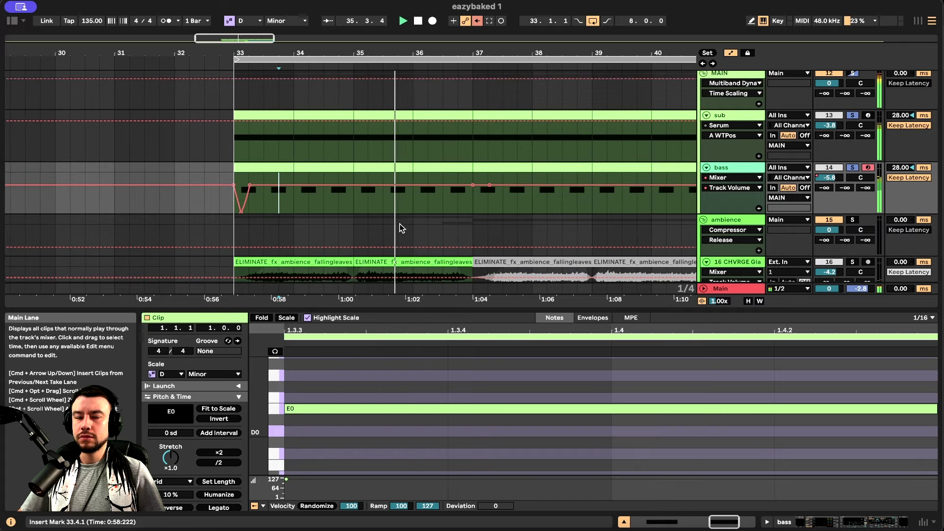
scroll(400, 228, up, 2)
click(719, 166)
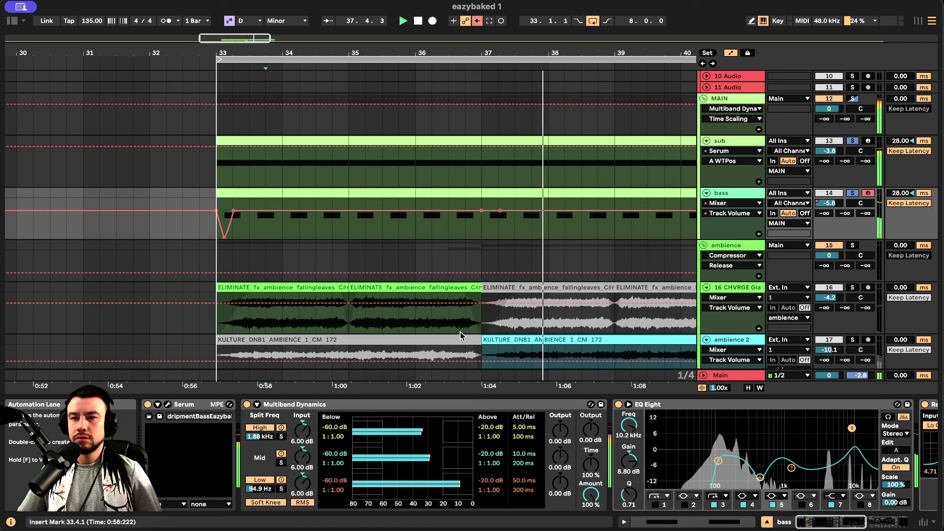
key(space)
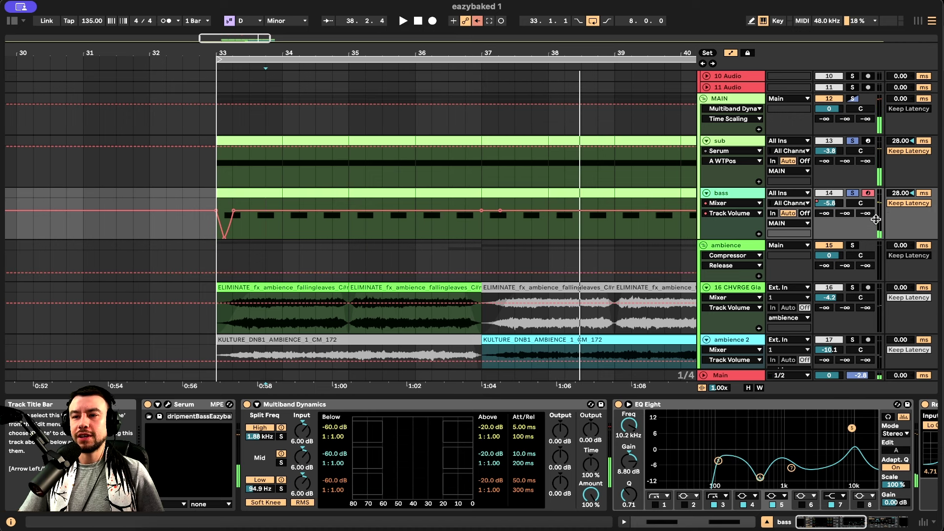
scroll(721, 435, right, 5)
scroll(720, 434, left, 5)
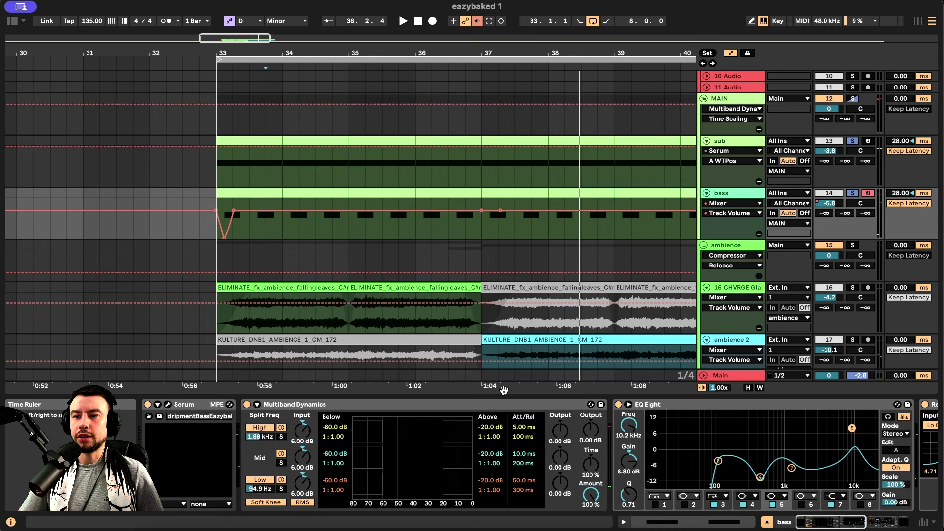
scroll(435, 245, down, 2)
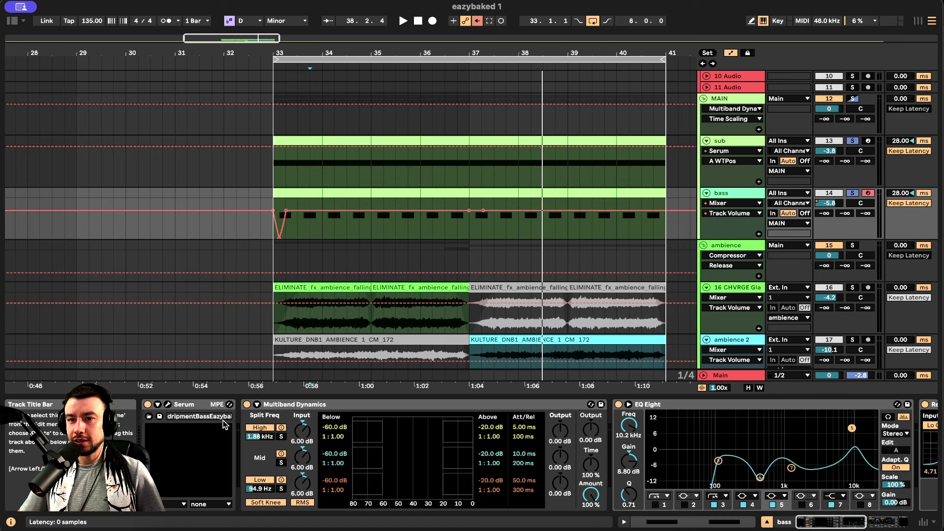
Step: Open the bass track's Serum patch, check its oscillators and effects rack, and close the plug-in window
click(167, 404)
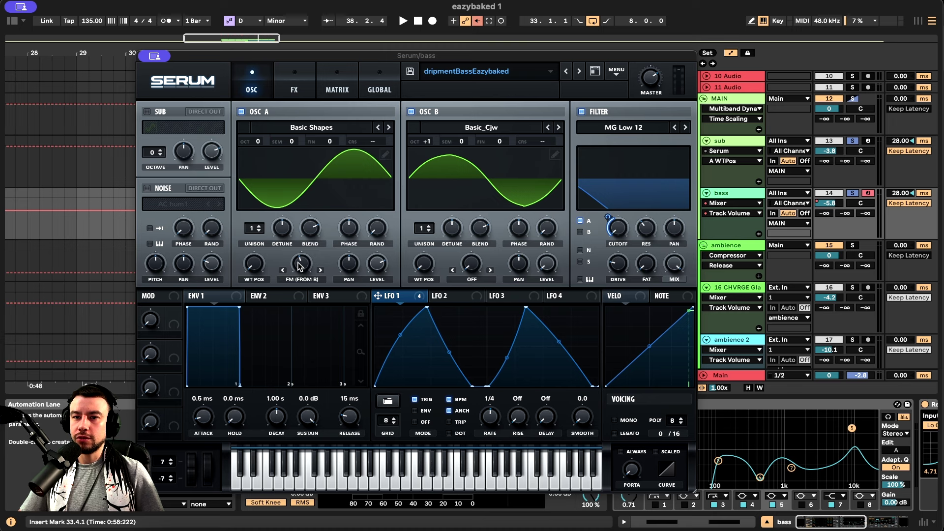
click(295, 88)
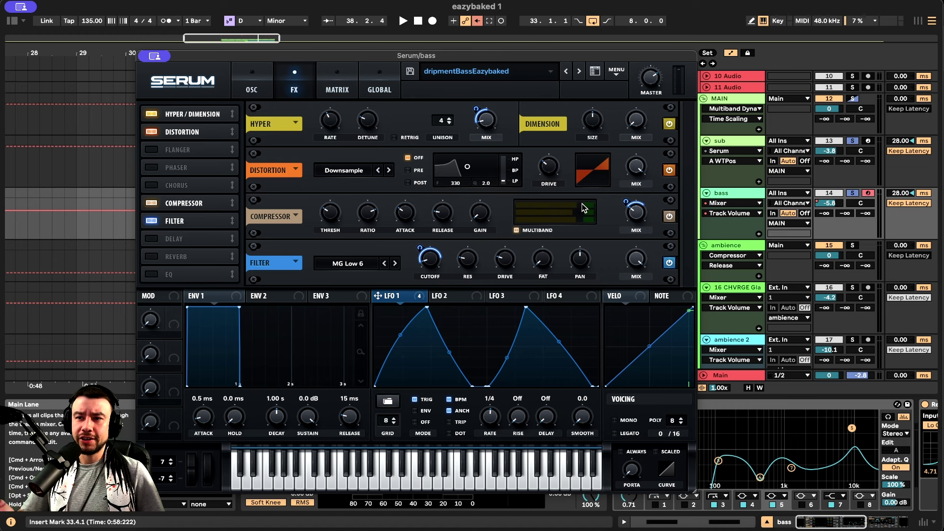
click(150, 59)
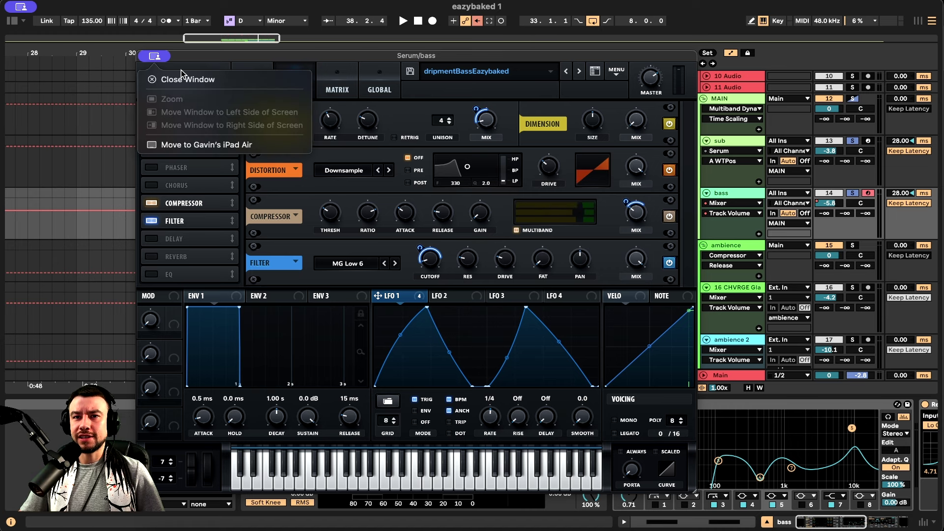
click(177, 78)
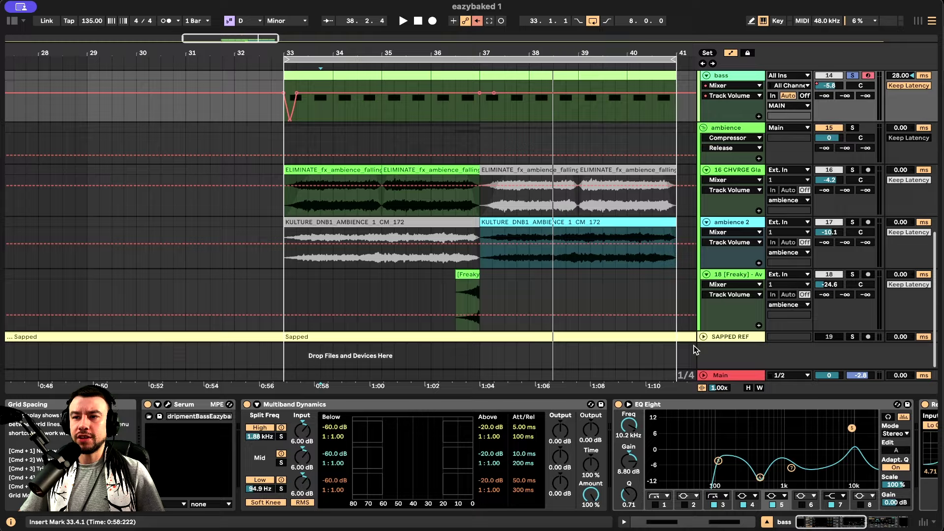
Step: Unfold the SAPPED REF track, select its reference clip from bar 33 and compare it with the tracks above
click(703, 336)
click(316, 295)
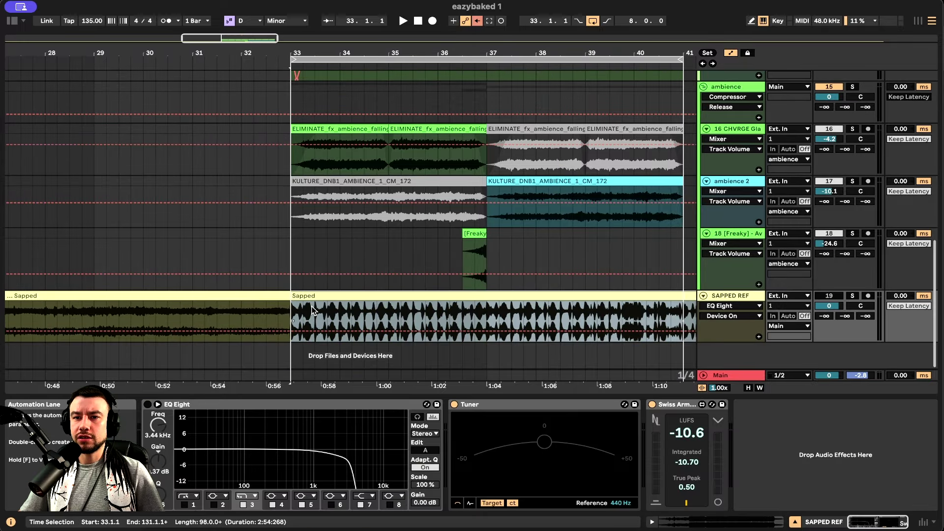
scroll(311, 310, up, 3)
scroll(312, 310, down, 4)
scroll(311, 310, up, 5)
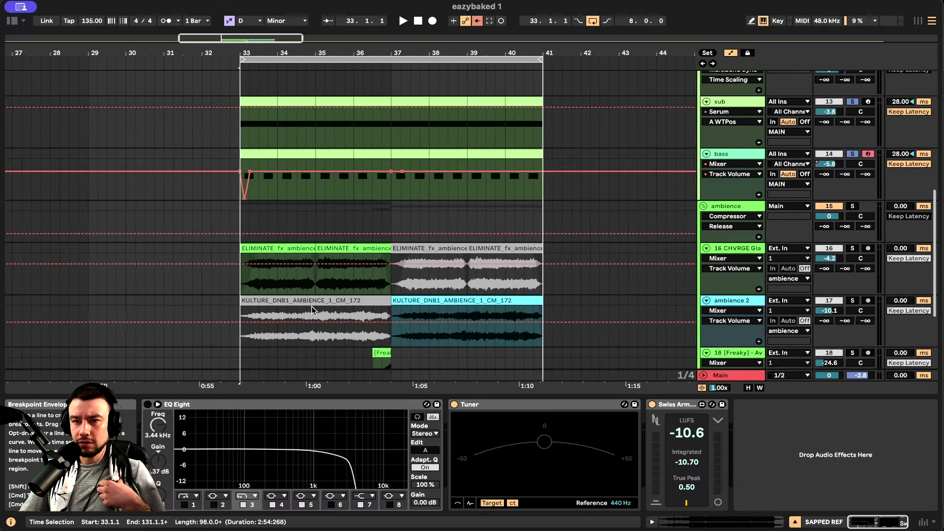
scroll(312, 309, up, 5)
scroll(312, 308, up, 1)
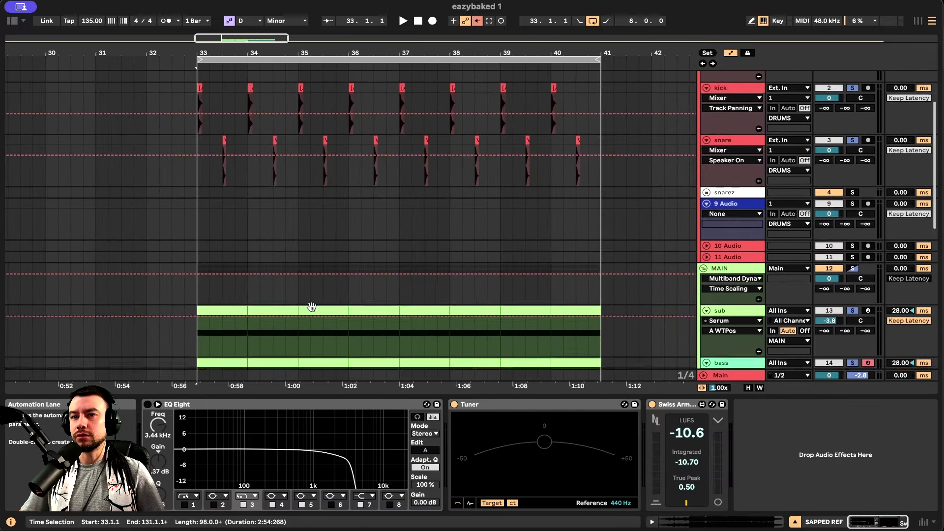
Step: Select the bass track, play the loop from bar 33 and open the track's Serum patch
scroll(312, 306, down, 2)
click(723, 322)
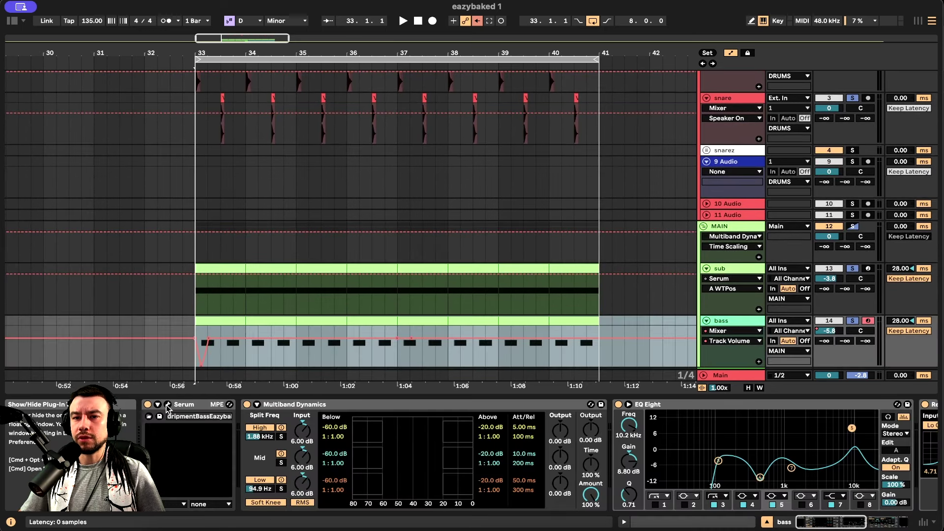
key(space)
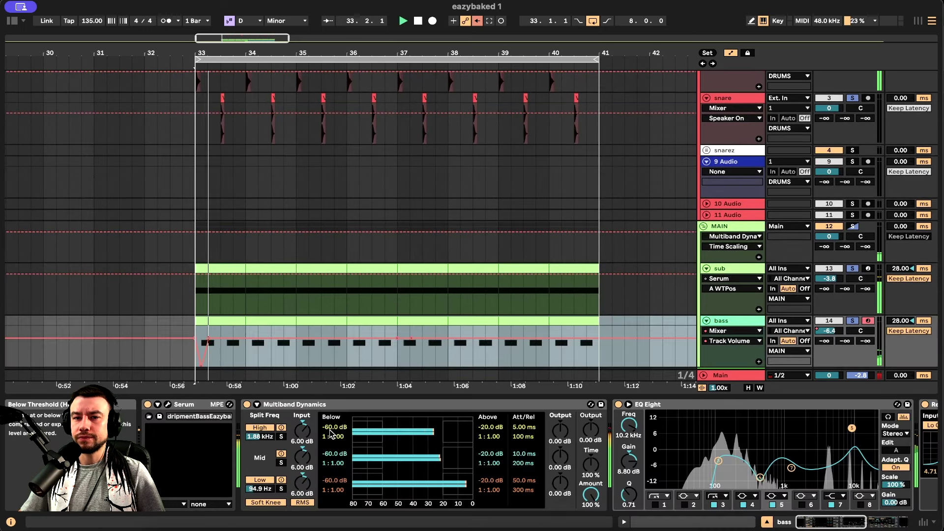
click(169, 406)
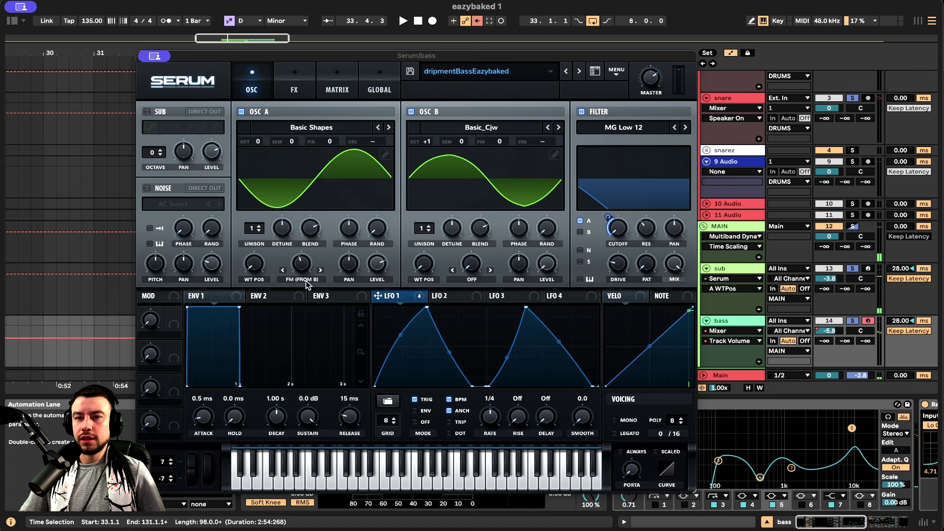
Step: Sweep oscillator A's FM (From B) warp amount during playback and settle it at 44%
click(303, 263)
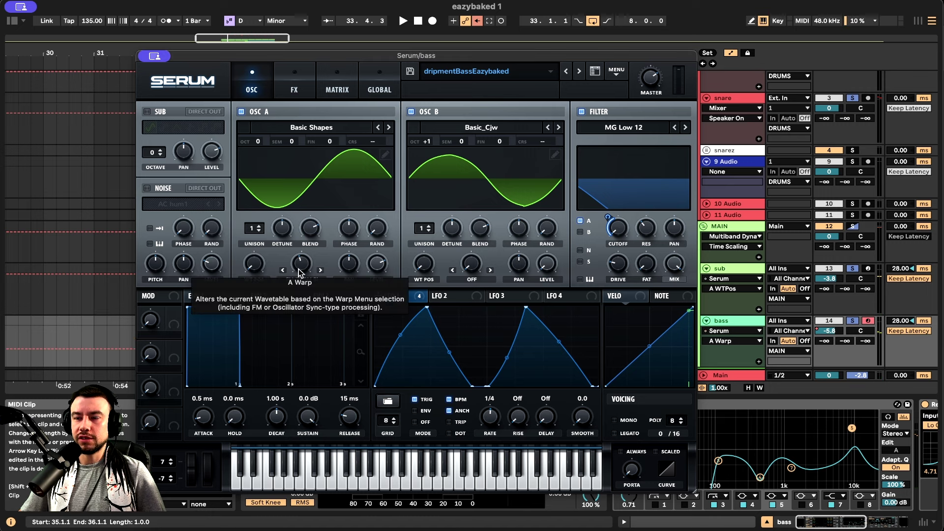
key(space)
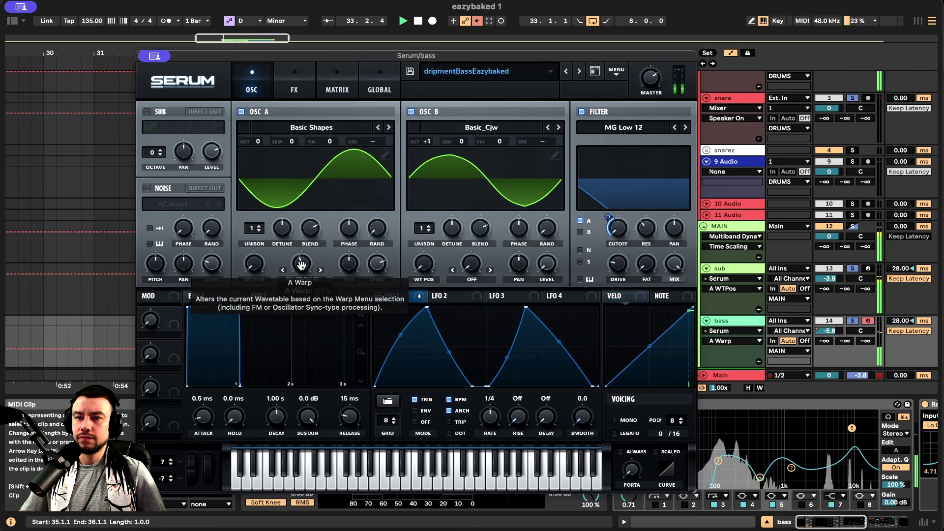
drag(300, 266, 304, 229)
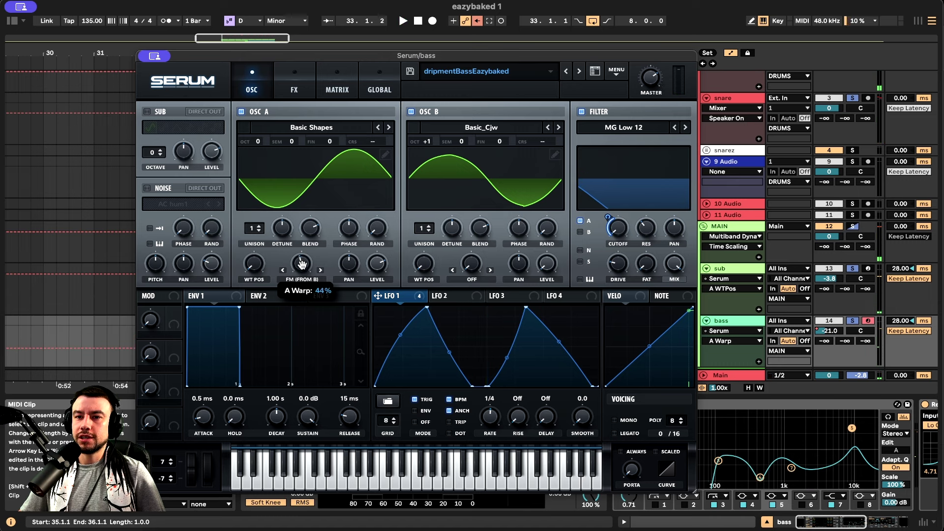
drag(302, 265, 302, 265)
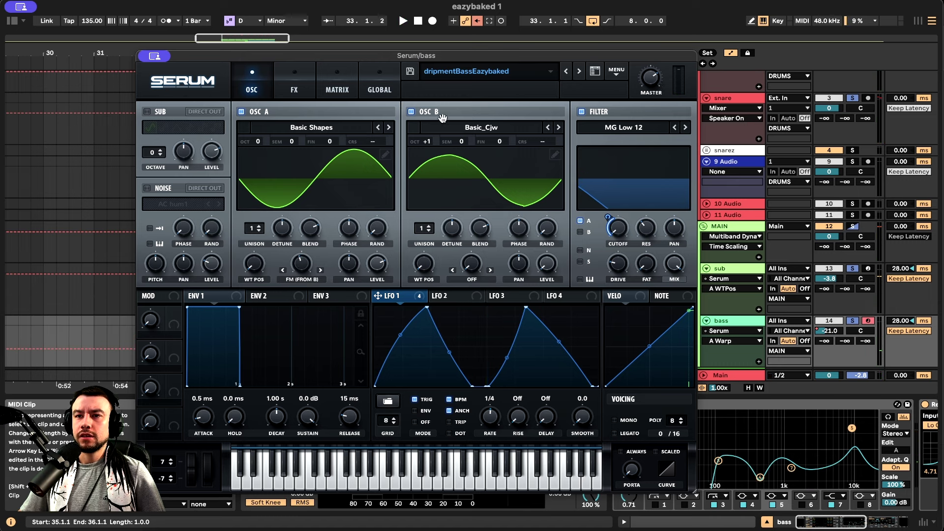
Step: Show Serum's effects rack, solo the bass and compare its sound with the Downsample distortion bypassed and enabled
click(310, 78)
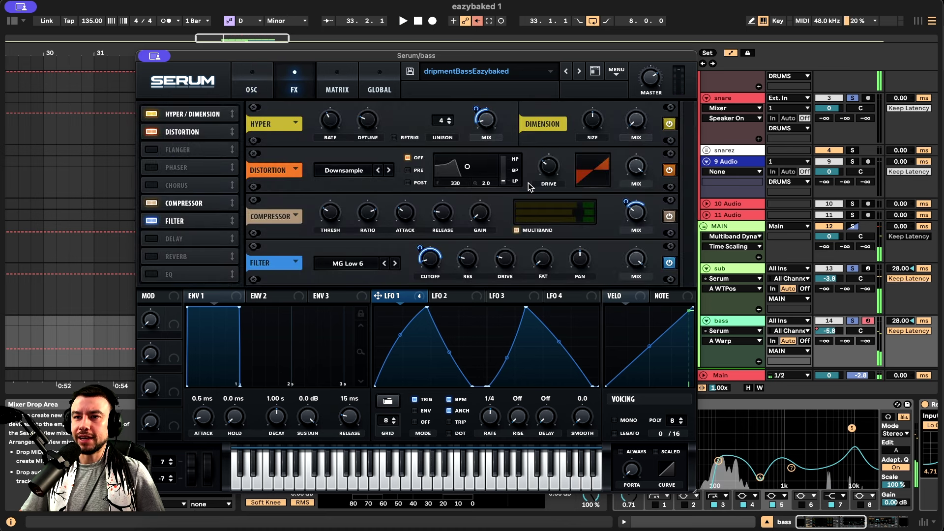
click(669, 170)
key(space)
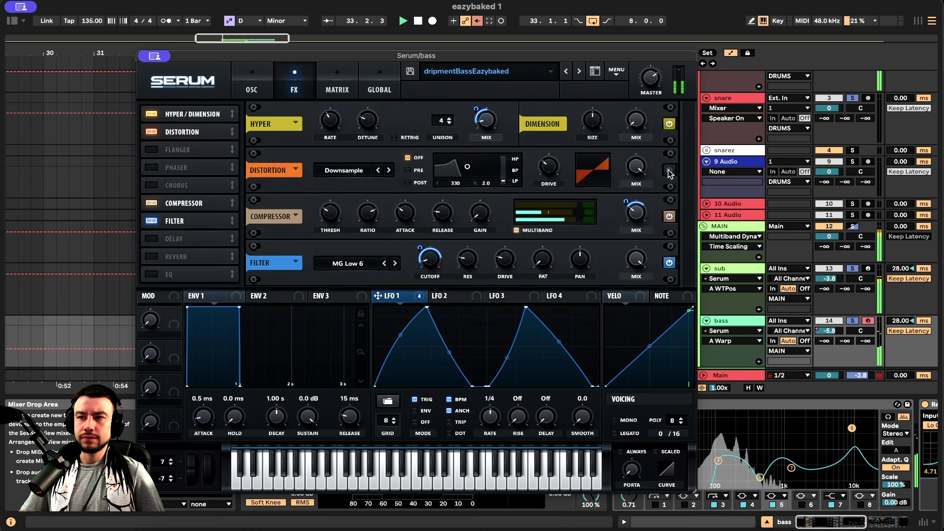
click(854, 321)
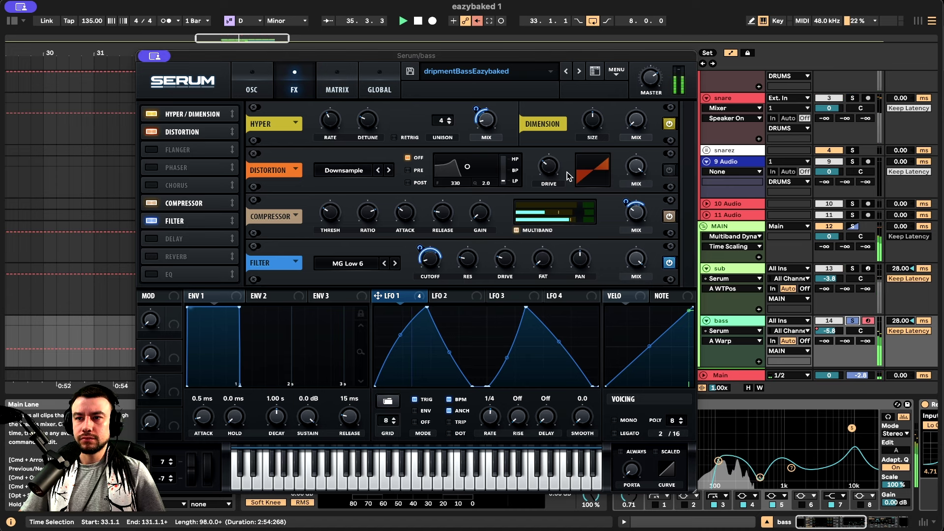
key(space)
click(668, 170)
key(space)
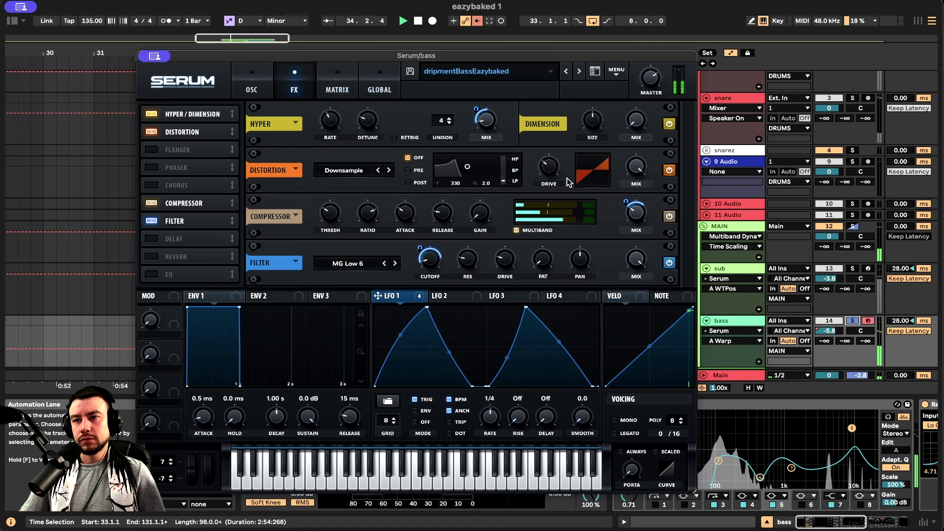
key(space)
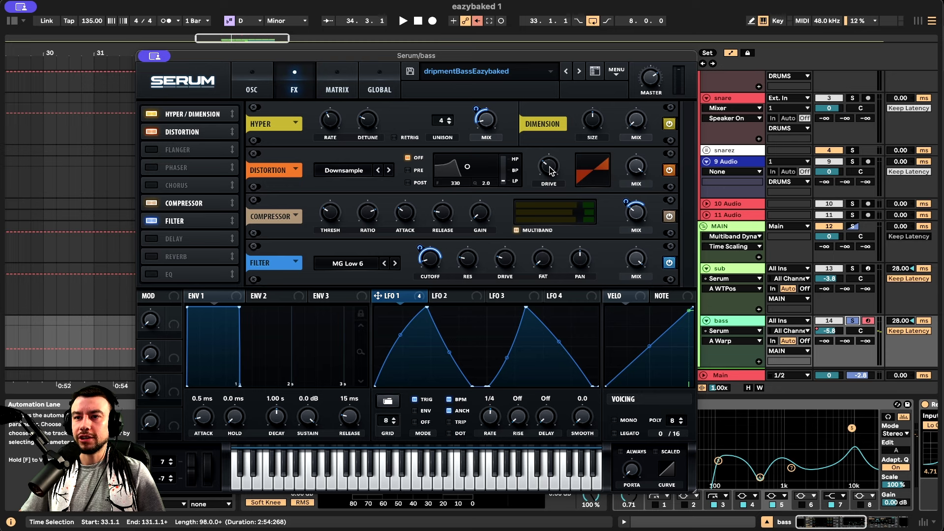
Step: Vary the Downsample distortion's drive while the soloed bass plays to hear its effect
key(space)
click(546, 175)
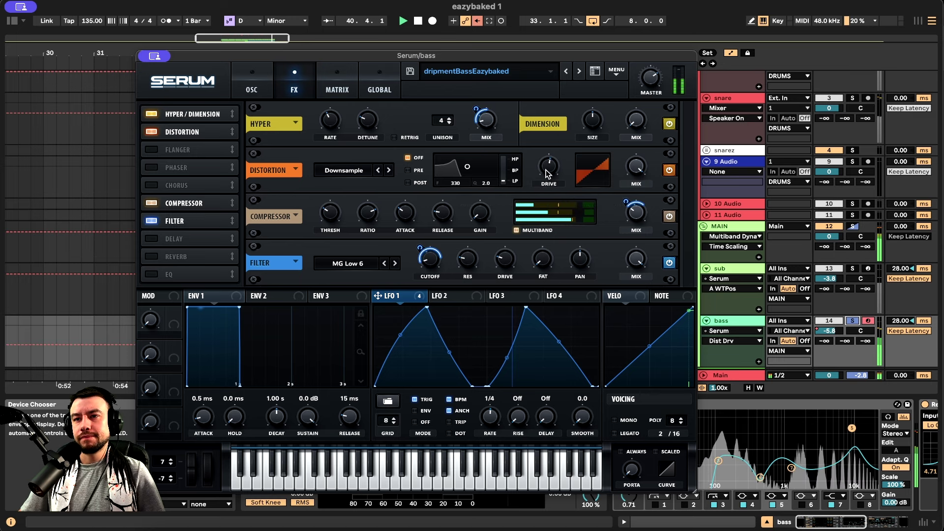
mouse_move(547, 169)
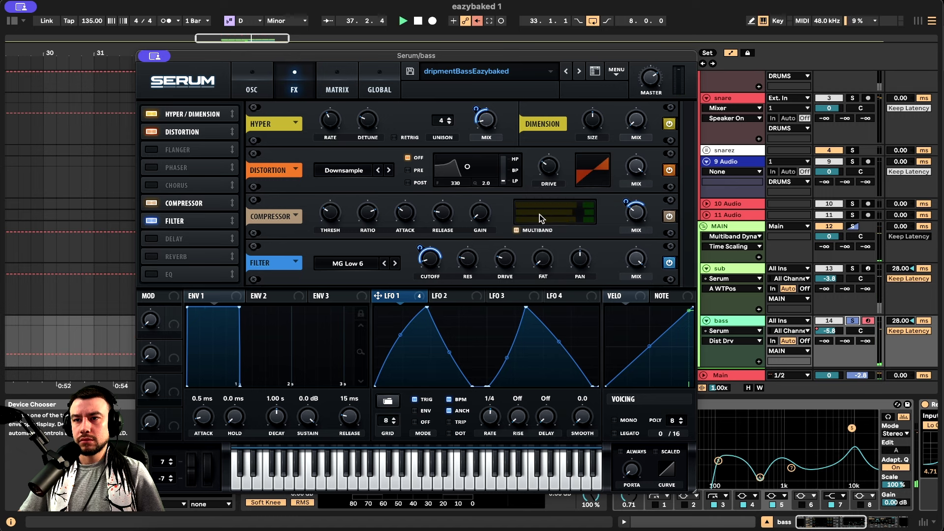
key(space)
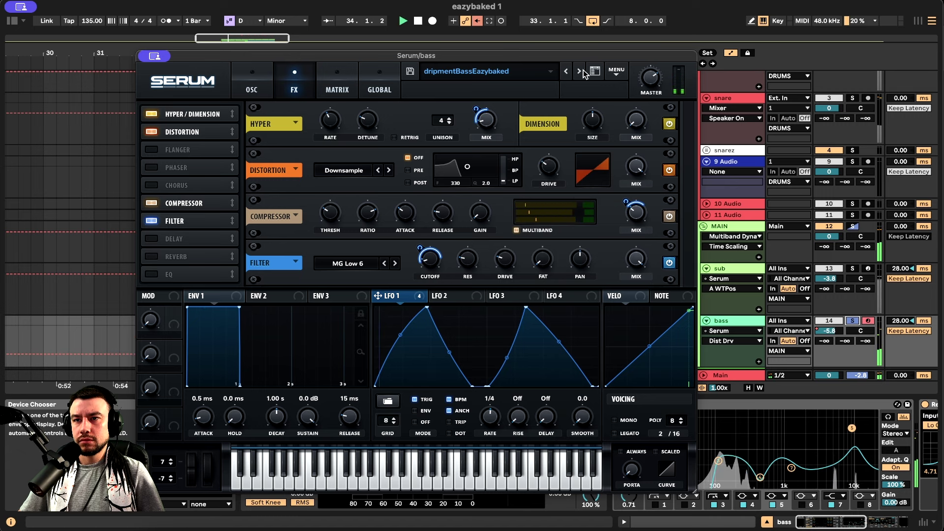
key(space)
Step: Reload the dripmentBassEazybaked preset from Serum's User presets, accepting the replacement of the current patch
click(544, 73)
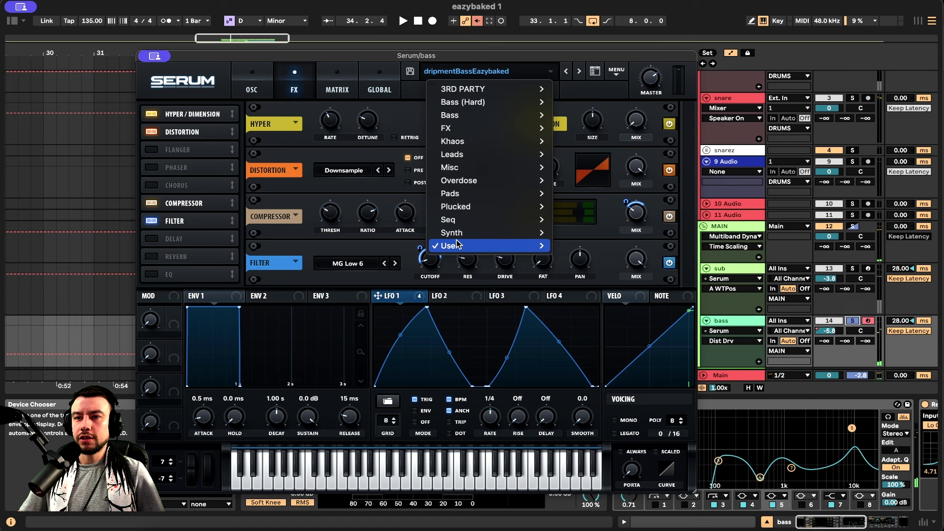
mouse_move(457, 246)
scroll(607, 471, down, 5)
scroll(608, 467, down, 10)
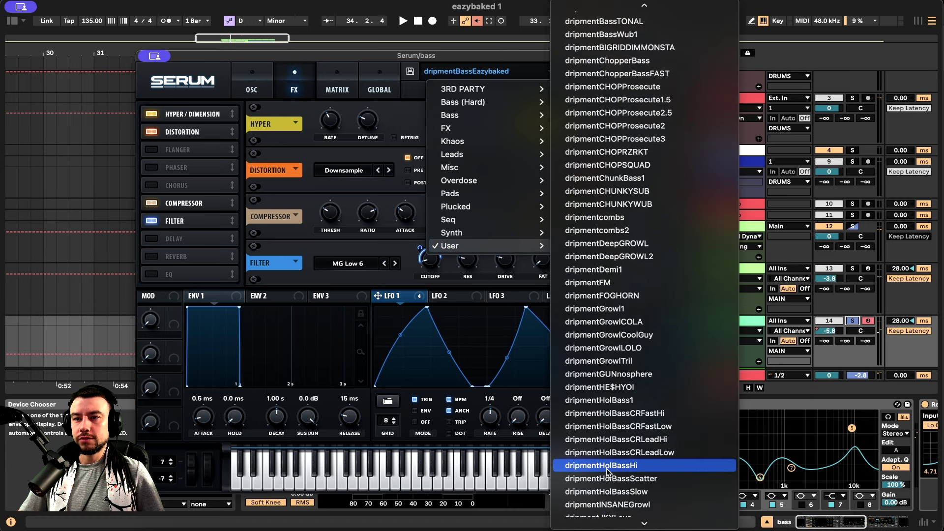
scroll(608, 482, up, 5)
click(612, 170)
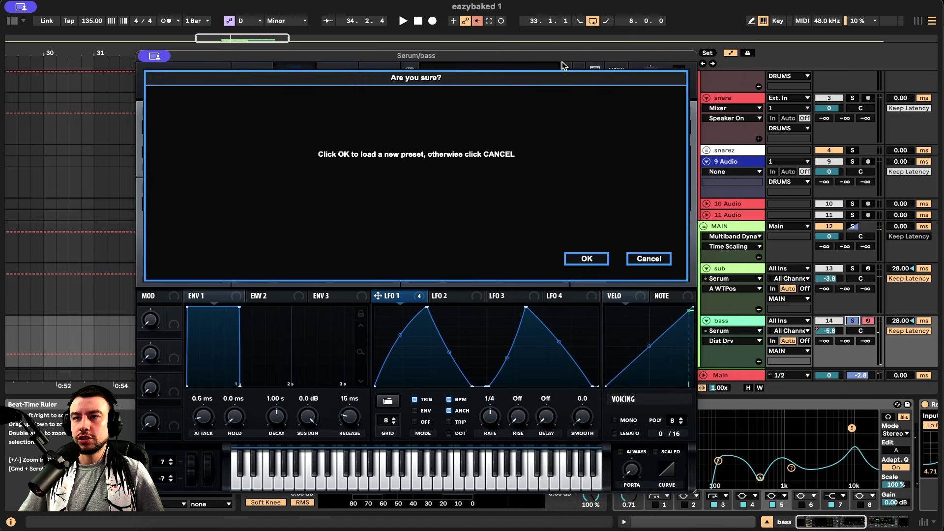
click(580, 260)
click(566, 71)
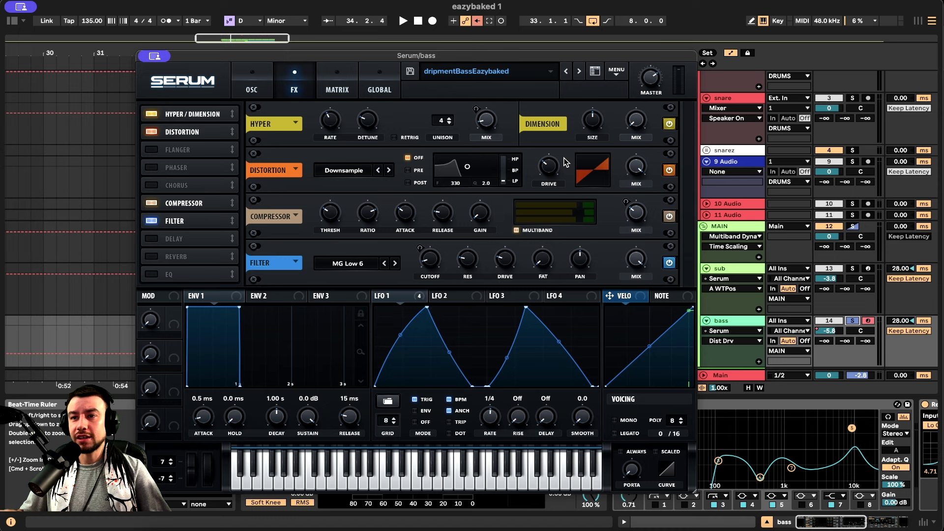
Step: Unsolo the bass and audition the distortion drive while replaying the full mix from bar 33
click(853, 322)
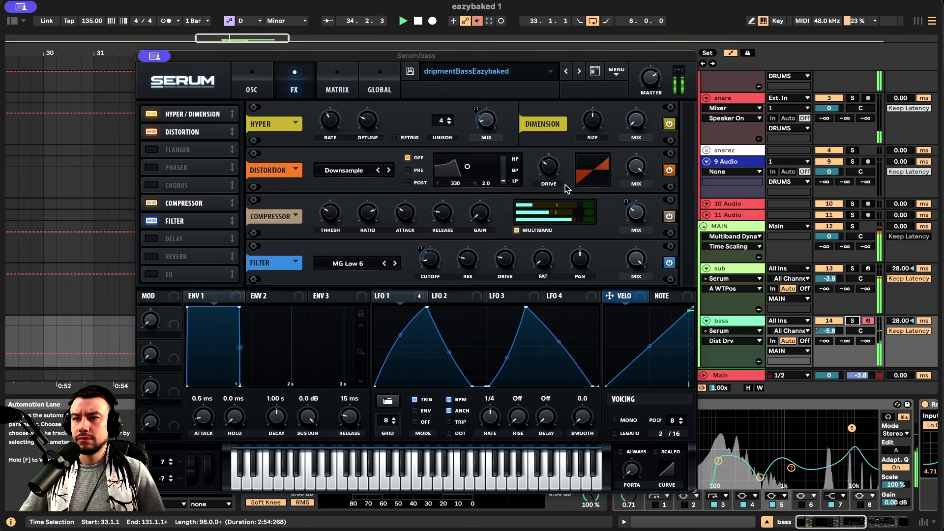
key(space)
click(549, 171)
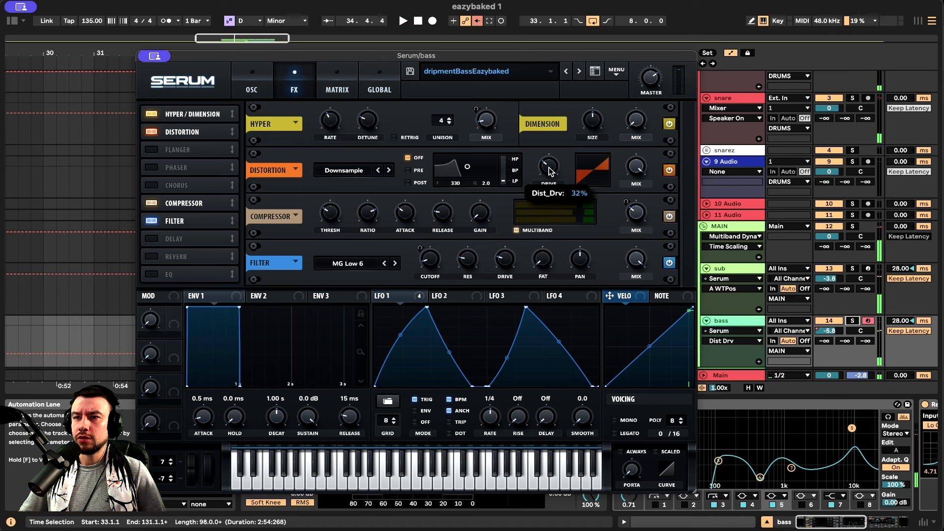
key(space)
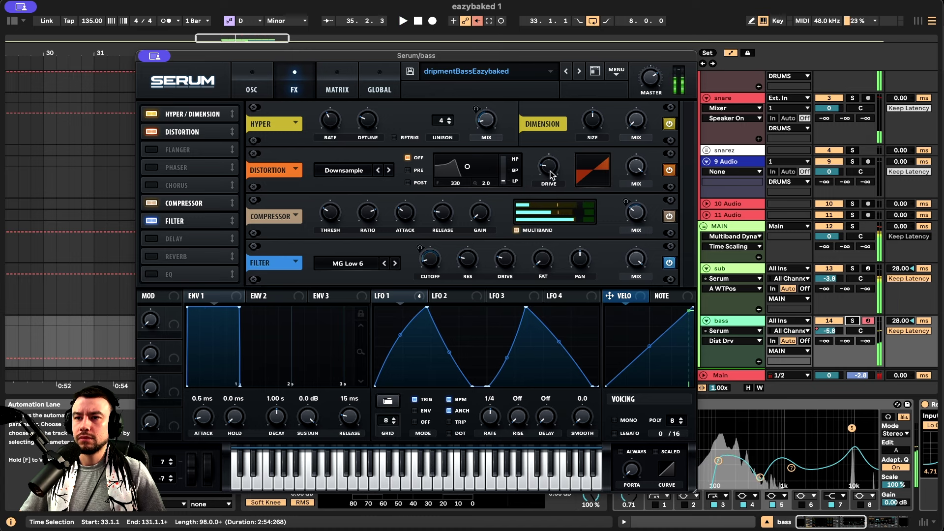
key(space)
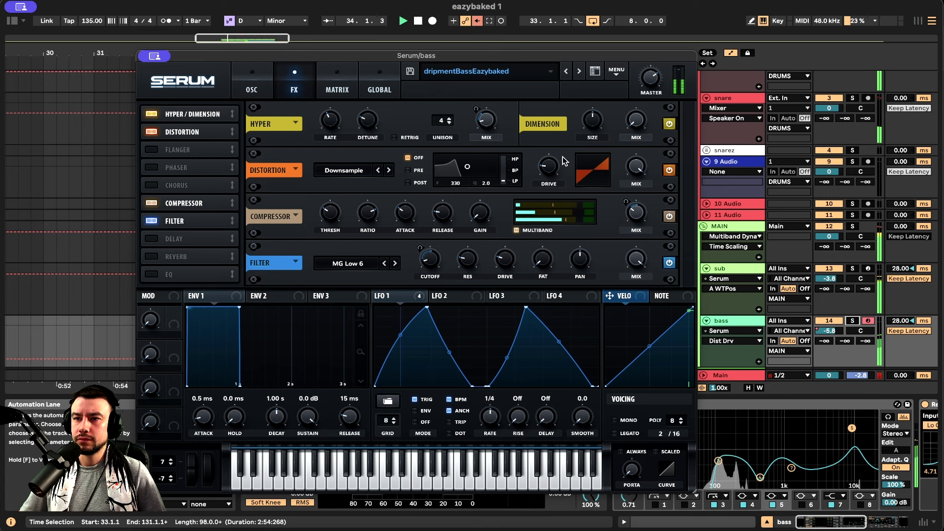
key(space)
mouse_move(552, 164)
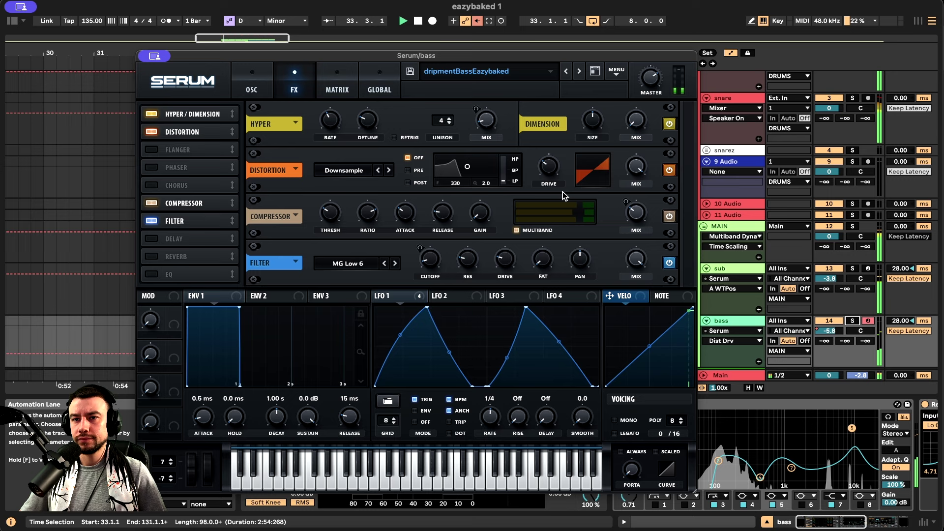
key(space)
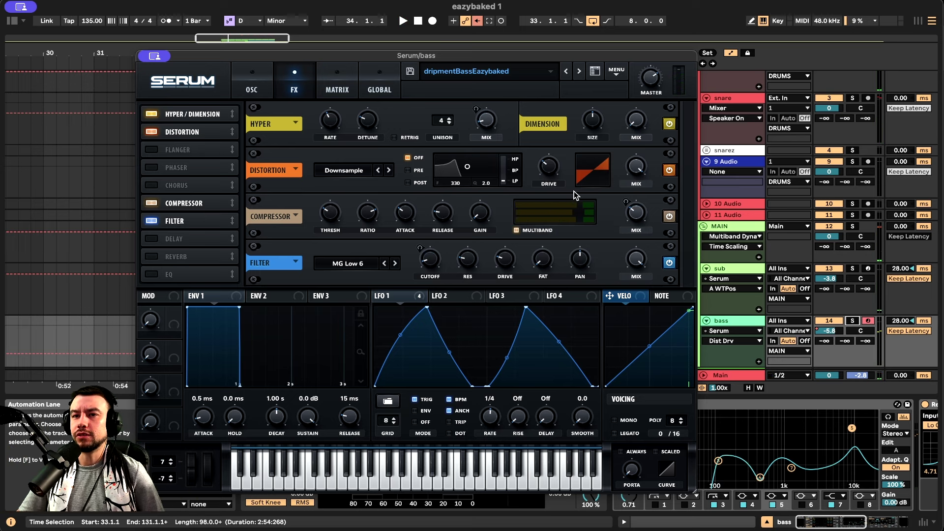
Step: Return to the bass patch's oscillator page and close the Serum window
click(252, 84)
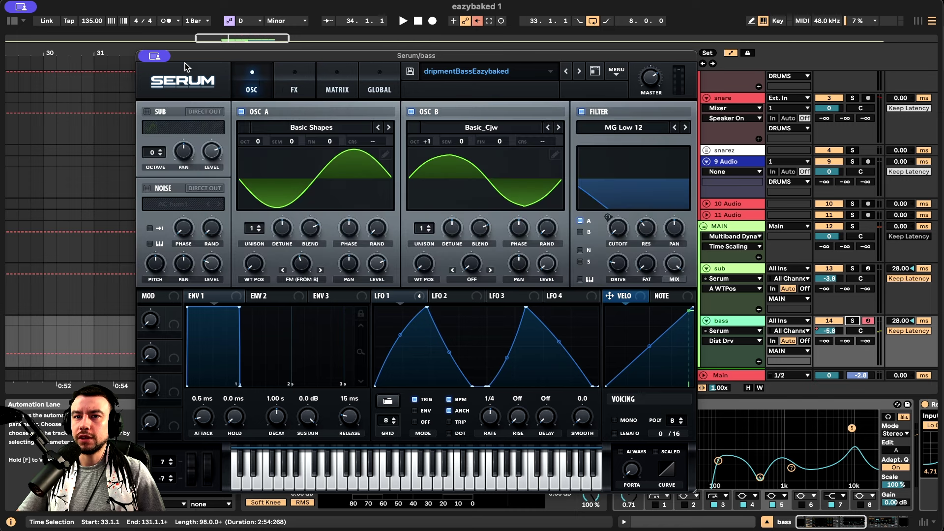
click(154, 56)
click(165, 76)
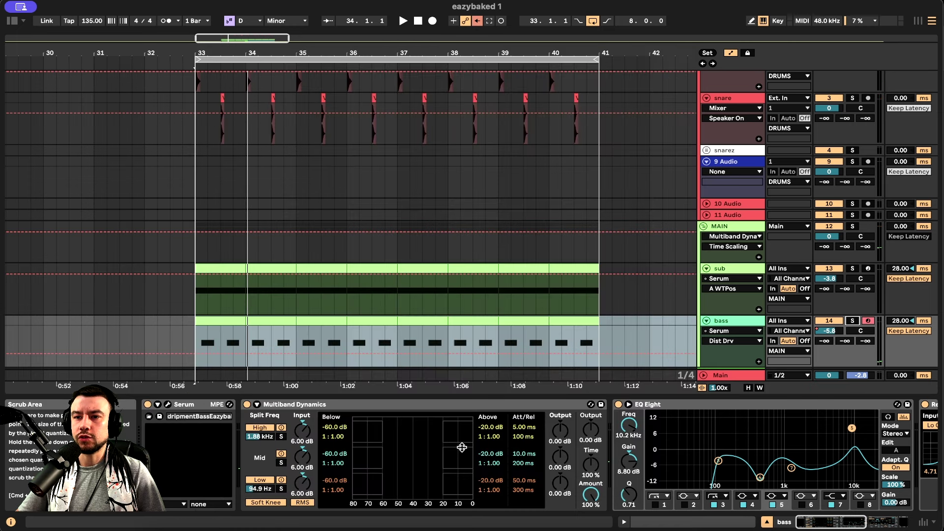
Step: Look through the bass track's device chain, select Multiband Dynamics and show its Amount automation
scroll(562, 441, right, 5)
scroll(562, 442, left, 5)
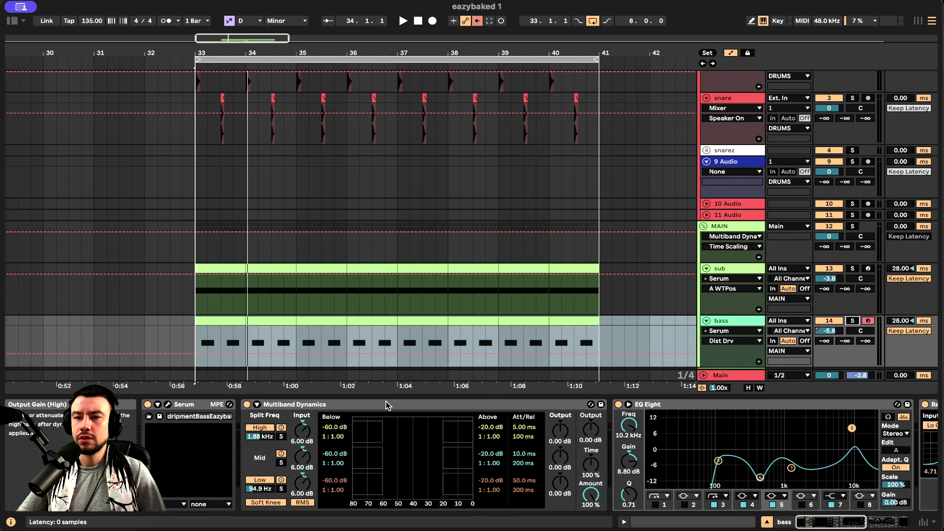
click(422, 401)
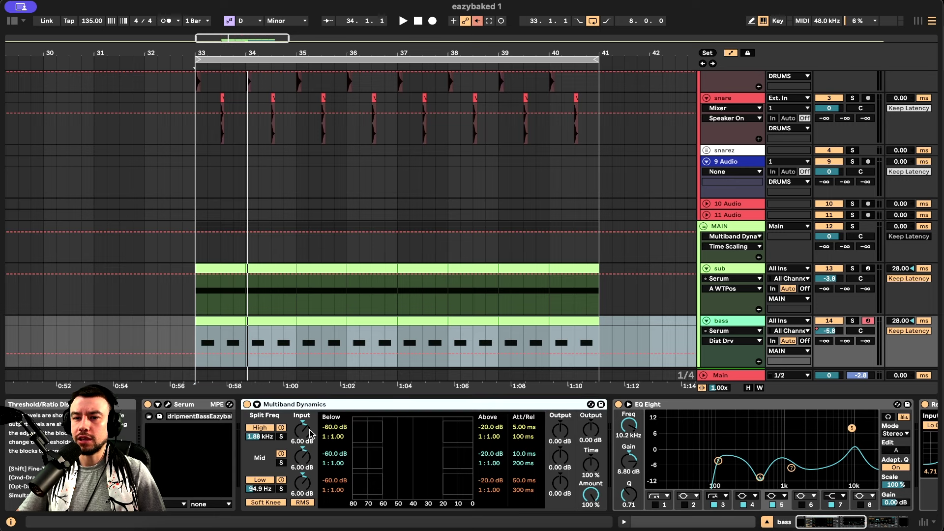
click(597, 494)
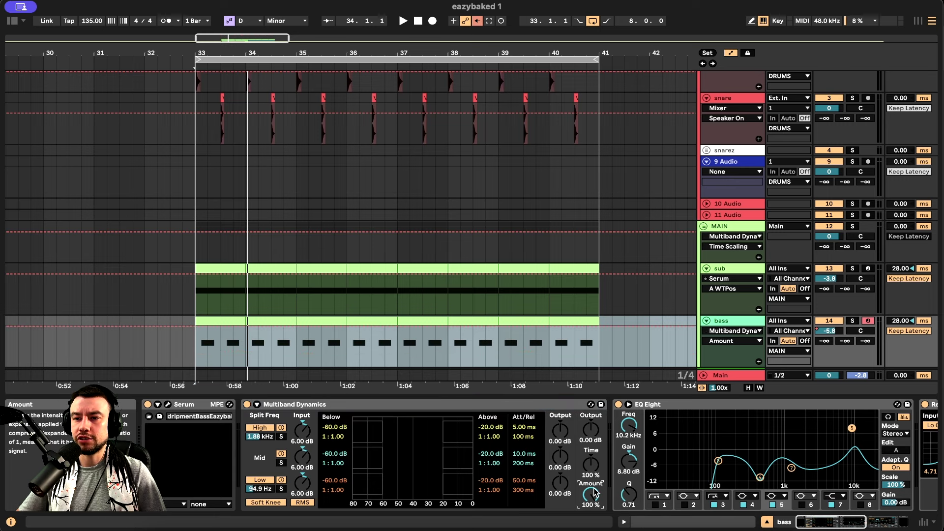
Step: Select the bass track's EQ Eight, start playback and switch the EQ off
scroll(492, 487, right, 4)
scroll(481, 493, right, 3)
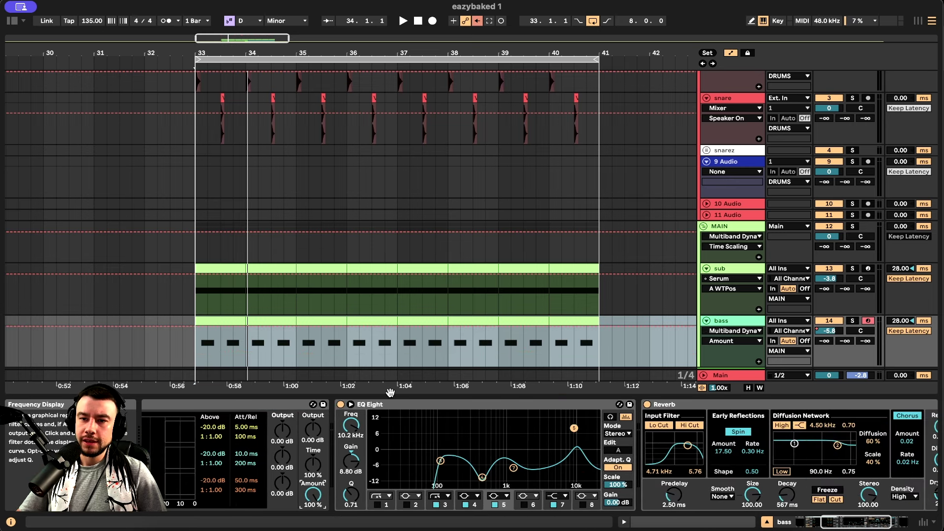
click(397, 410)
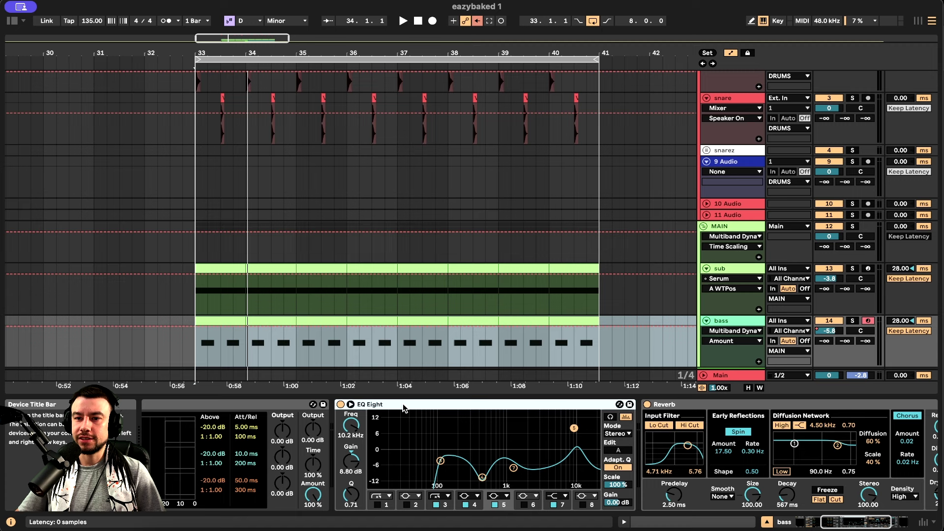
key(space)
click(341, 404)
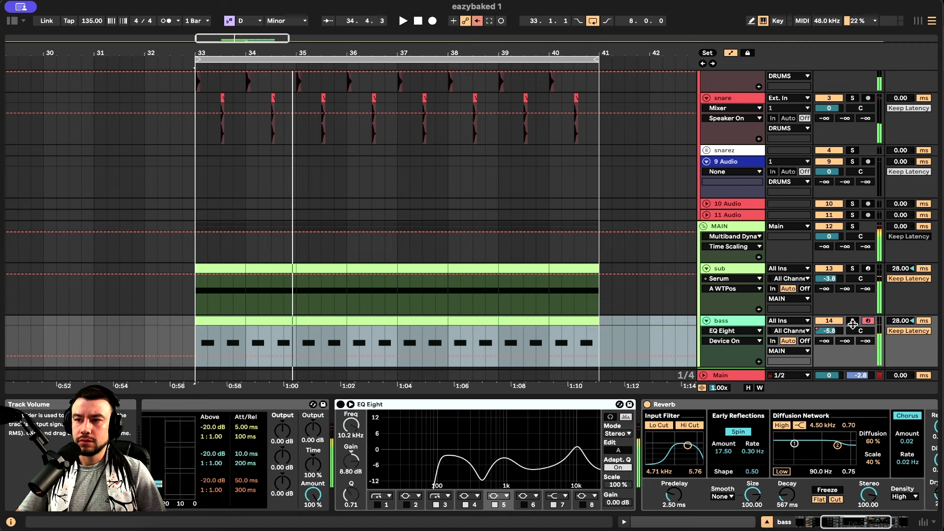
Step: Place the playback start at bar 34 and play the soloed bass with EQ Eight bypassed
click(266, 354)
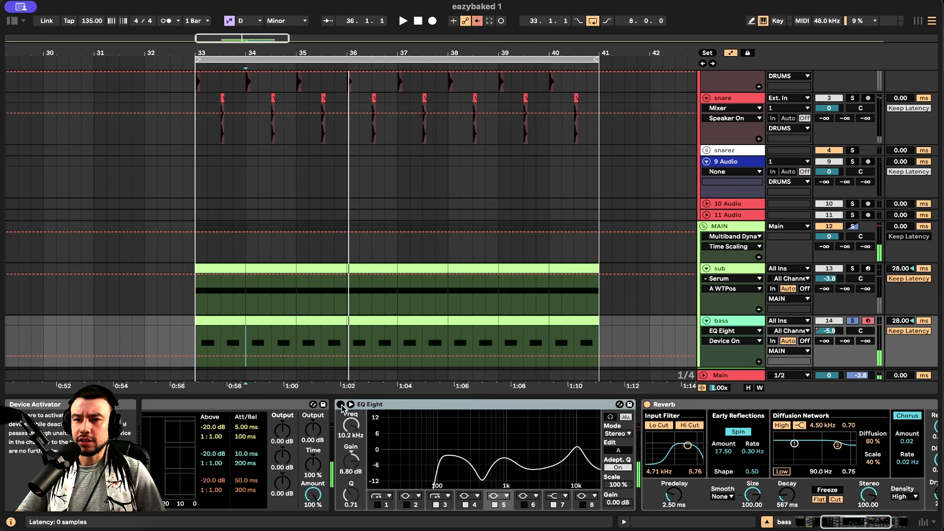
scroll(341, 408, left, 5)
scroll(863, 439, right, 5)
key(space)
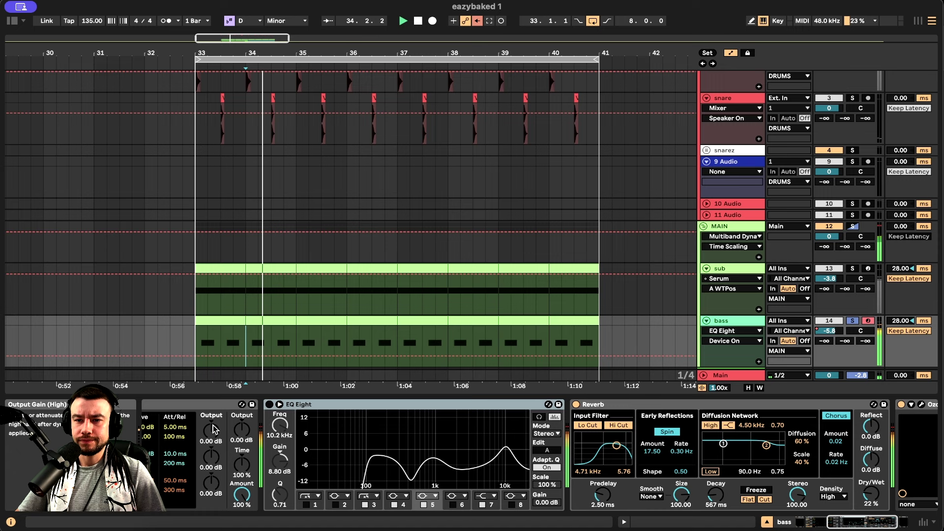
Step: Switch the bass track's EQ Eight back on, audition the bass and select the EQ's 1.29 kHz band
click(269, 405)
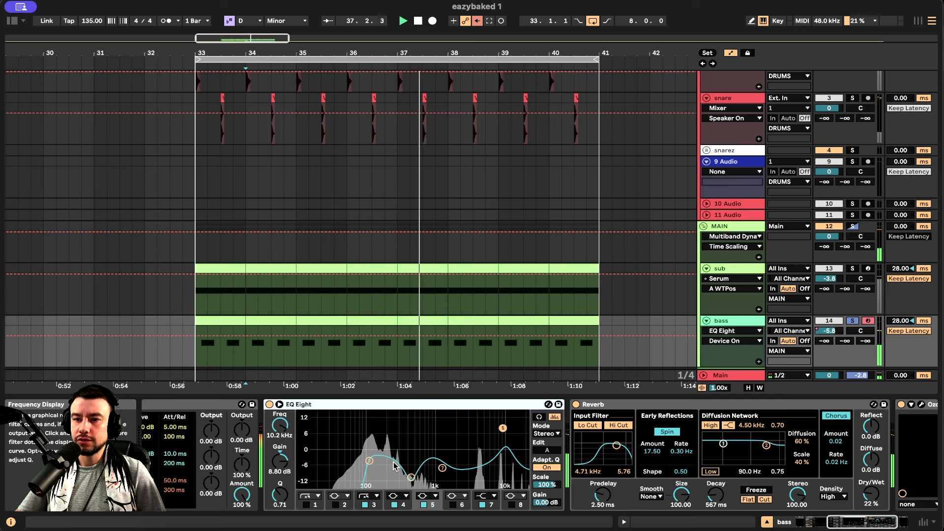
key(space)
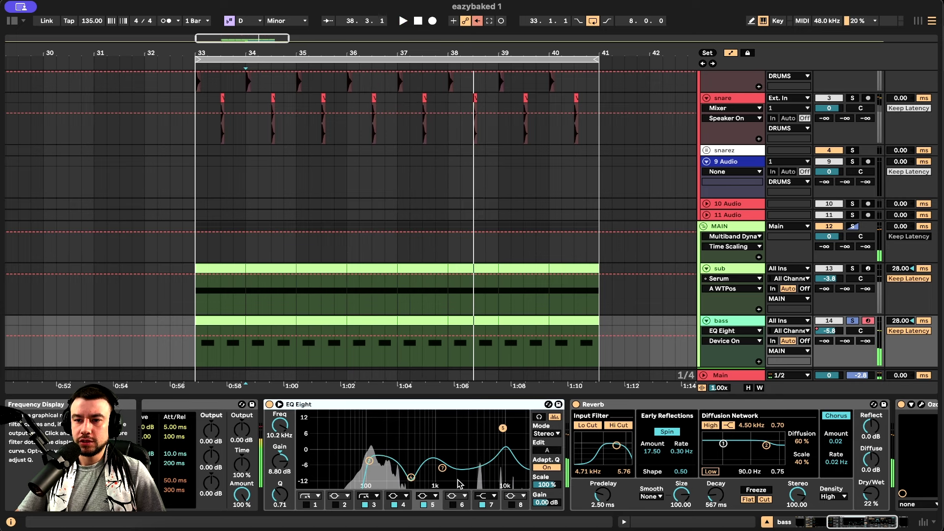
key(space)
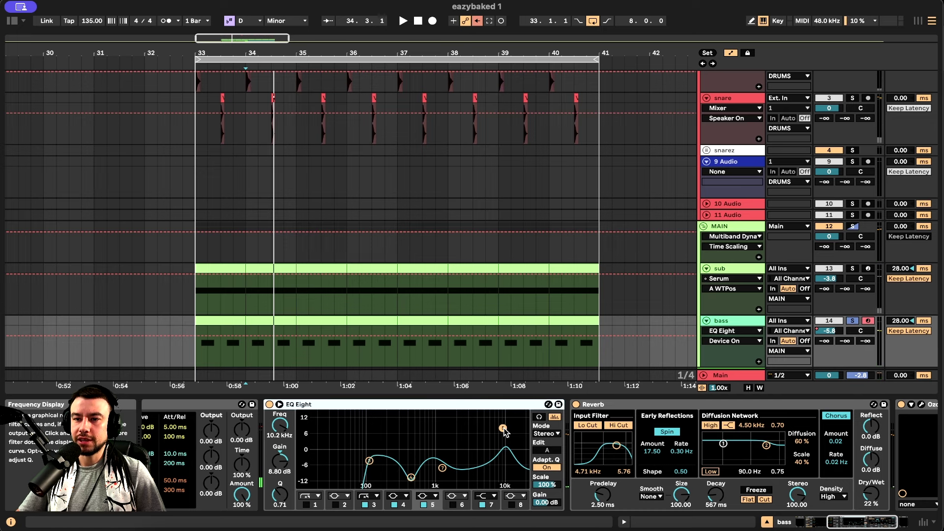
click(442, 467)
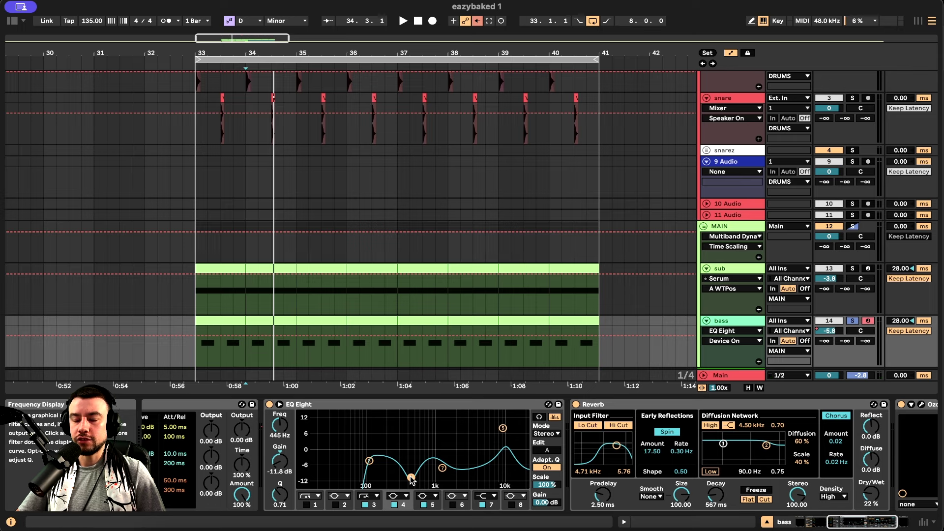
key(space)
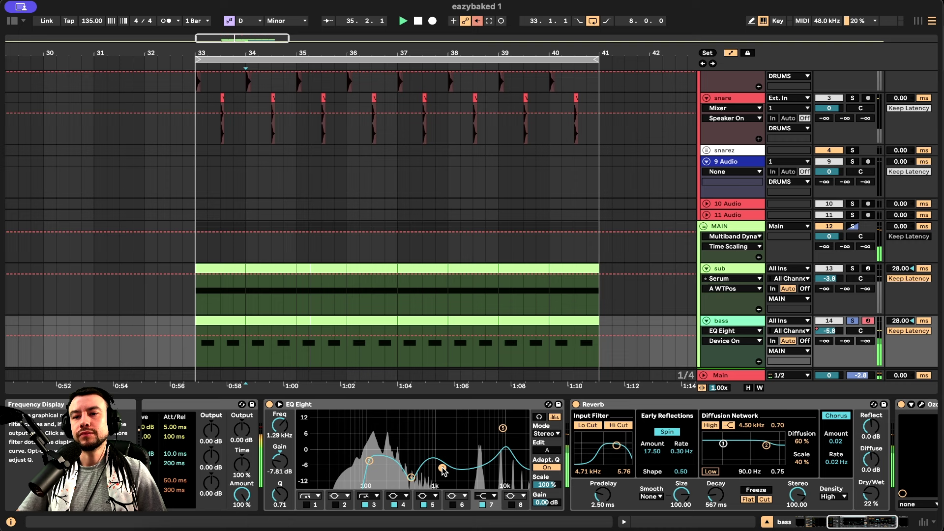
Step: Audition the soloed bass while examining the EQ Eight curve and the Reverb's dry/wet and decay settings
scroll(441, 467, right, 3)
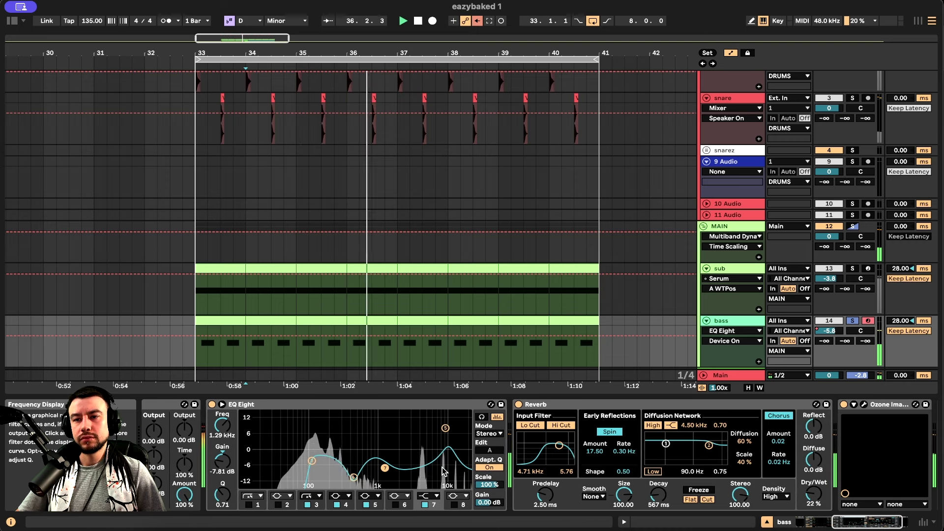
key(space)
scroll(441, 466, right, 3)
scroll(289, 421, left, 5)
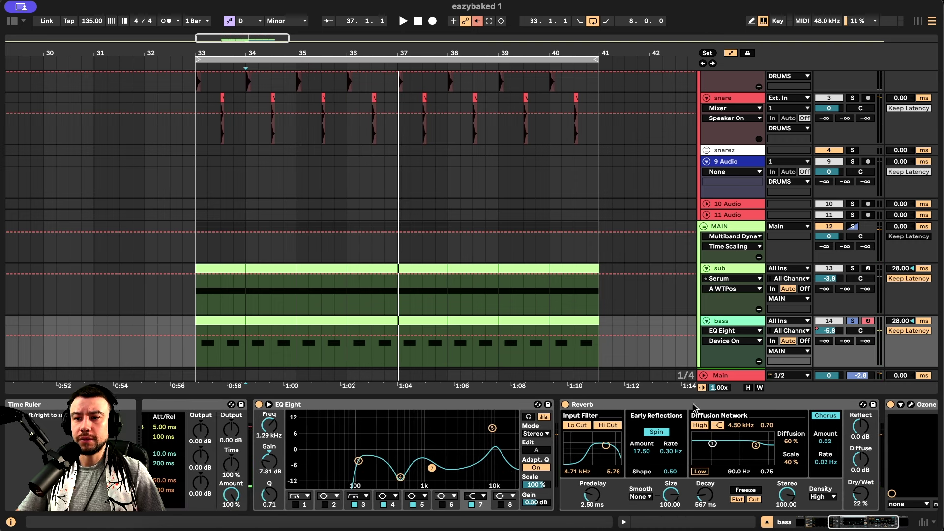
key(space)
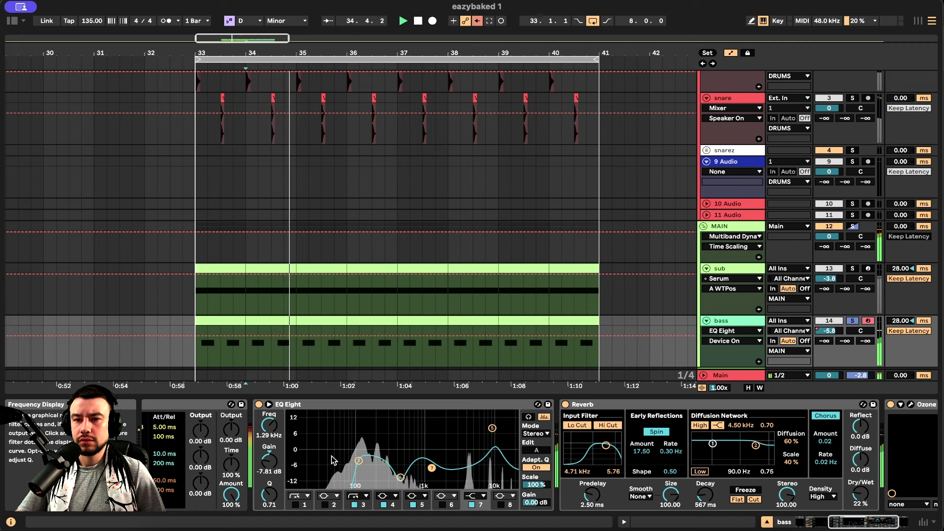
scroll(638, 471, left, 4)
scroll(688, 428, right, 9)
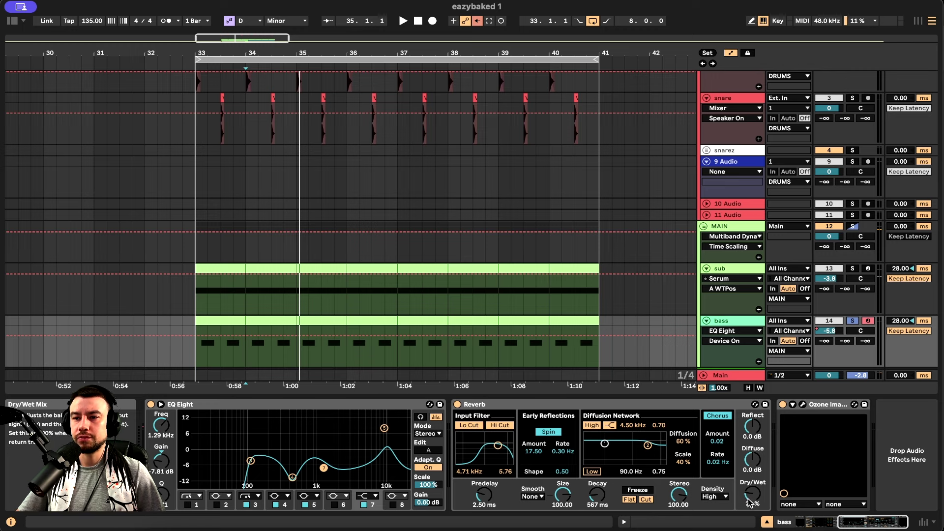
key(space)
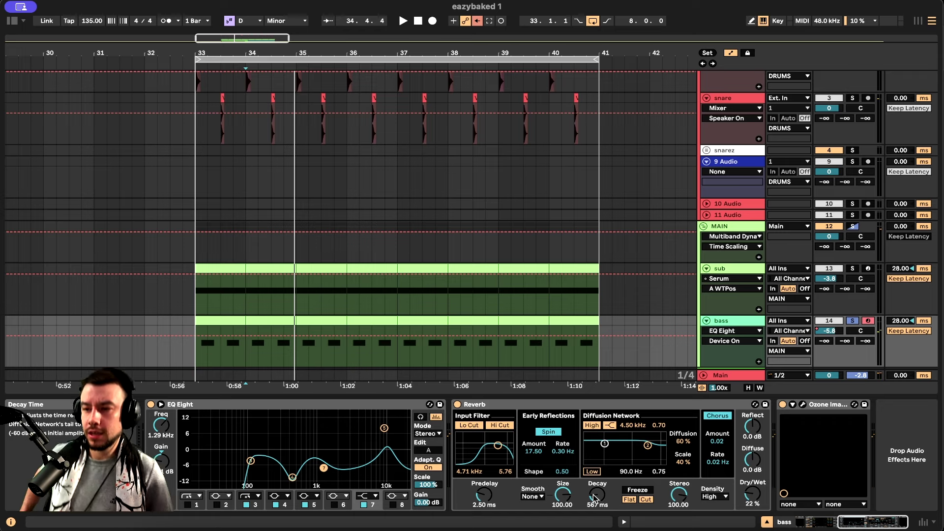
key(space)
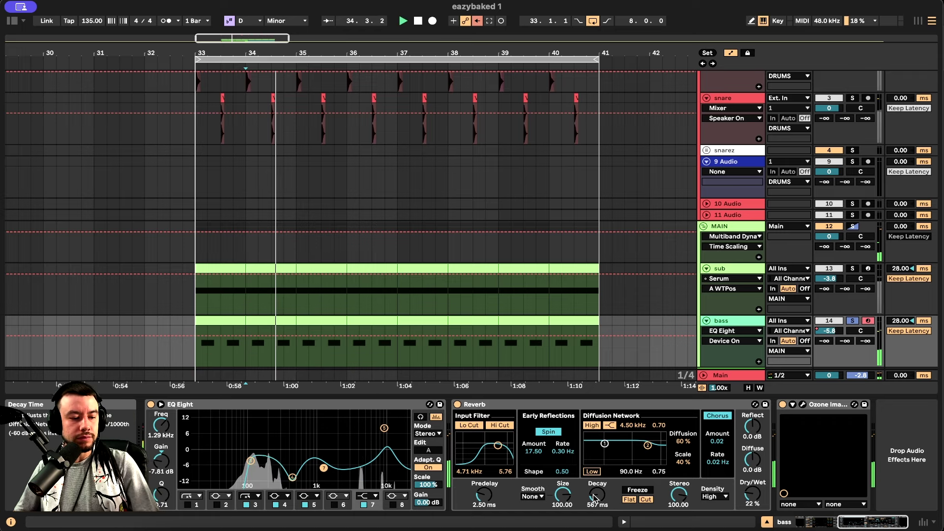
Step: Compare the bass with and without Reverb by switching the device off and back on during playback
click(597, 494)
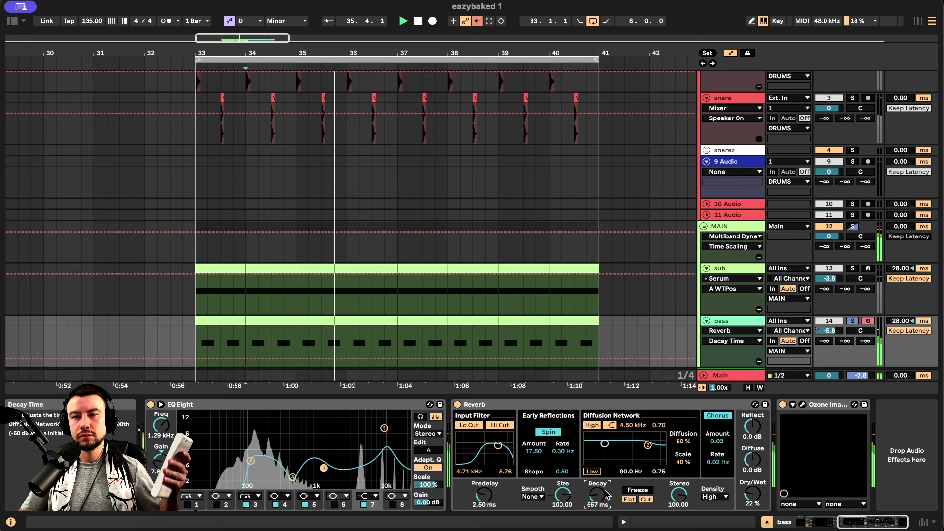
click(457, 405)
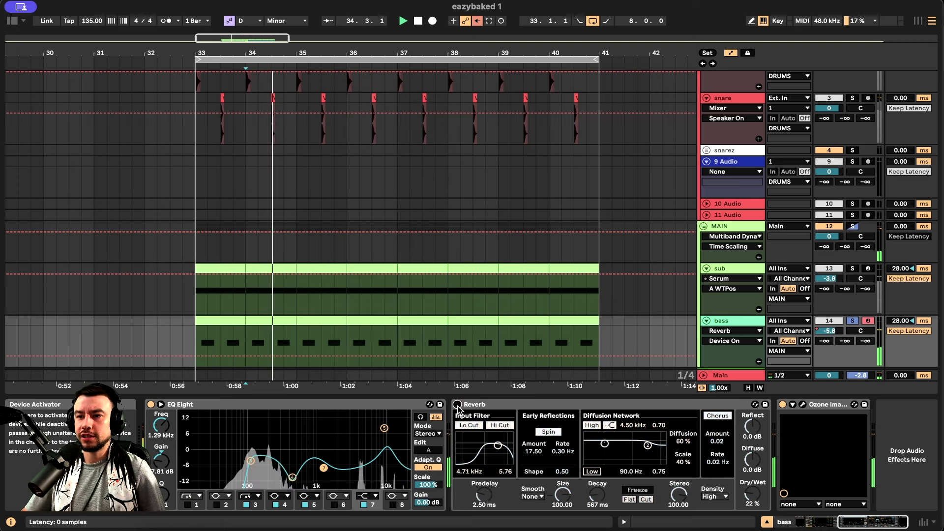
click(457, 404)
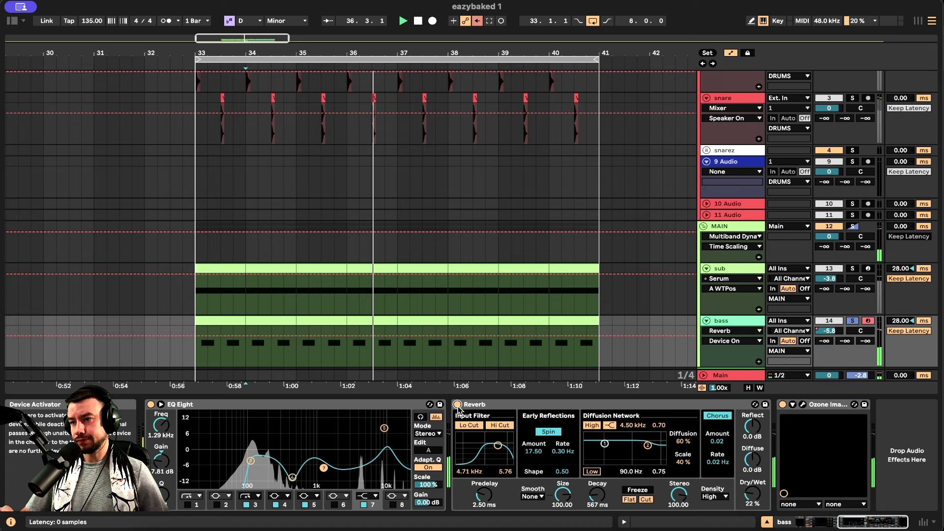
key(space)
Step: Place the playback start at bar 33 on the sub track and close the sub's Serum window
scroll(452, 328, down, 3)
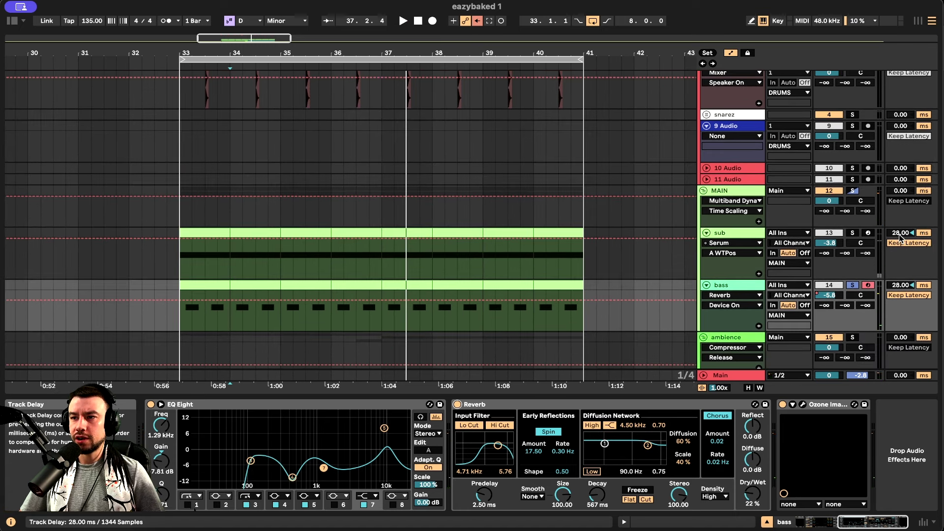
scroll(172, 279, up, 3)
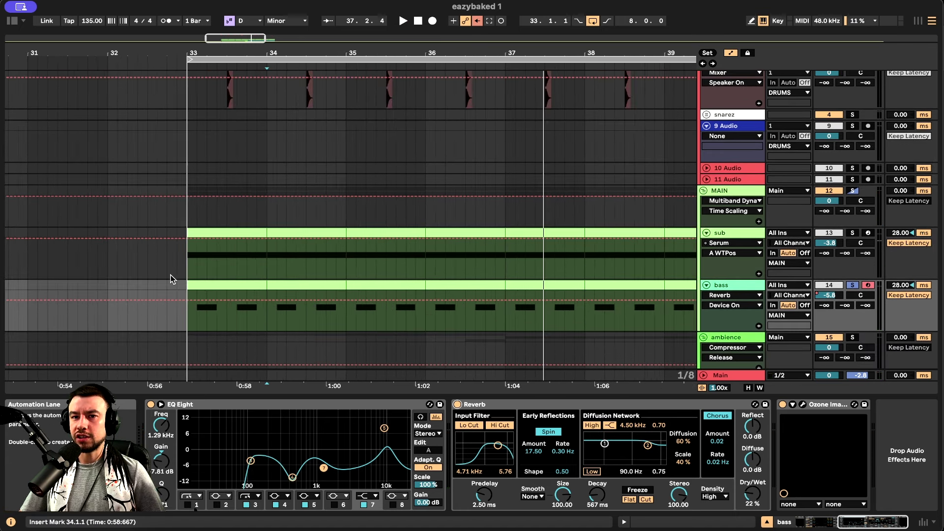
click(184, 269)
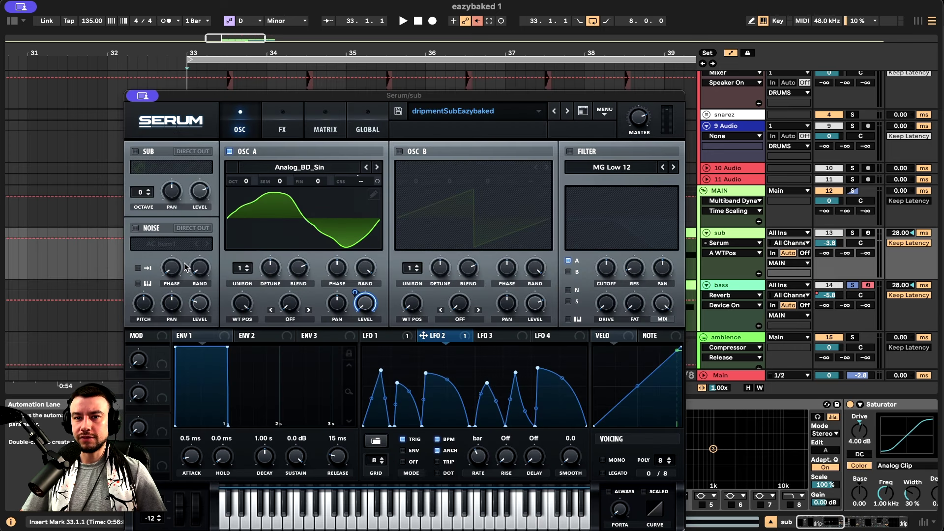
click(150, 94)
click(156, 118)
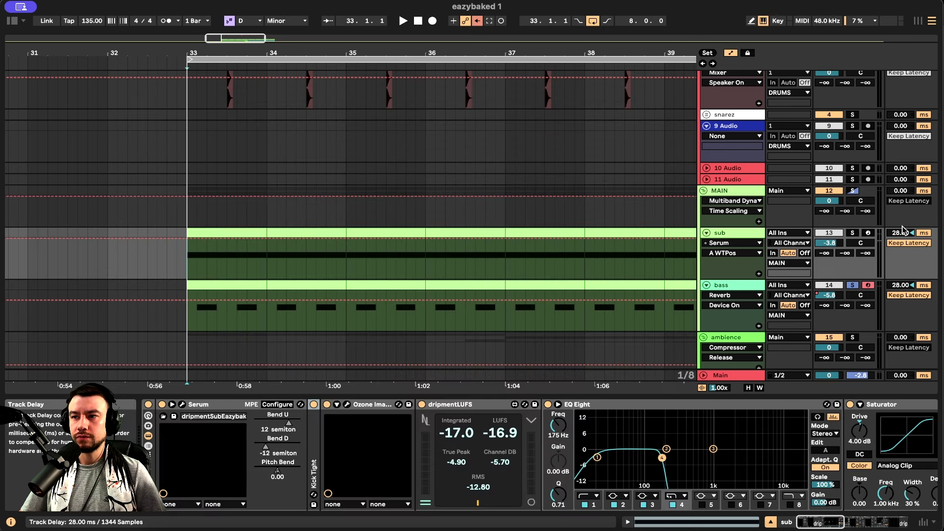
Step: Play the soloed MAIN group and reset the track delays of sub and bass to 0.00 ms
key(space)
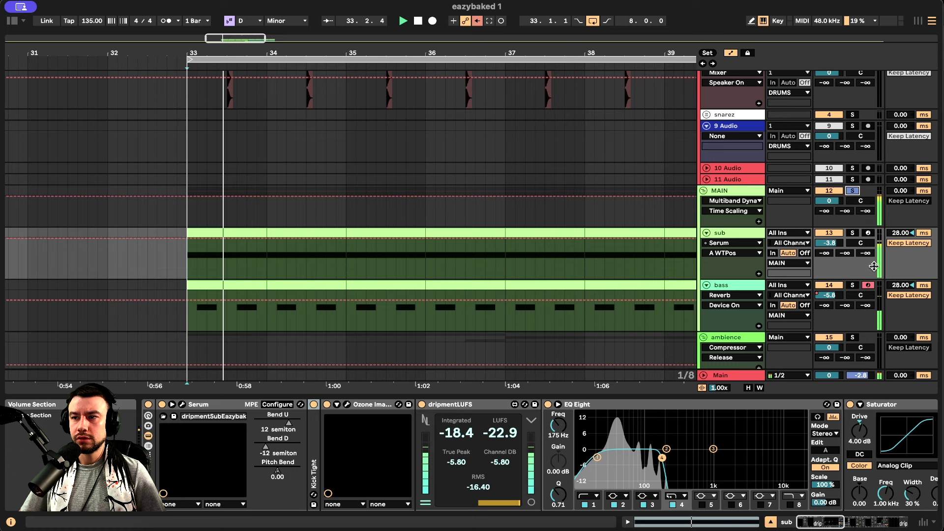
click(899, 232)
key(Delete)
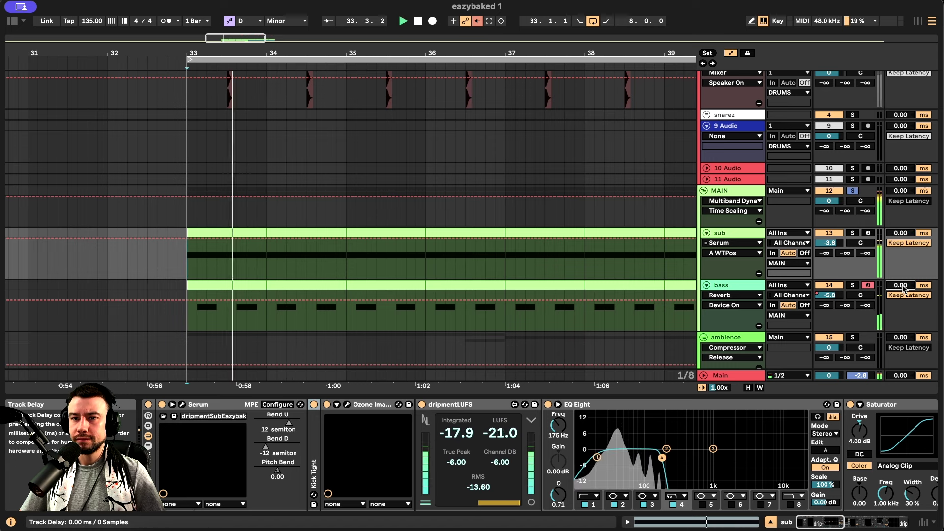
Step: Enable the metronome and replay the soloed MAIN group from bar 33 against the click
click(168, 20)
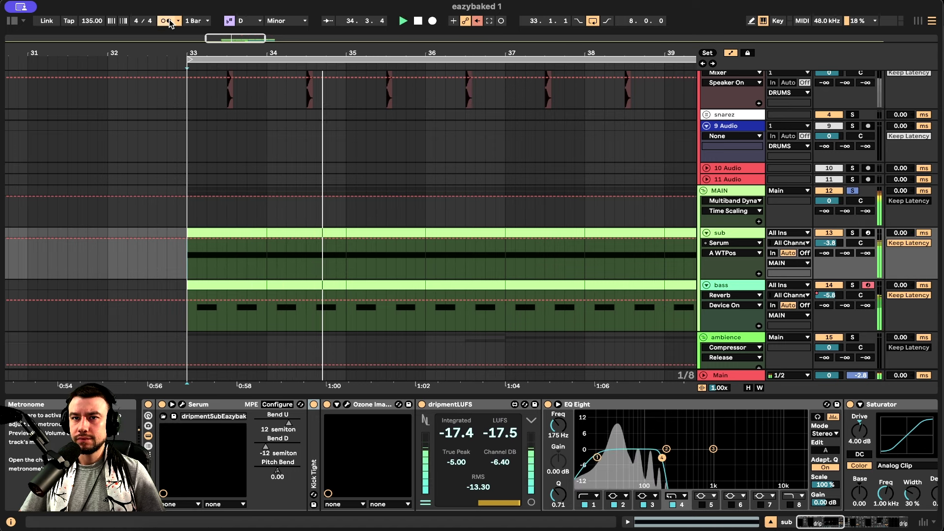
key(space)
key(space)
scroll(276, 220, up, 1)
scroll(275, 220, down, 2)
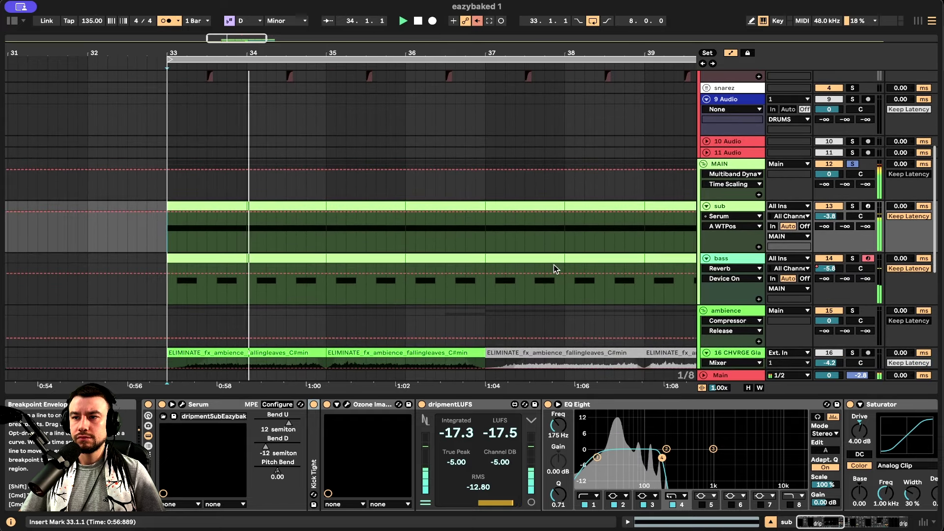
key(space)
Step: Select the bass track and look through its device chain from Serum to the Ozone Imager
click(721, 258)
scroll(427, 469, left, 5)
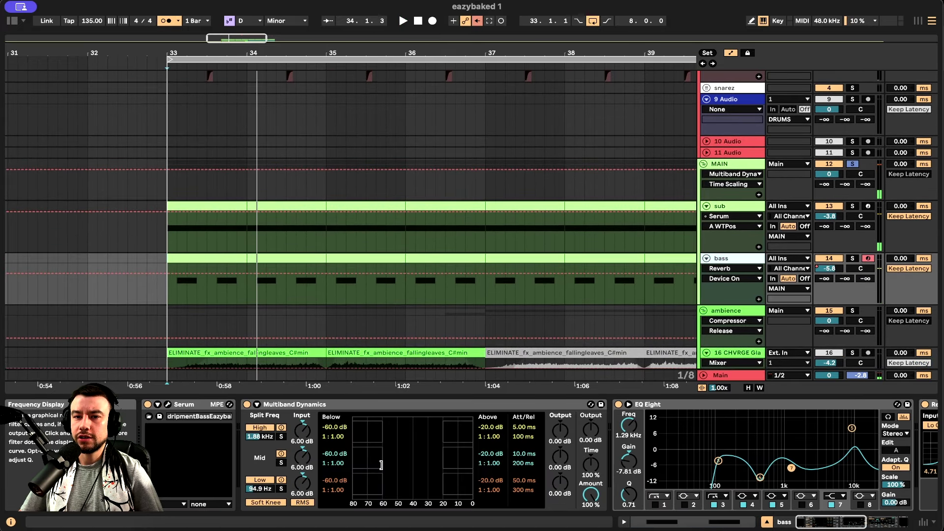
scroll(379, 464, right, 5)
Step: Unsolo the MAIN group and set the sub and bass track delays to 28.00 ms early
click(847, 162)
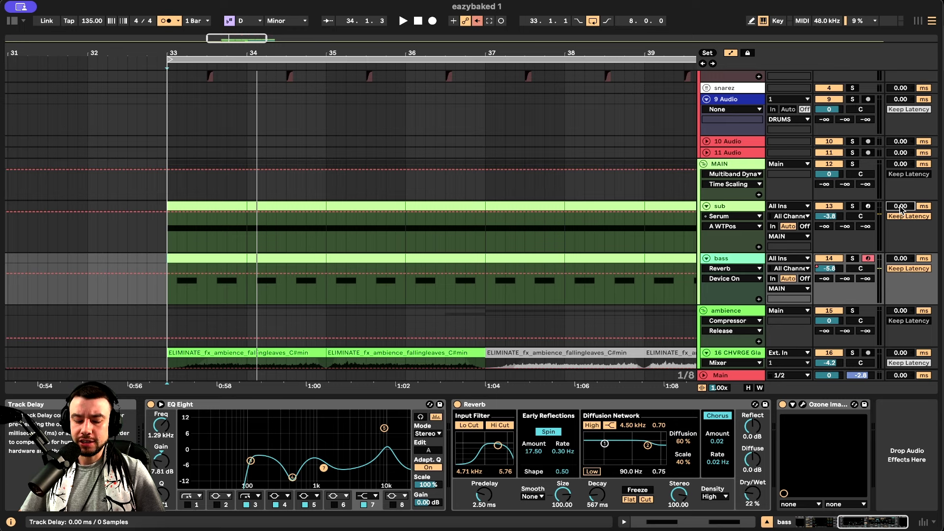
drag(900, 205, 899, 192)
click(904, 261)
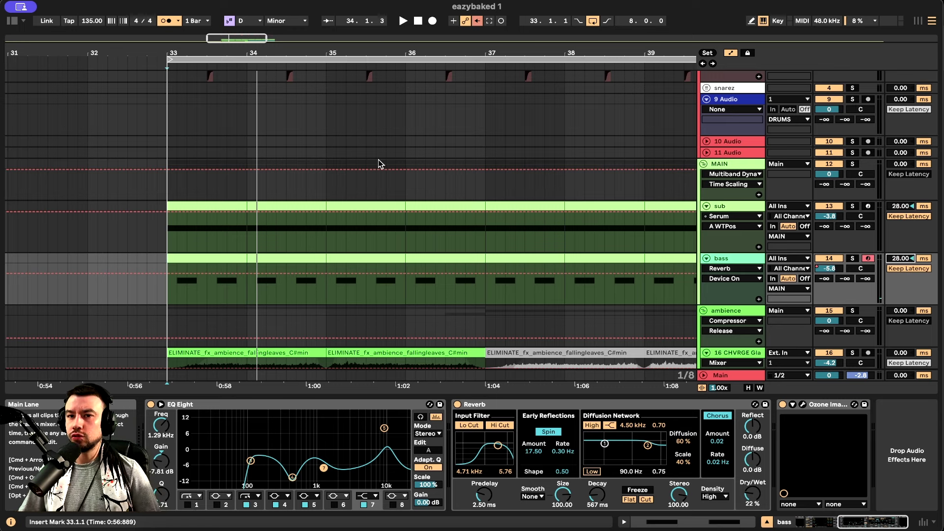
Step: Set the playback start to bar 33 on the sub track and hide the device chain to show the ambience tracks
scroll(166, 196, up, 2)
click(166, 216)
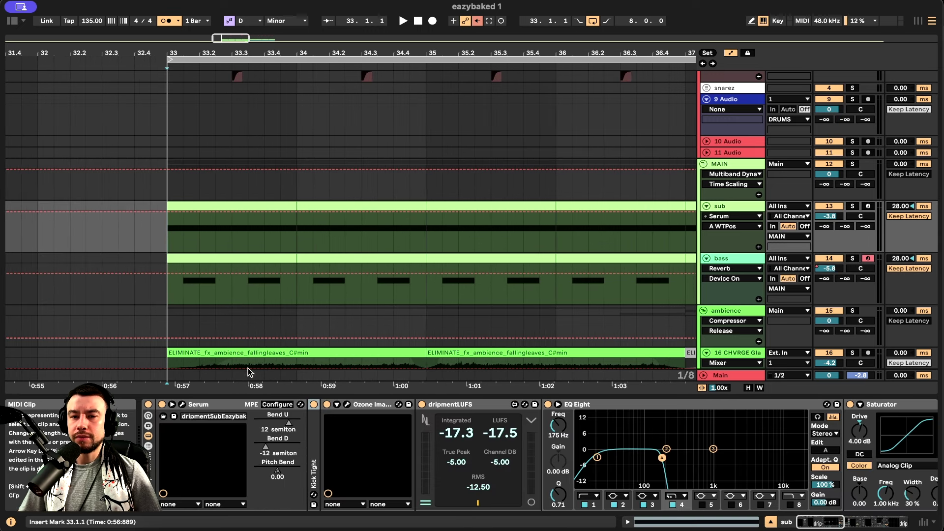
click(211, 396)
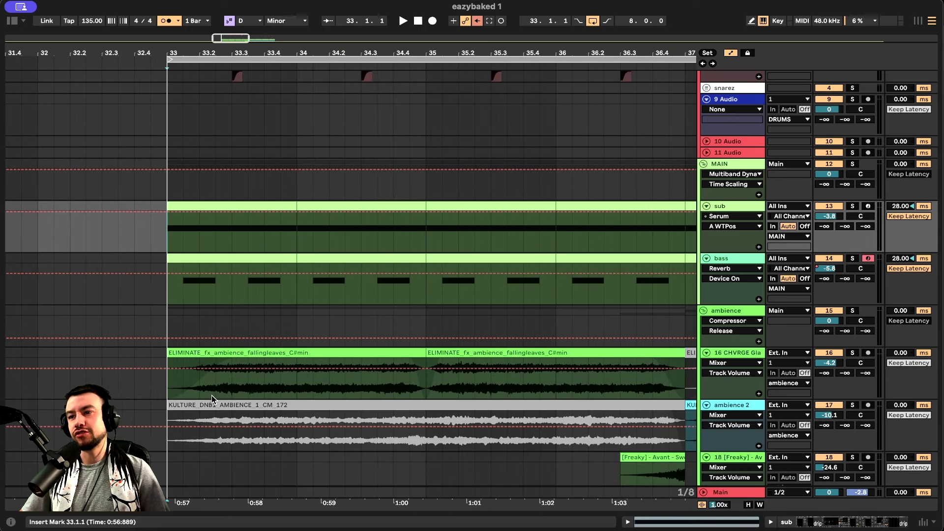
scroll(460, 234, down, 3)
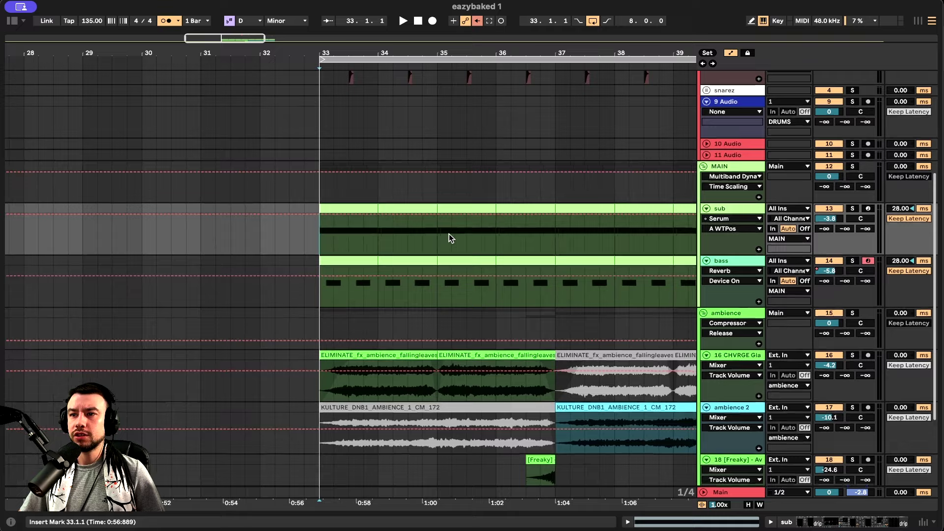
Step: Play the arrangement from bar 33 with the ambience, toggling the metronome to check the bass timing, and stop playback
scroll(329, 238, up, 2)
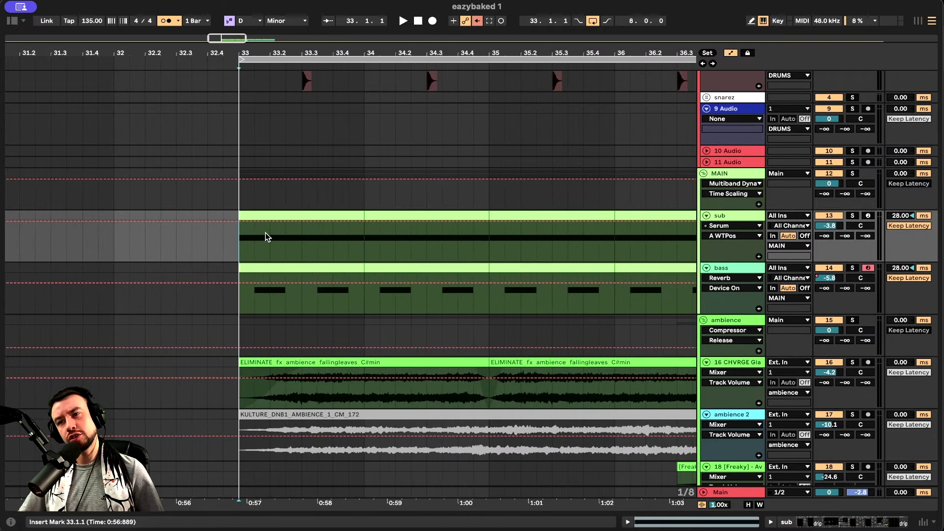
scroll(266, 237, up, 1)
scroll(237, 249, right, 3)
scroll(237, 249, down, 1)
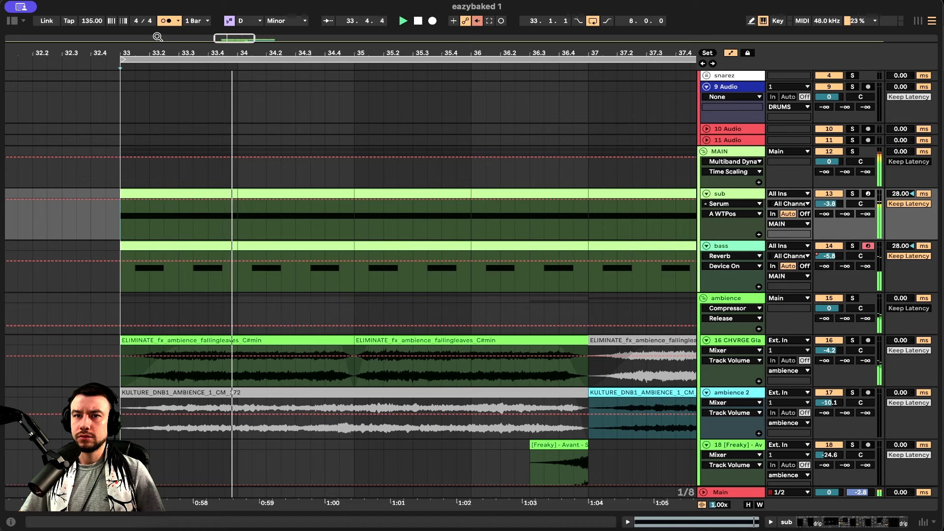
click(166, 22)
click(165, 22)
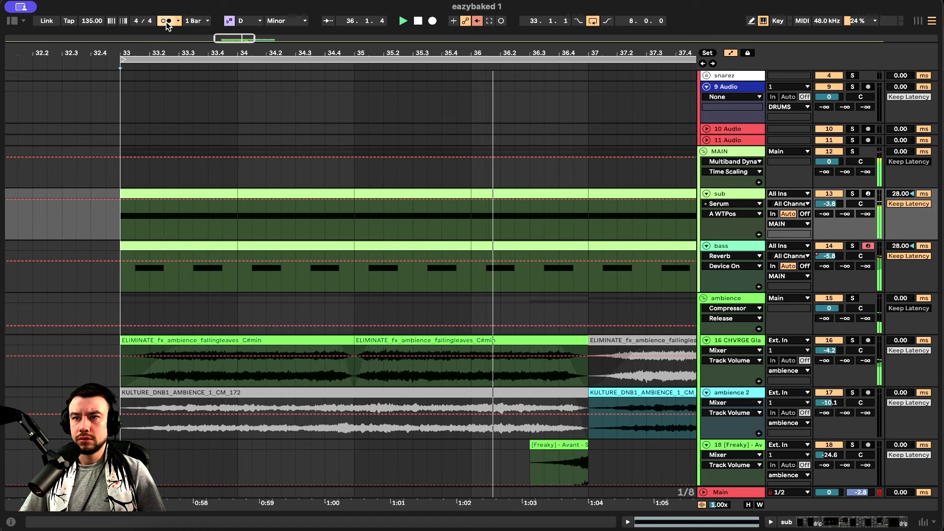
key(space)
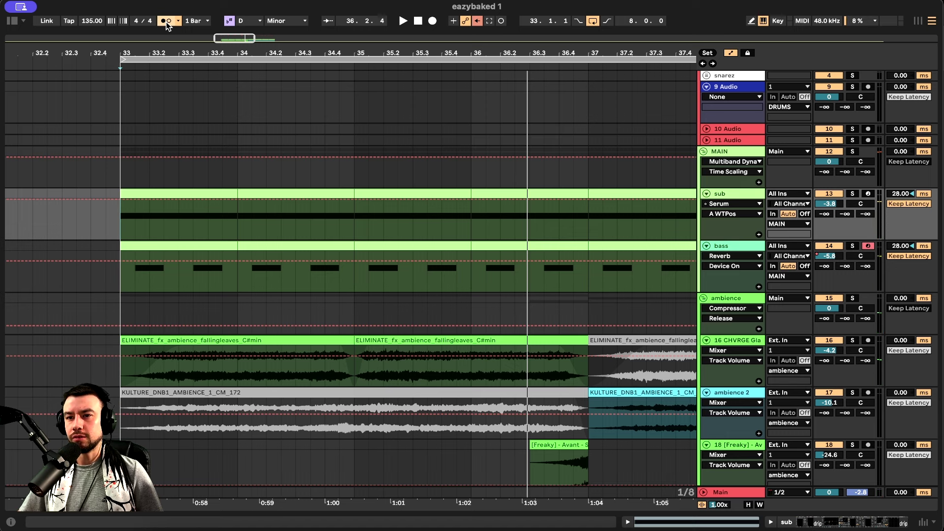
key(space)
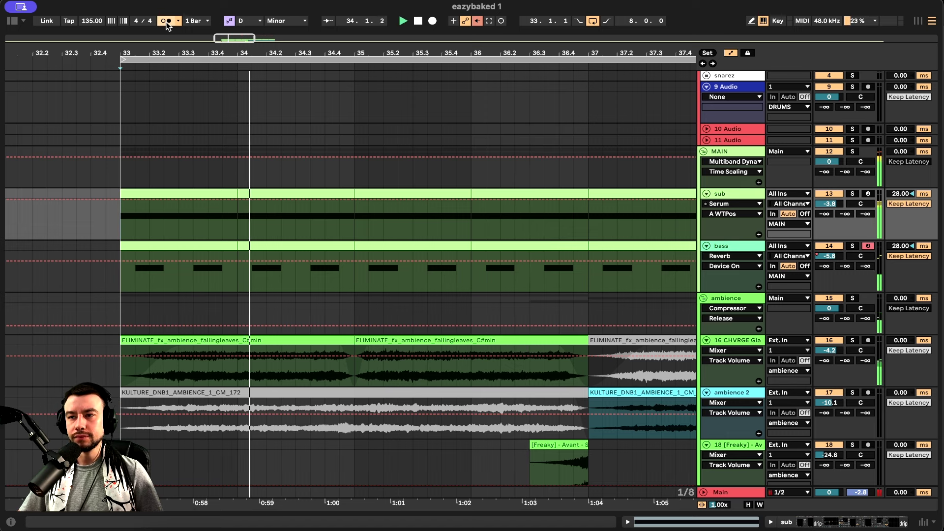
key(space)
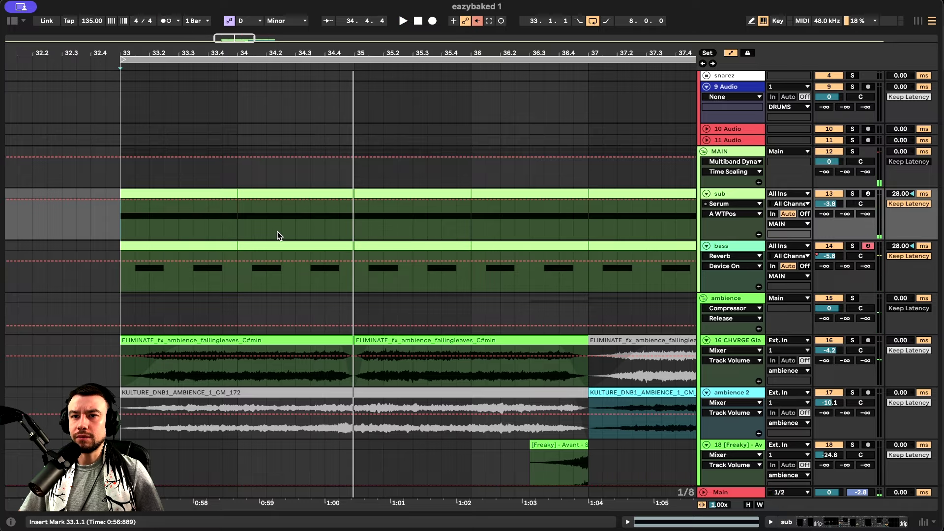
Step: Place the playback start at bar 33 on the 9 Audio track with the whole eight-bar loop in view
scroll(276, 231, down, 4)
scroll(277, 231, up, 3)
click(176, 150)
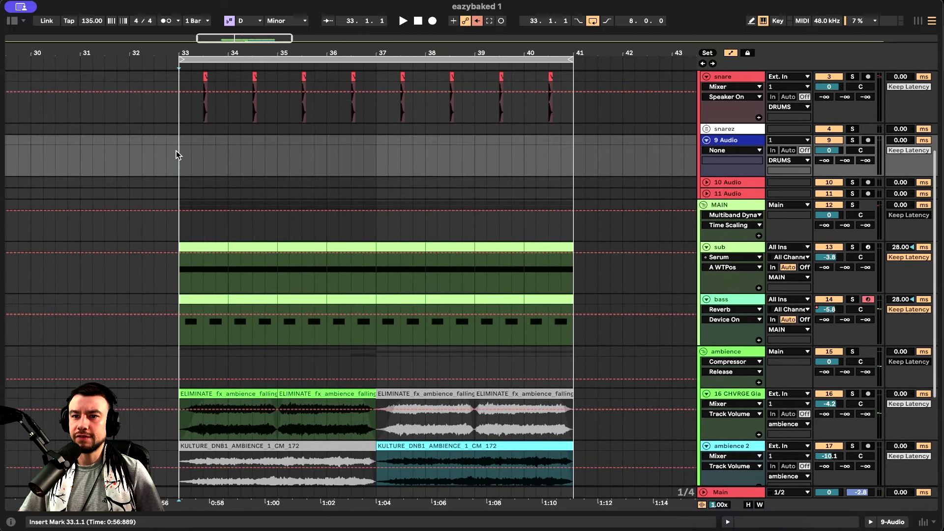
Step: Mute the ambience group and play the arrangement from bar 33 to hear the drums, sub and bass without it
scroll(176, 150, up, 2)
scroll(236, 221, down, 5)
scroll(235, 221, up, 2)
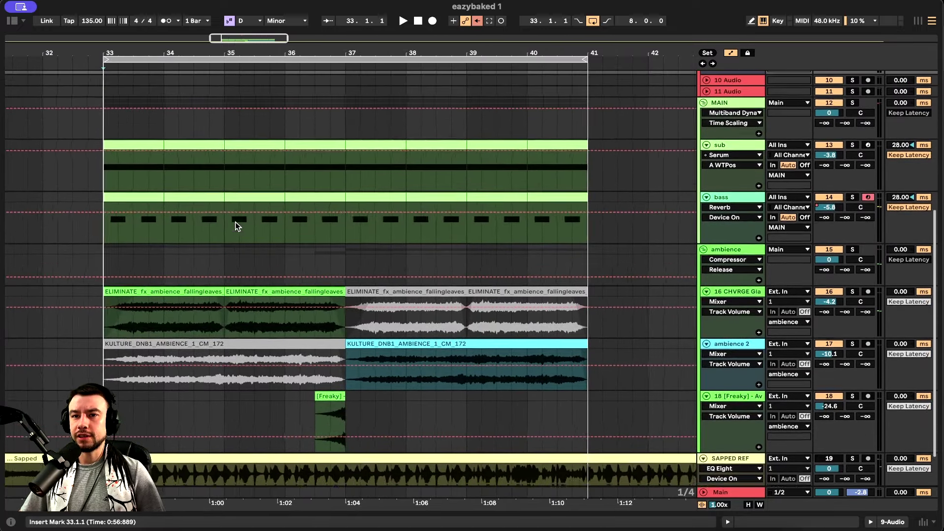
scroll(235, 221, up, 1)
scroll(165, 328, up, 2)
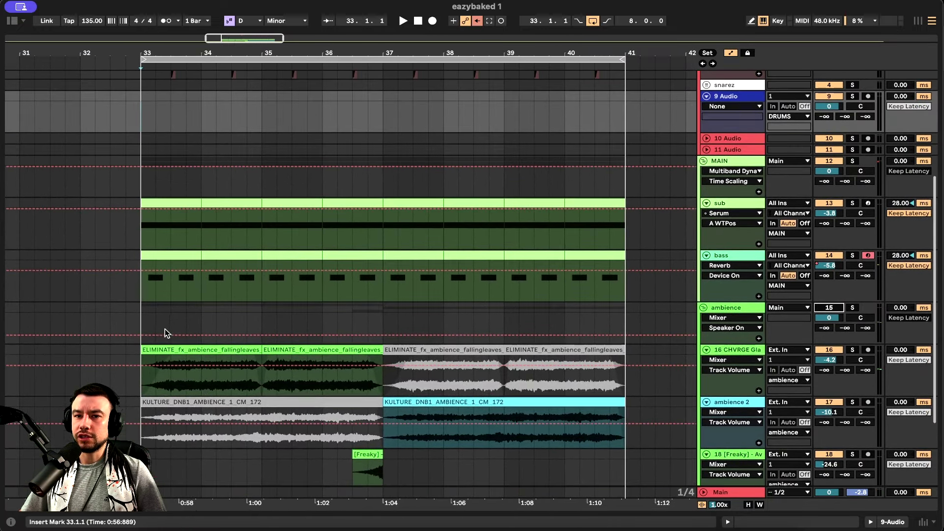
scroll(144, 143, up, 6)
scroll(146, 186, down, 1)
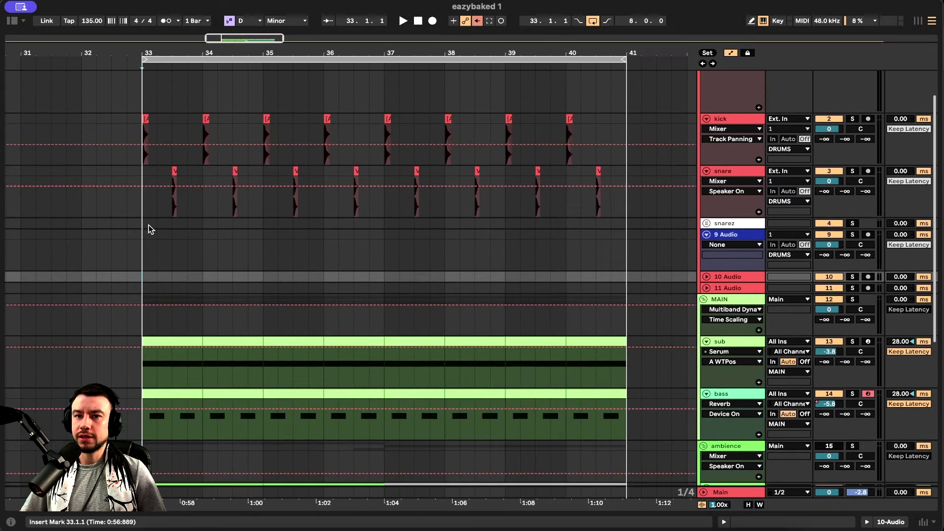
click(143, 262)
key(space)
scroll(811, 307, down, 6)
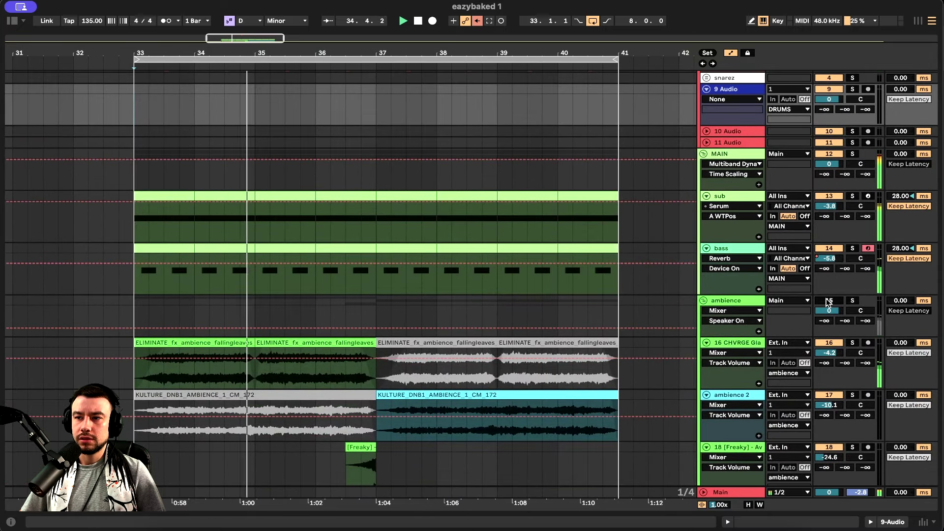
key(space)
Step: Reactivate the ambience group and play the arrangement from bar 36.3.1 to hear the transition with the ambience
click(829, 300)
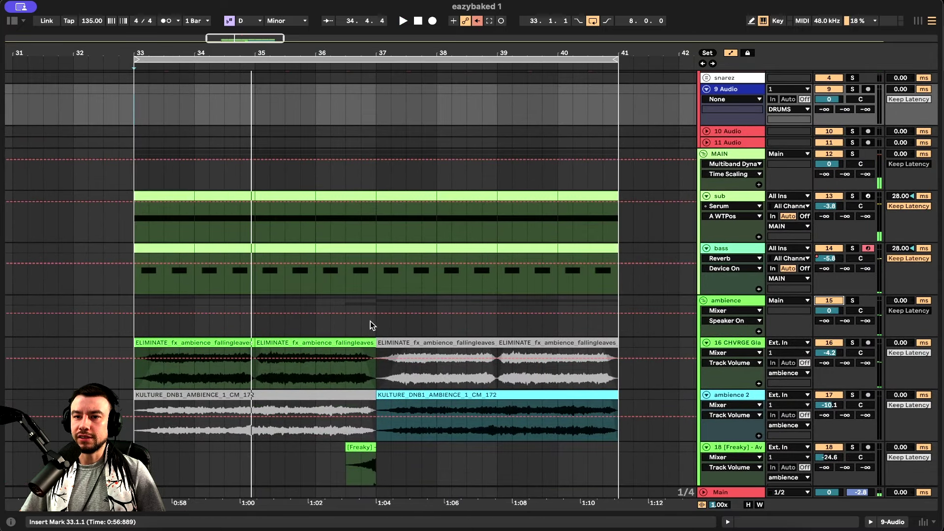
click(352, 325)
key(space)
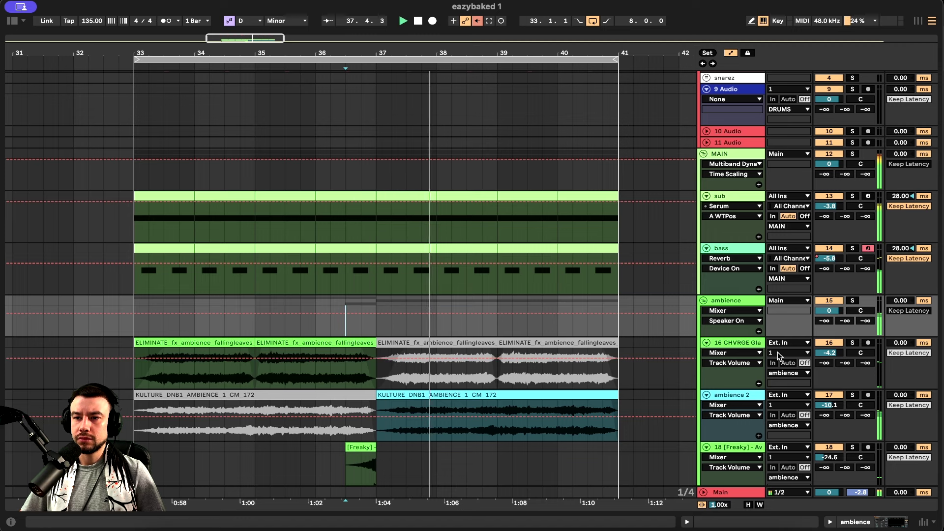
Step: Show the bass track's device chain and open the Ozone Imager at its end
double_click(726, 249)
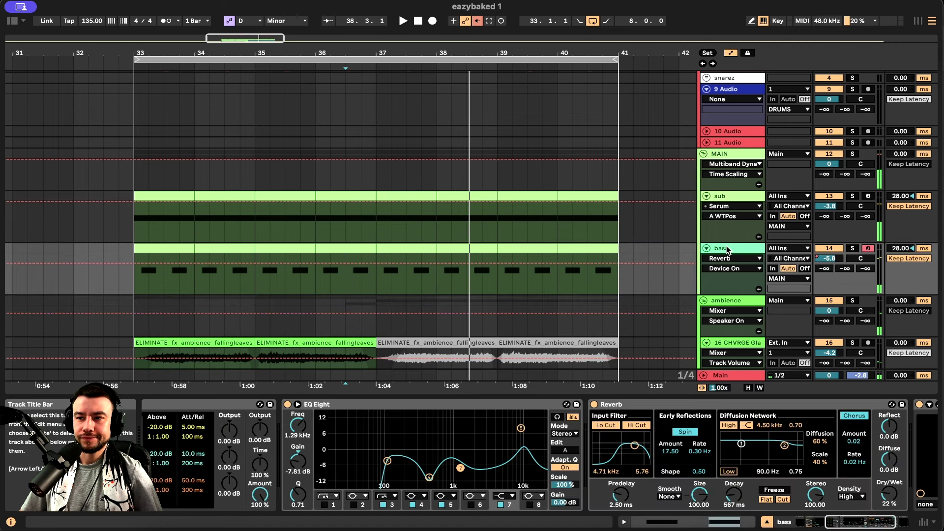
scroll(727, 403, right, 3)
click(727, 403)
key(super+a)
scroll(442, 404, right, 5)
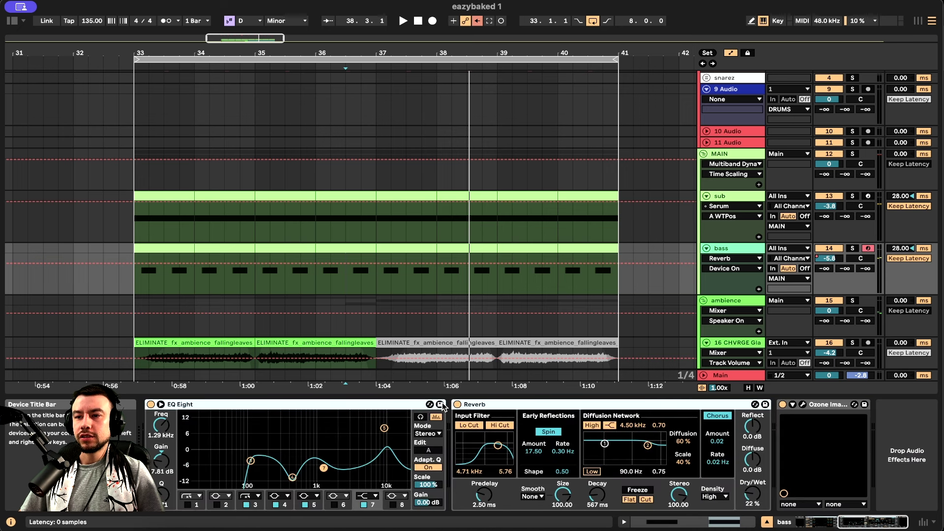
scroll(596, 440, left, 1)
scroll(596, 440, right, 1)
click(811, 405)
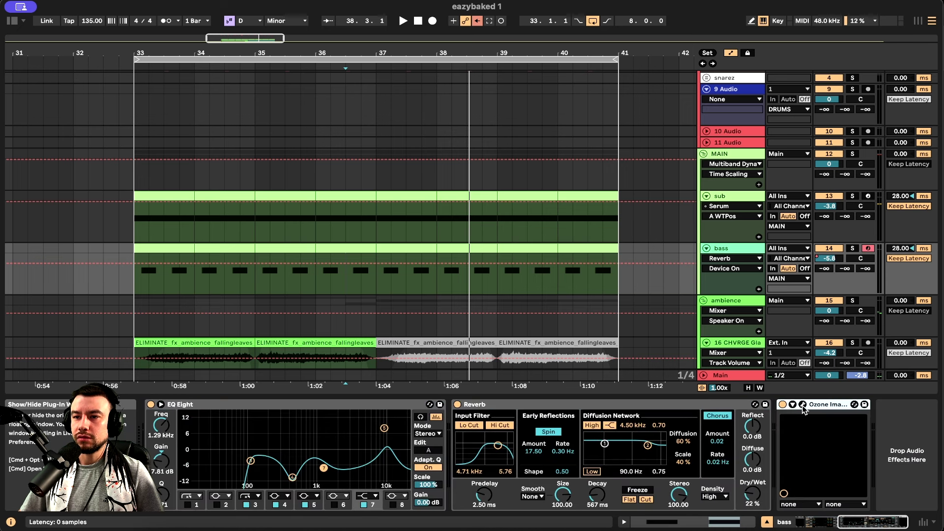
click(803, 404)
Step: Solo the bass track, play it to check its stereo spread in the Ozone Imager's polar sample view, and close the Imager
click(852, 248)
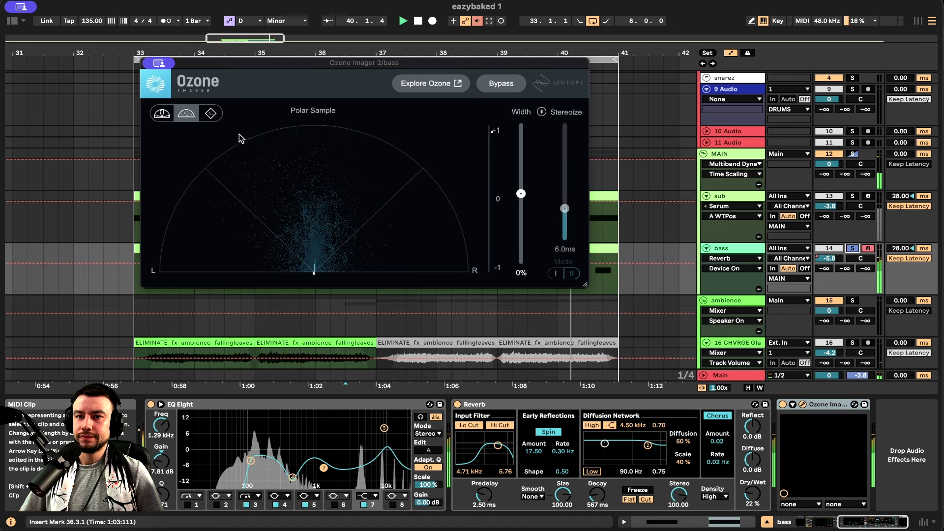
key(space)
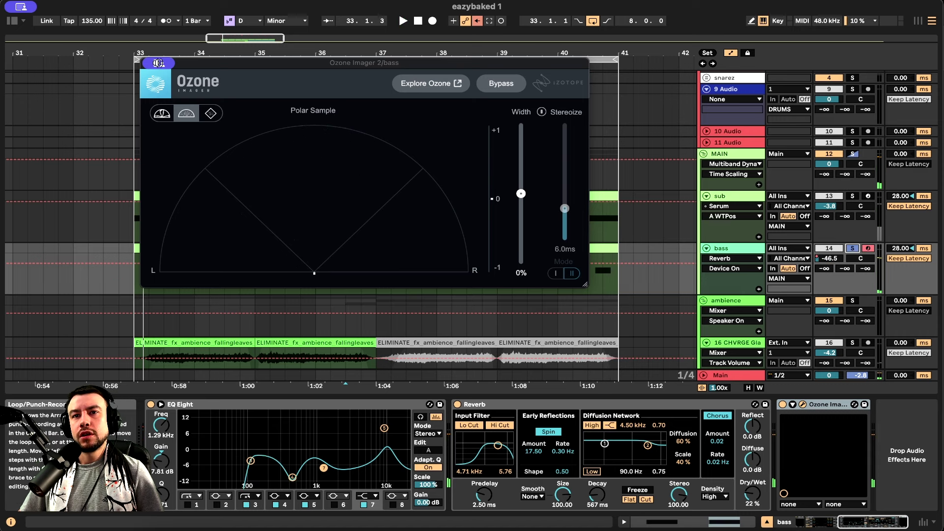
key(space)
key(space)
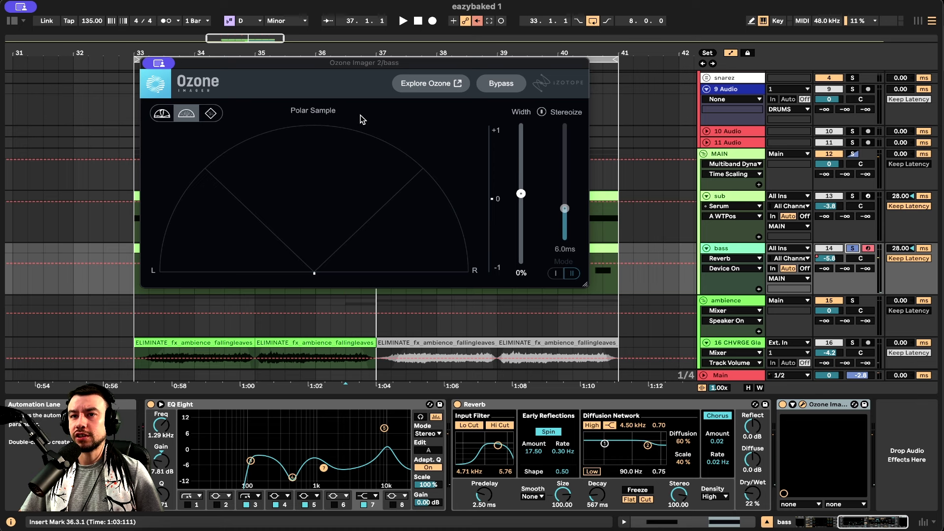
click(157, 64)
click(179, 84)
Step: Open the Serum instrument at the start of the bass chain on its effects page
scroll(551, 423, left, 10)
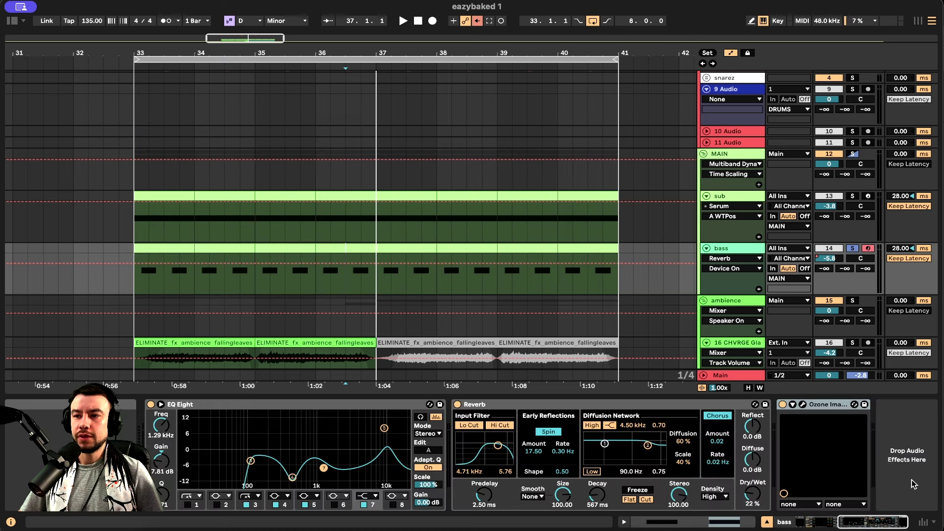
click(426, 408)
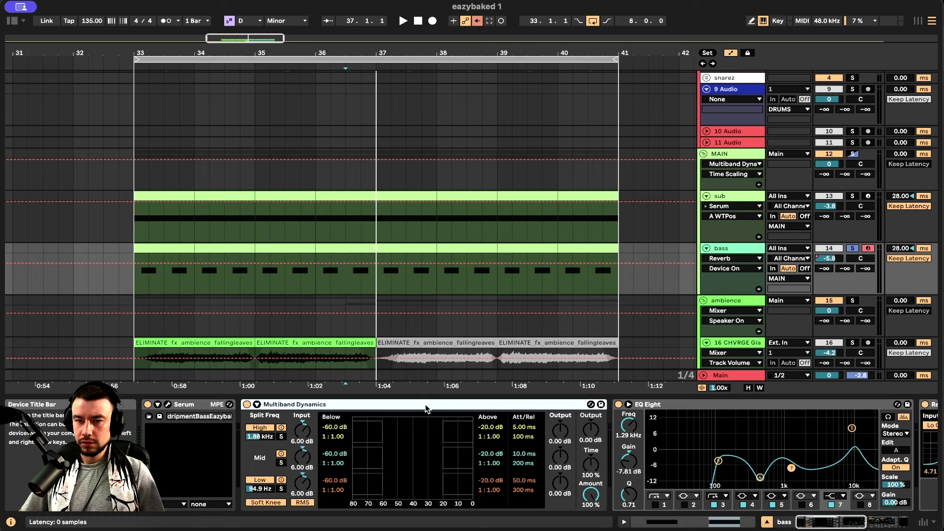
click(203, 405)
click(168, 404)
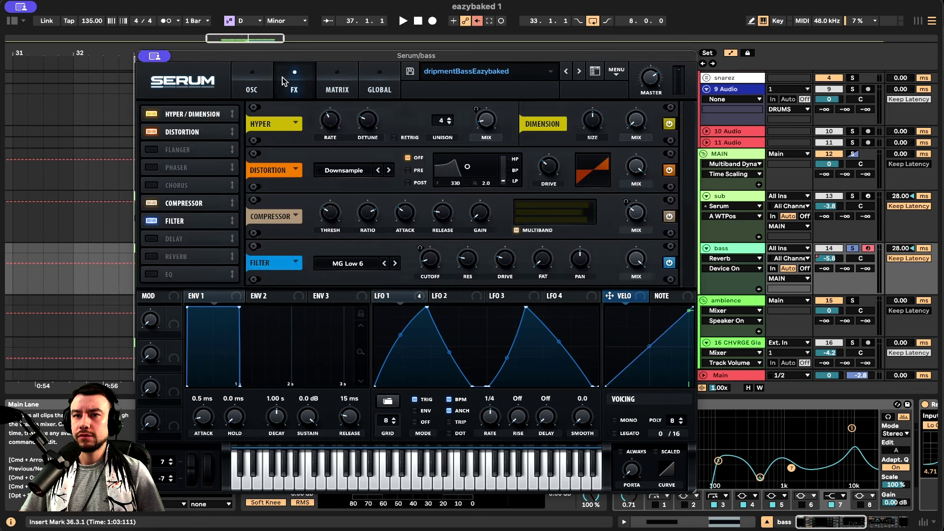
click(294, 86)
Step: Move Serum's compressor and filter effects directly below the distortion and switch off all the active effects
drag(190, 196, 190, 155)
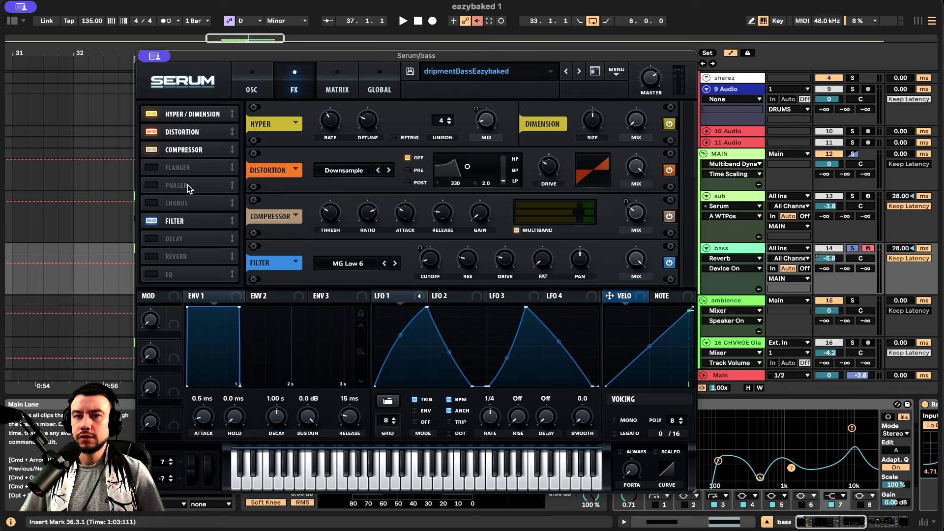
drag(185, 214, 169, 172)
click(152, 168)
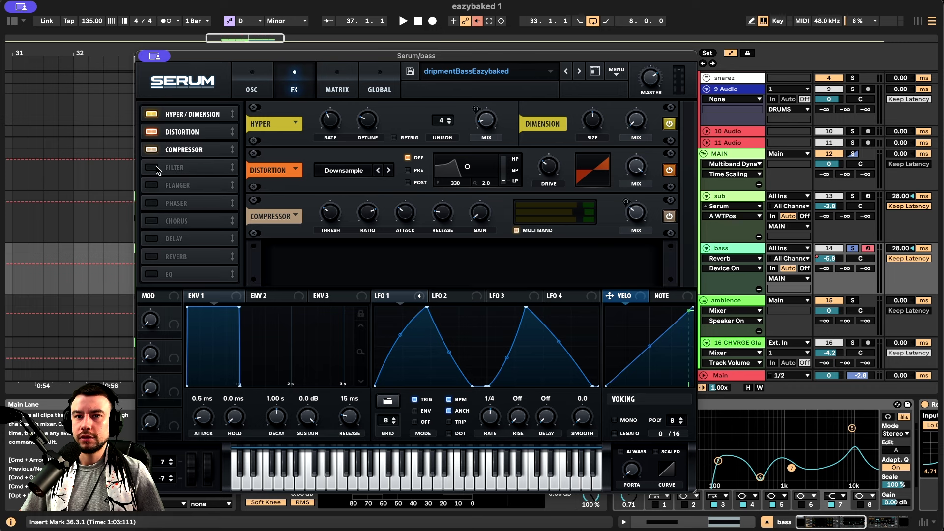
click(152, 152)
Step: Switch off Serum's MG Low 12 filter in the oscillator view, toggling oscillator B off and on again
click(251, 87)
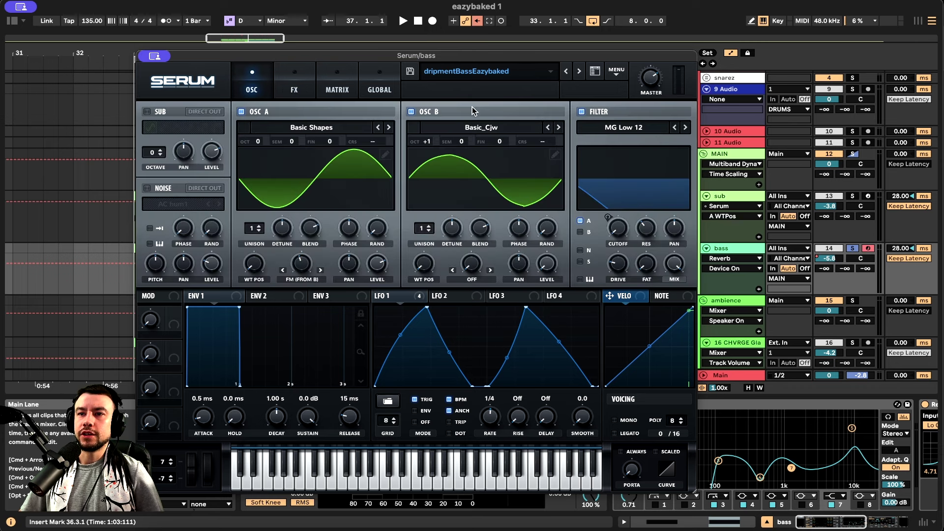
click(582, 112)
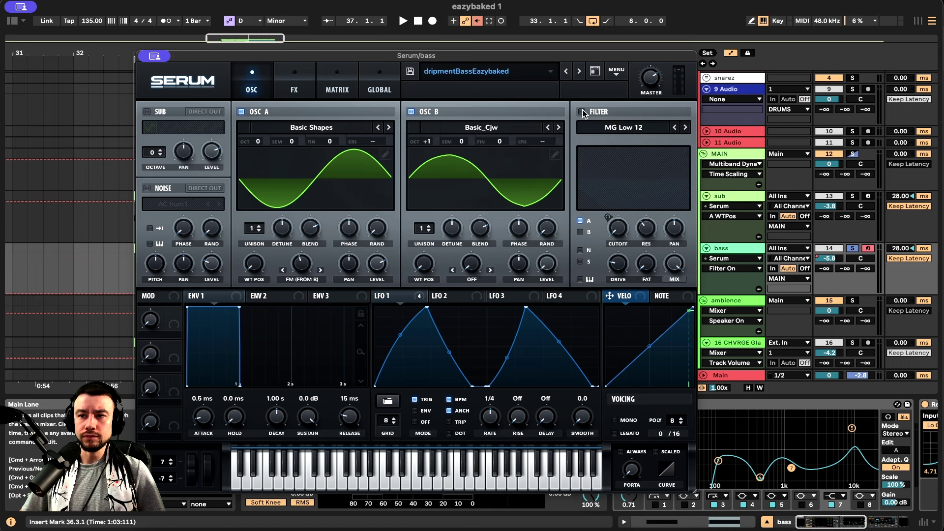
click(412, 112)
click(410, 112)
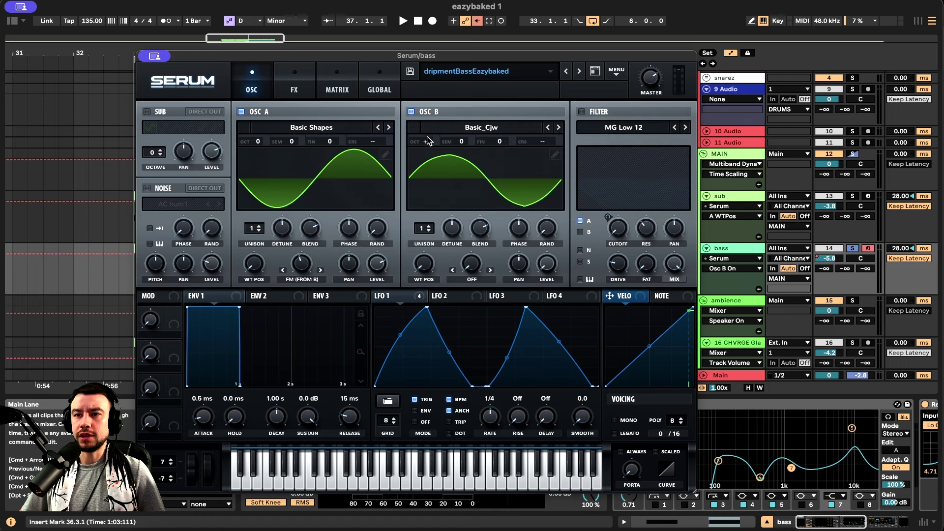
Step: Show where oscillator B's Basic_Cjw wavetable sits in the Analog category, keeping the current selection
click(442, 130)
mouse_move(478, 160)
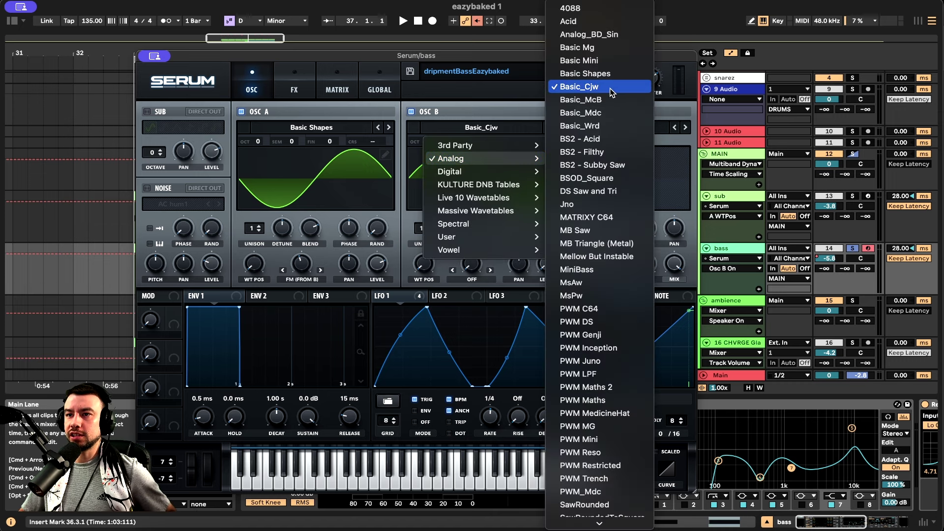
click(488, 57)
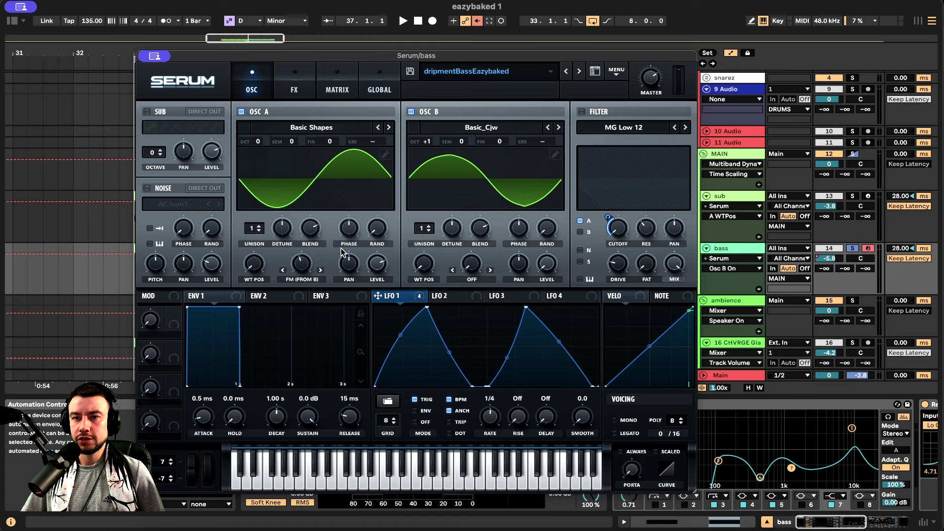
Step: Point out oscillator A's FM (from B) warp, switch off oscillator B and play the bass briefly with oscillator A alone
click(302, 279)
click(305, 270)
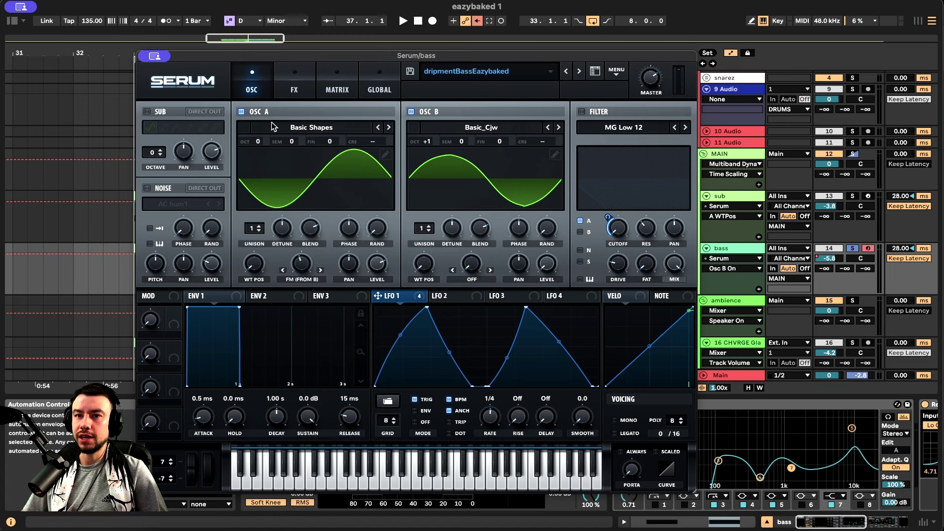
click(305, 263)
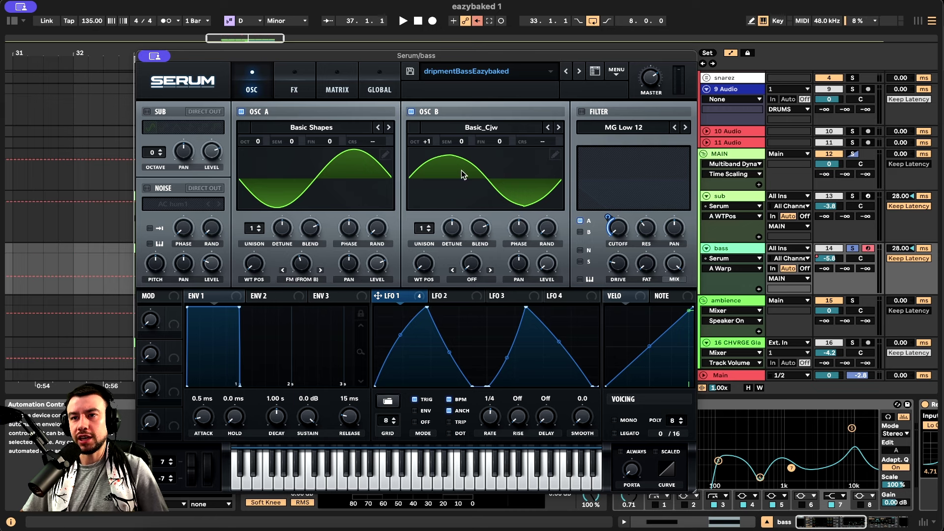
click(411, 112)
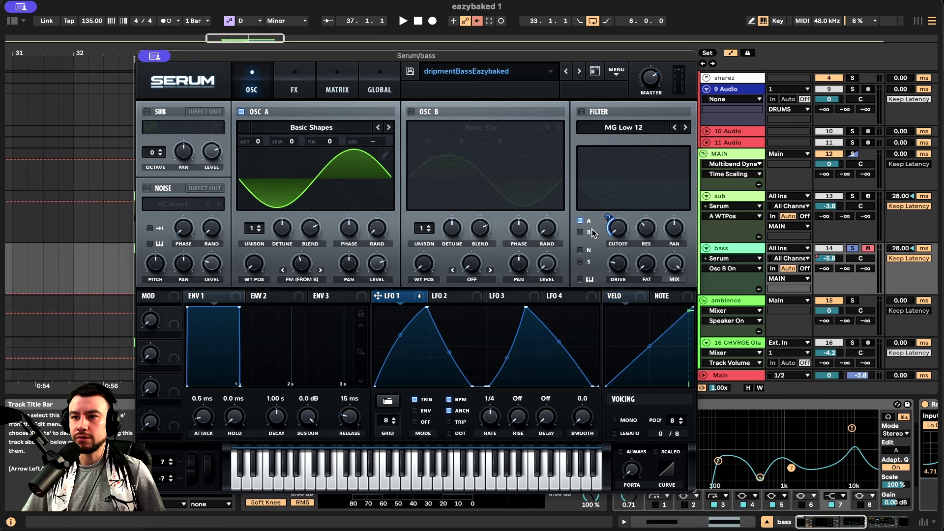
key(space)
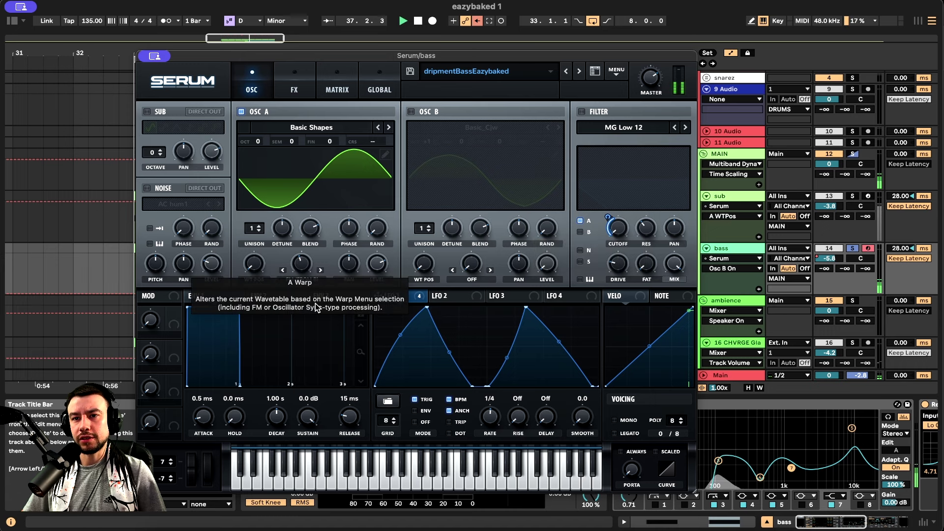
key(space)
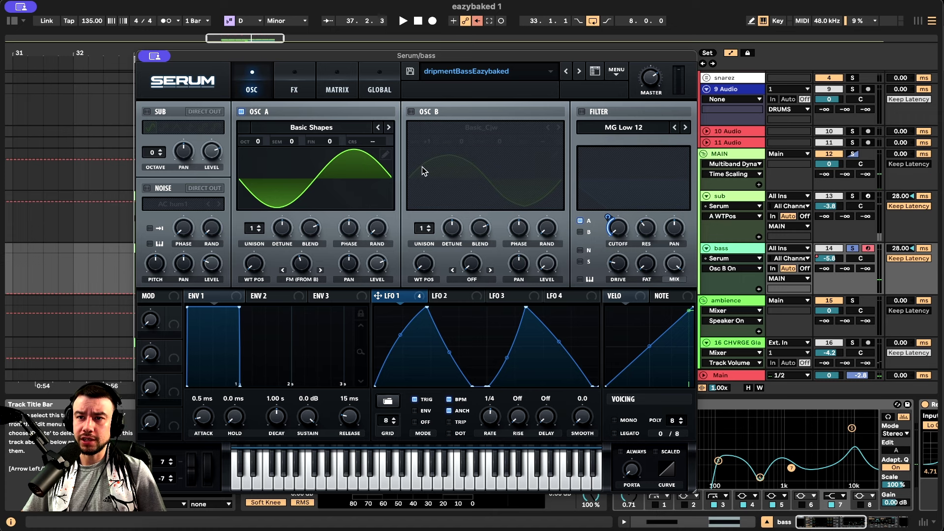
Step: Switch oscillator B back on and play the bass while raising oscillator A's FM (from B) warp from 0%
click(411, 112)
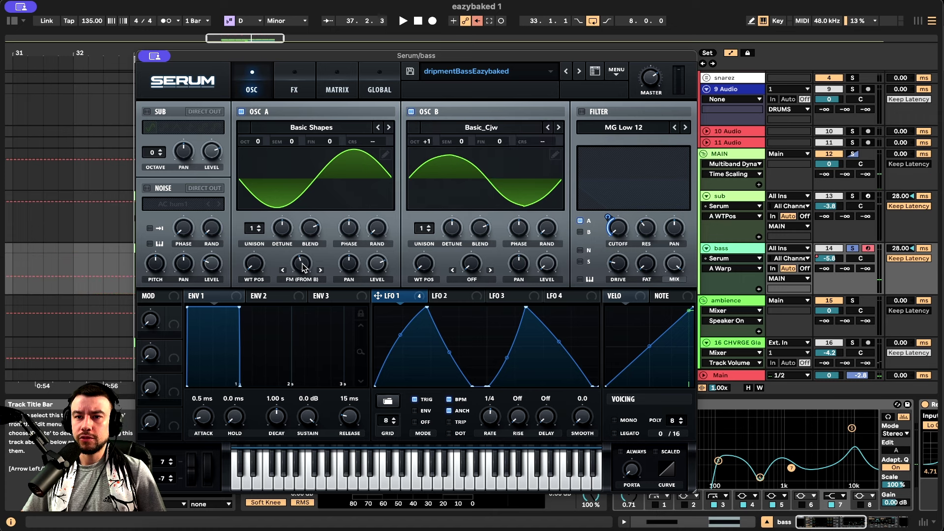
key(space)
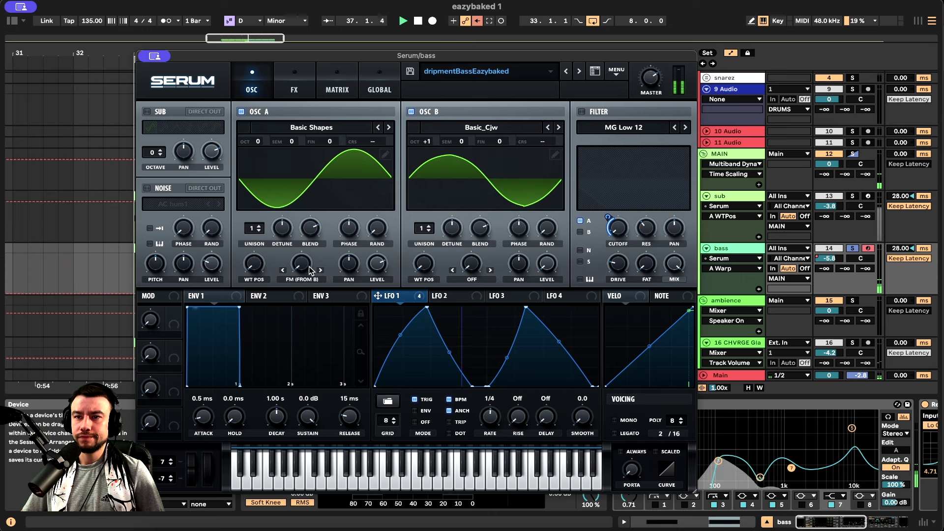
key(space)
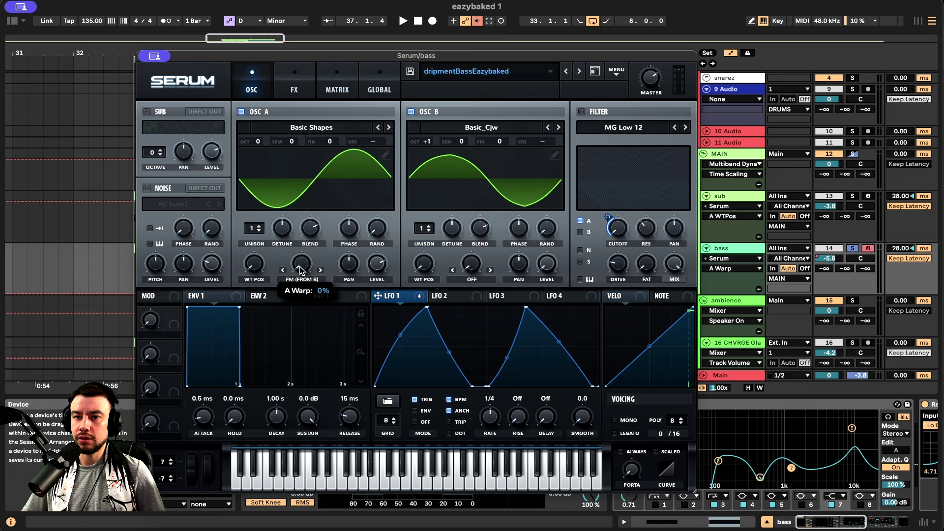
key(space)
drag(301, 270, 309, 225)
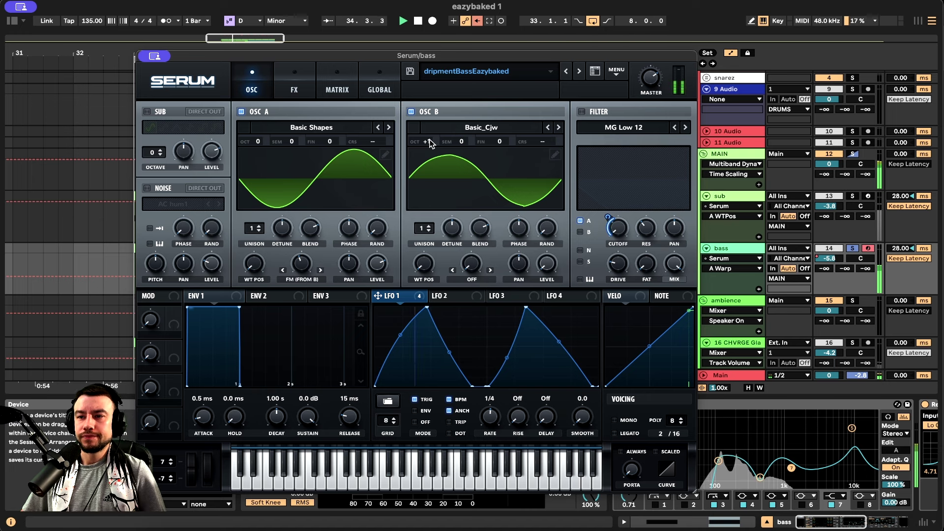
Step: Try oscillator B's octave at 0 during playback, return it to +1 and stop playback
drag(428, 141, 429, 155)
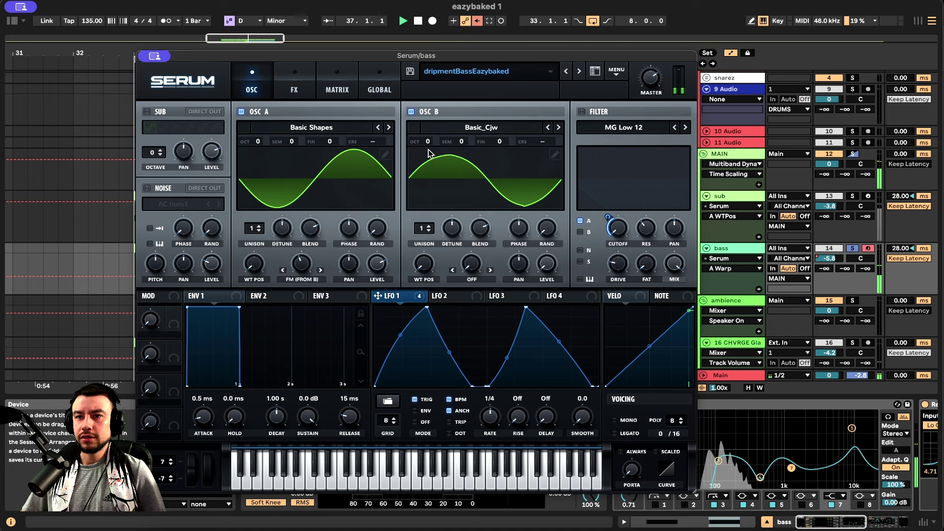
drag(429, 140, 428, 124)
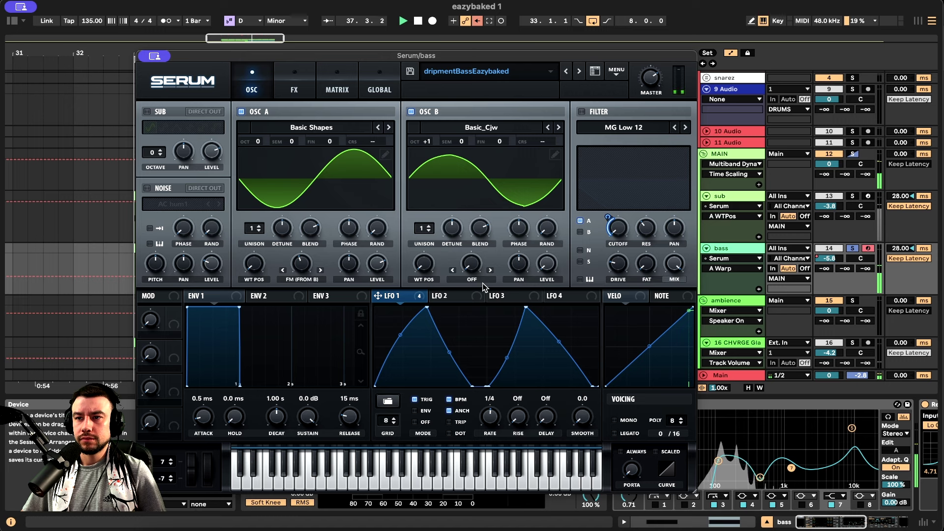
key(space)
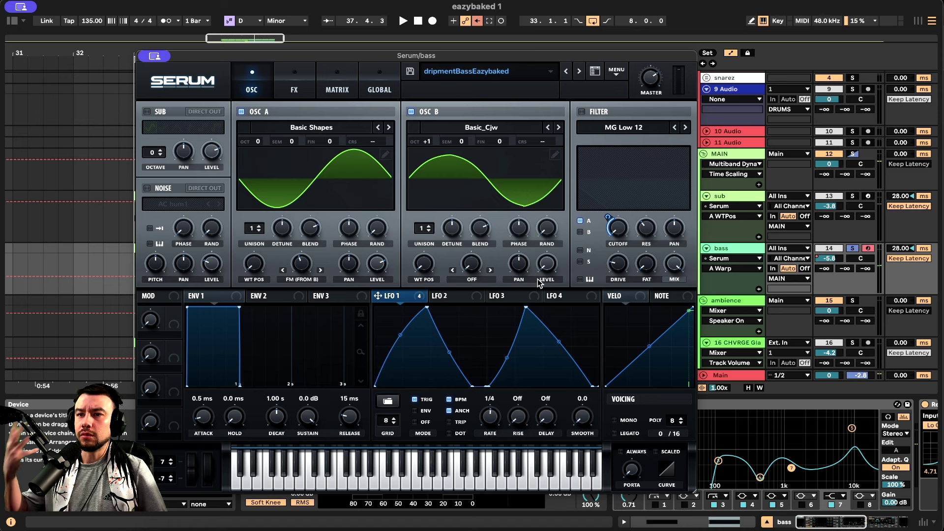
Step: Switch on the main MG Low 12 filter for oscillator A and play the bass through it
click(293, 81)
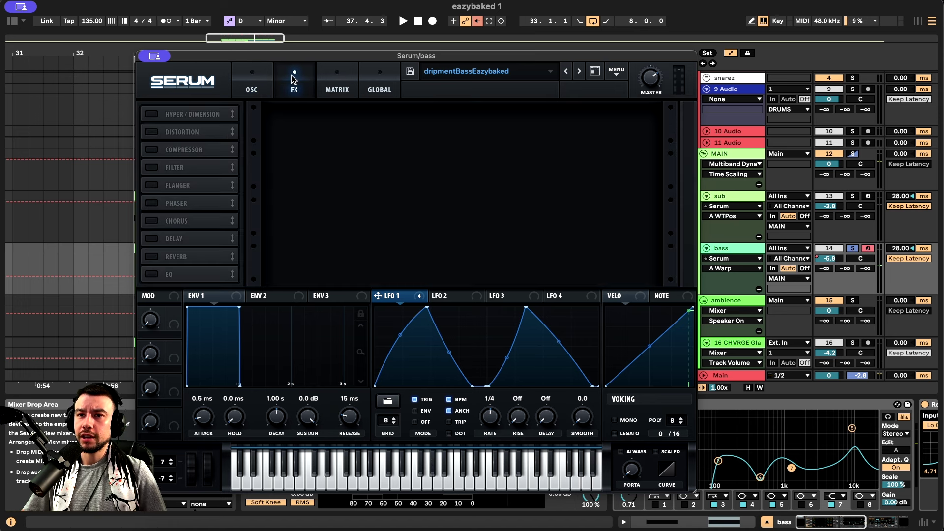
click(252, 78)
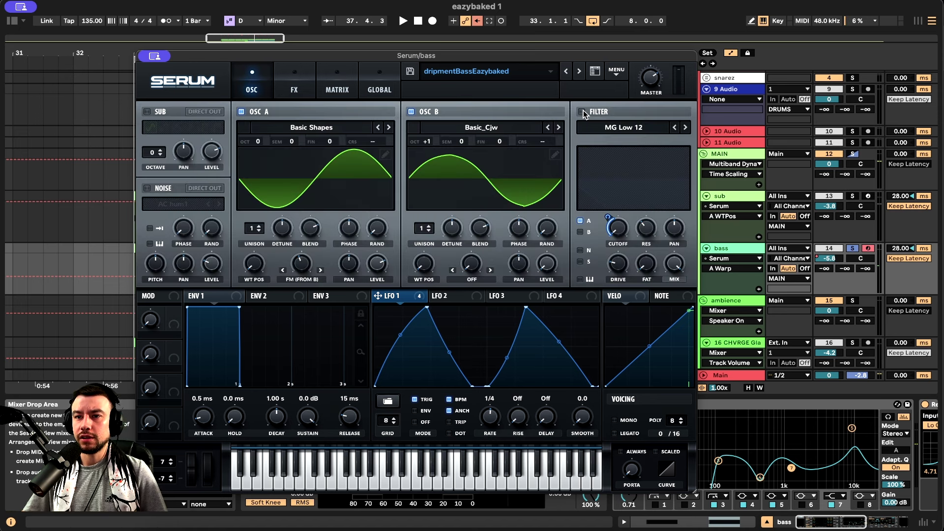
click(582, 113)
key(space)
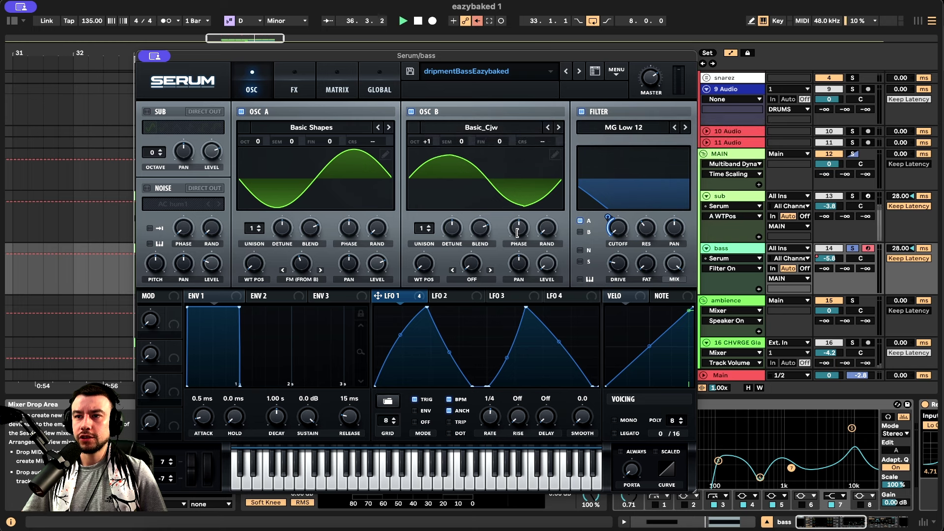
key(space)
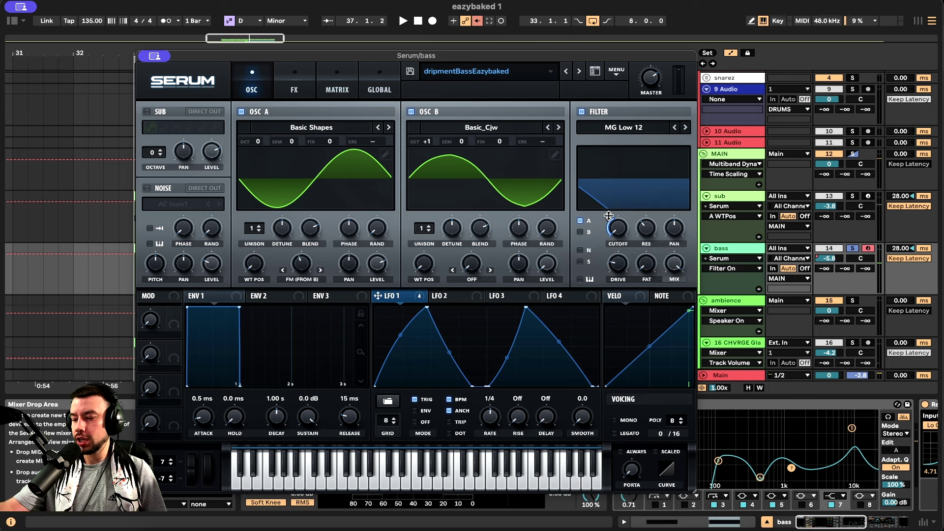
key(space)
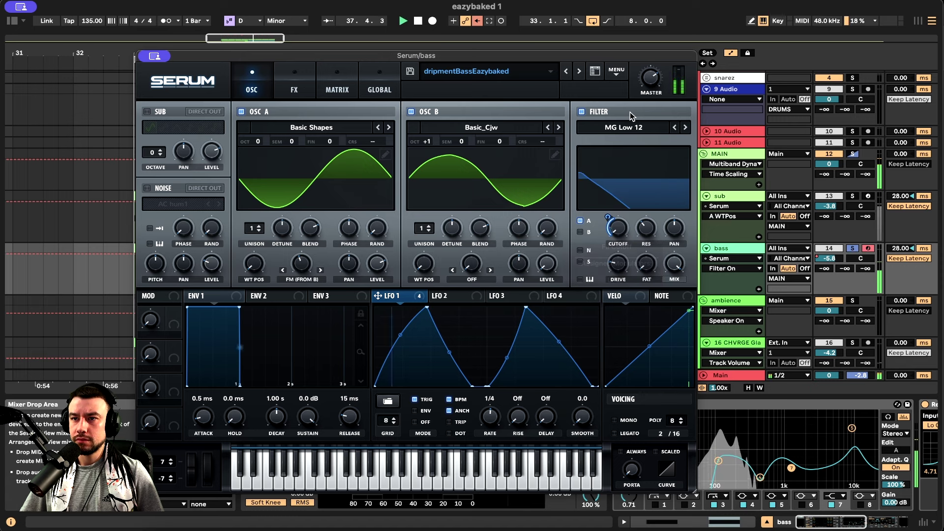
key(space)
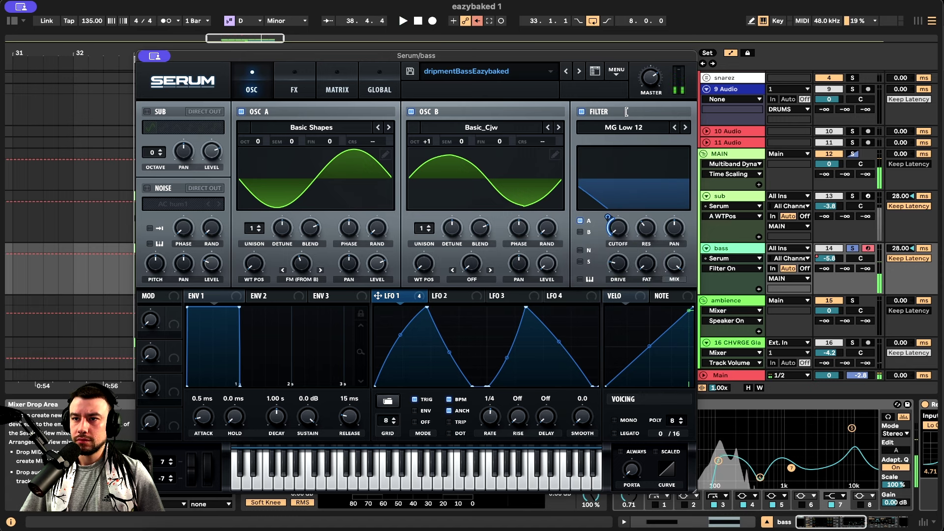
Step: Bypass the MG Low 12 filter, play the bass unfiltered, and switch the filter back on to compare
click(581, 112)
key(space)
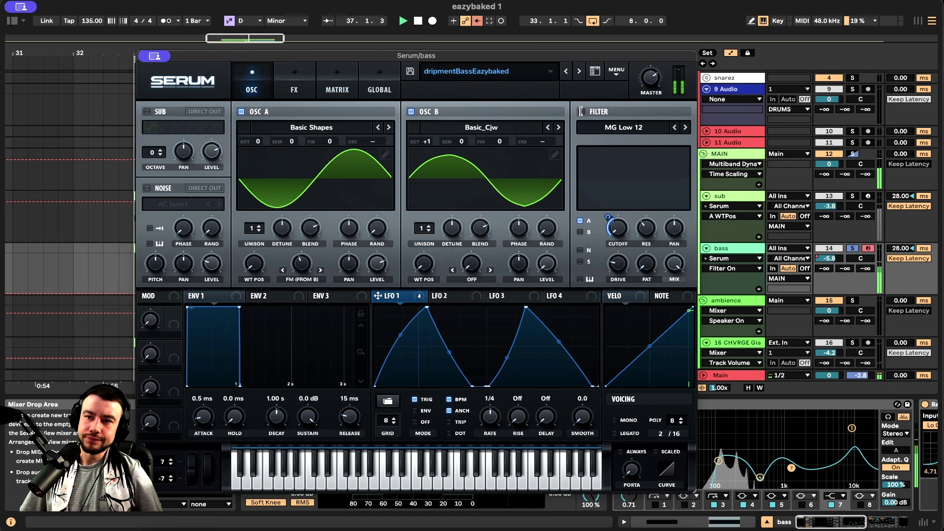
key(space)
click(581, 111)
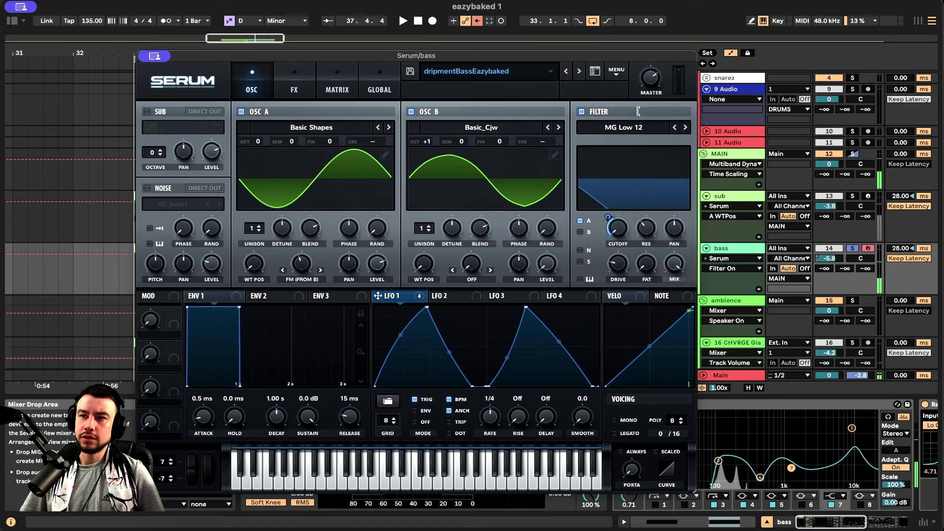
key(space)
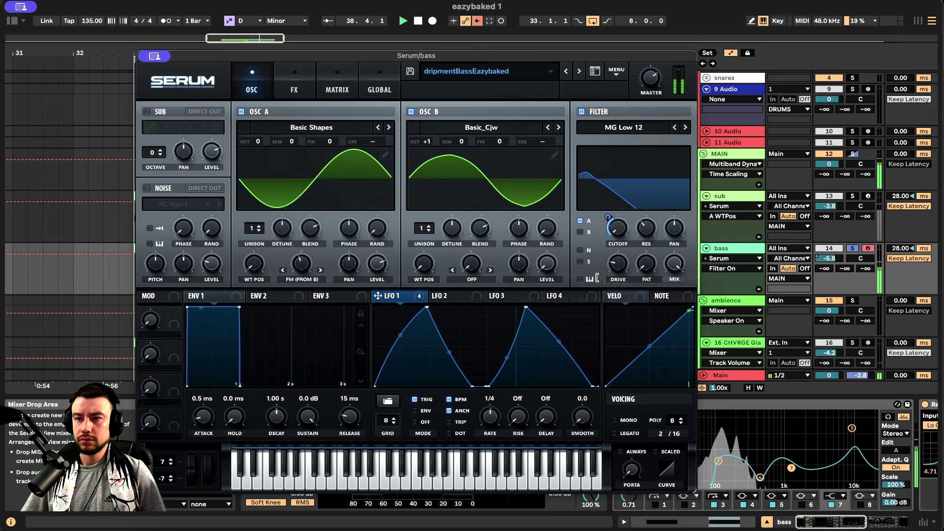
key(space)
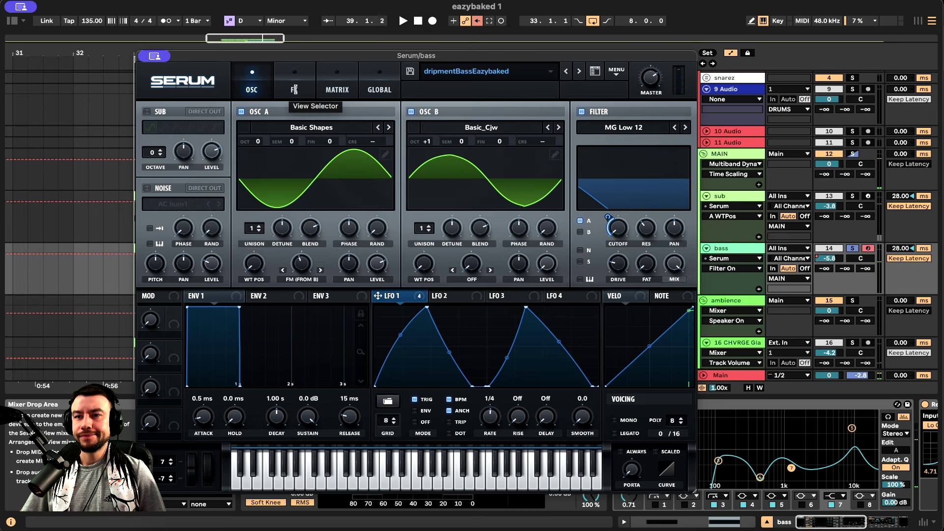
Step: Enable the Downsample distortion in the effects rack and play the bass through it
click(294, 90)
click(151, 131)
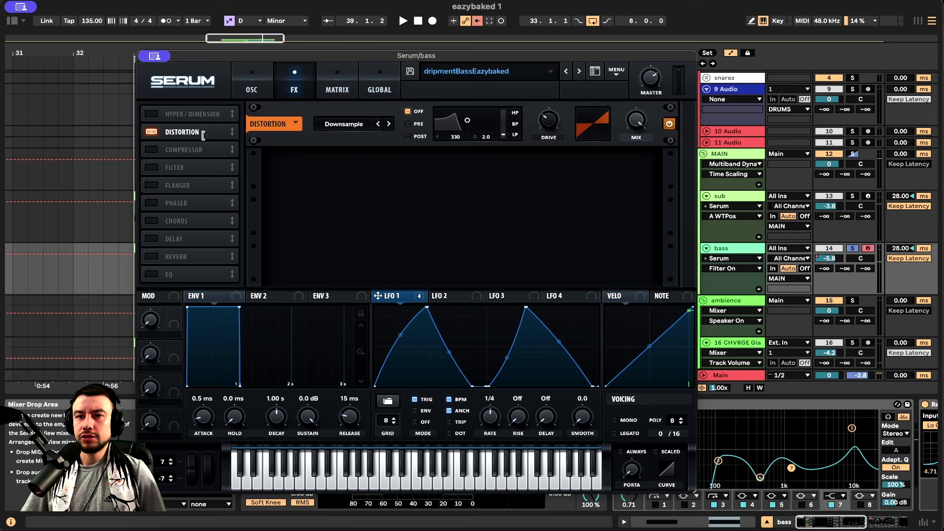
key(space)
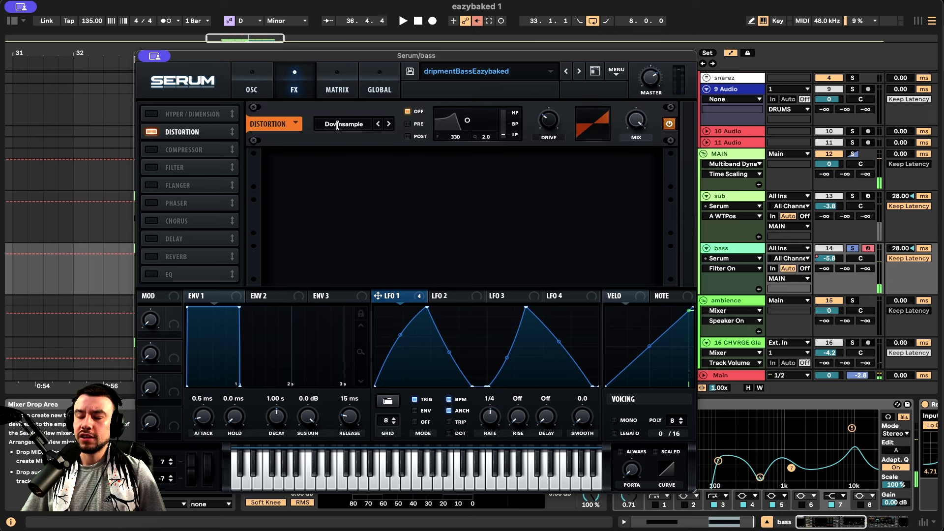
Step: Audition distortion types including Tube, SoftClip and Zero-Square on the bass, return to Downsample, and point out the drive amount
click(338, 126)
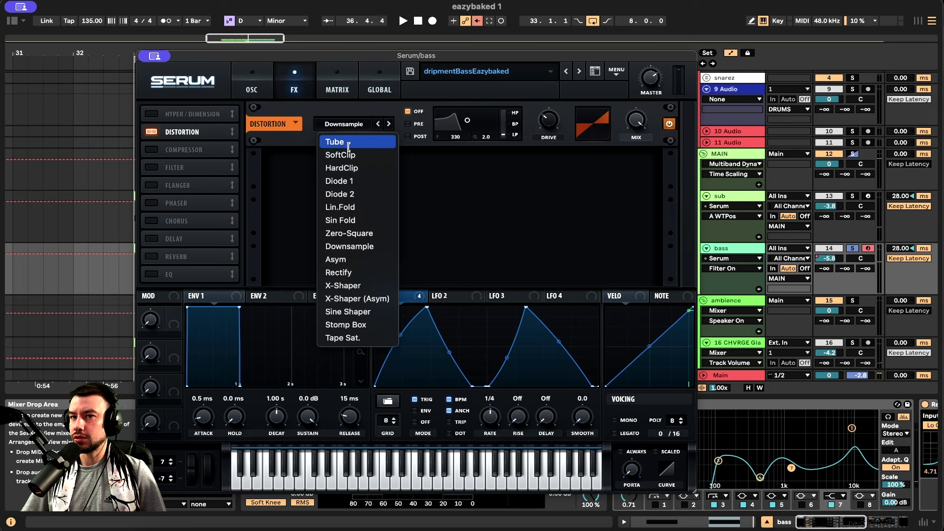
click(349, 143)
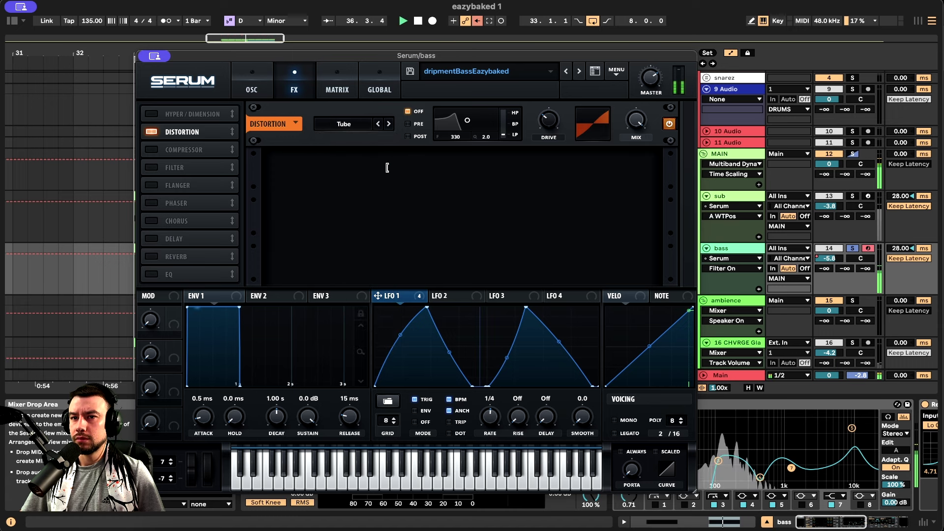
click(388, 123)
key(space)
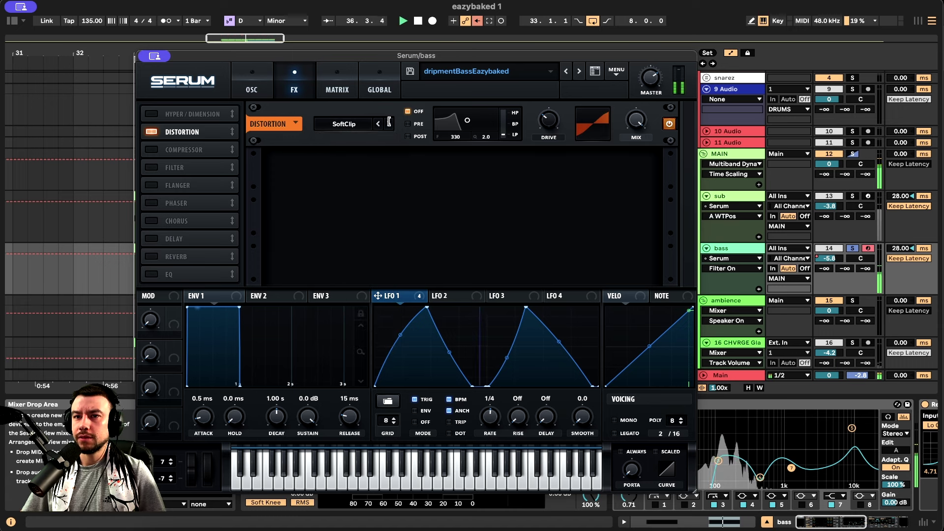
click(378, 123)
click(378, 123)
click(378, 124)
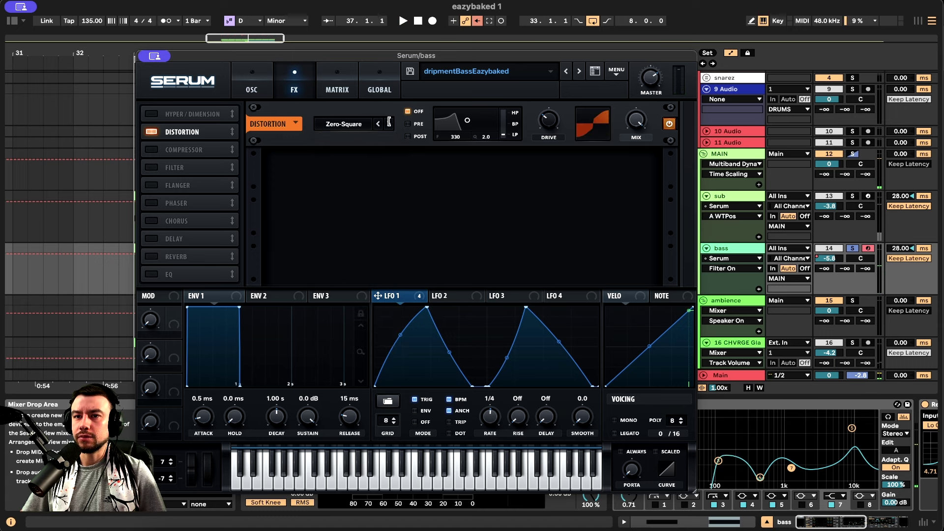
click(378, 123)
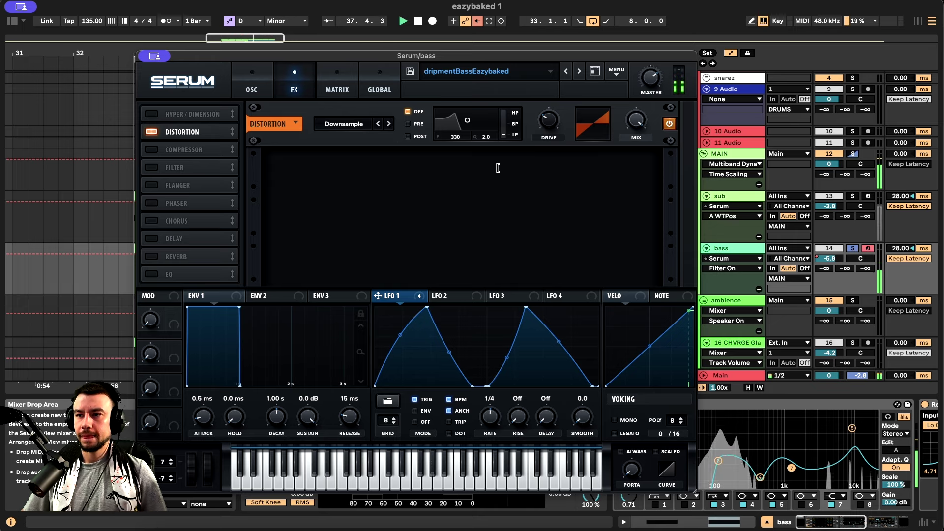
click(552, 118)
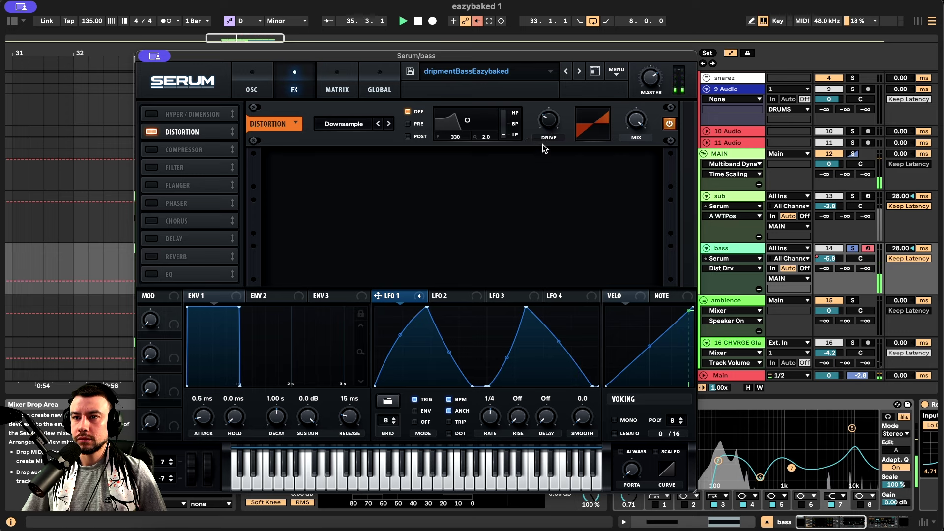
key(space)
Step: Enable the multiband compressor effect and vary its threshold during playback, bringing it back to about -9.6 dB
click(153, 149)
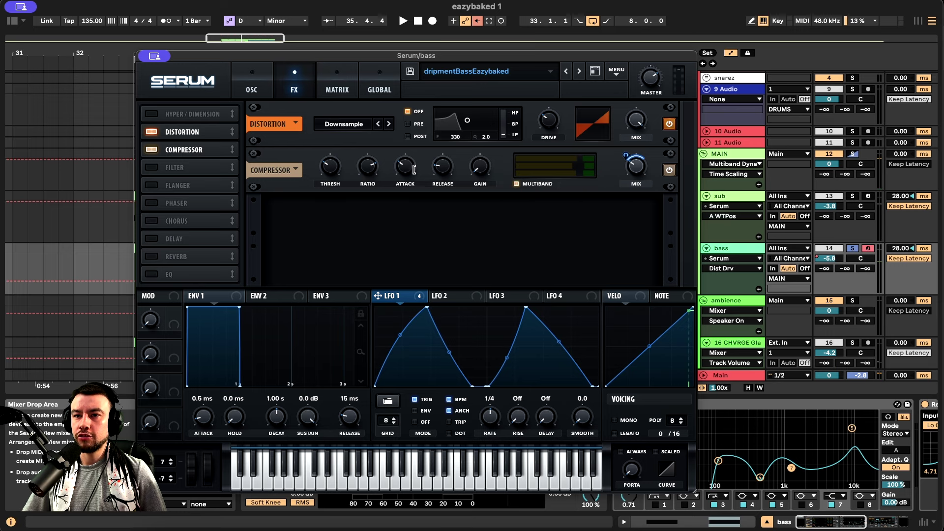
click(335, 166)
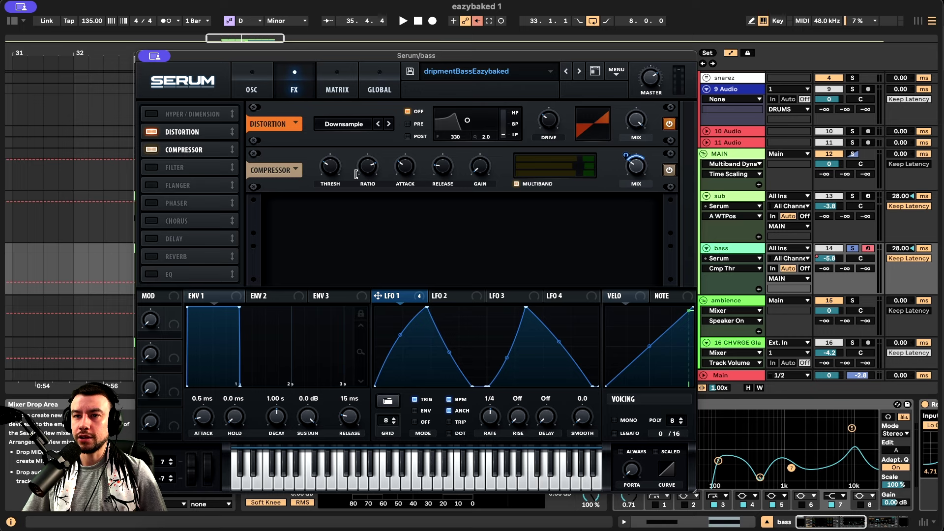
mouse_move(329, 167)
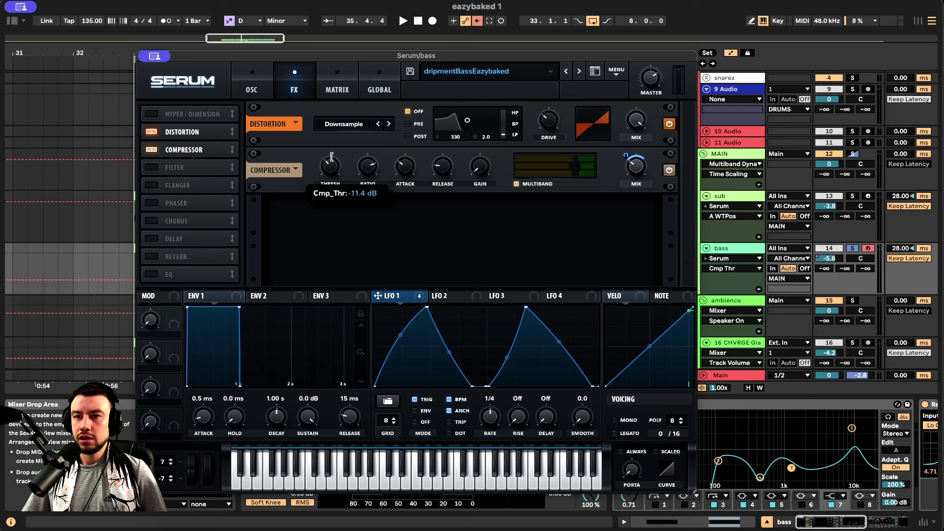
drag(332, 157, 333, 147)
key(space)
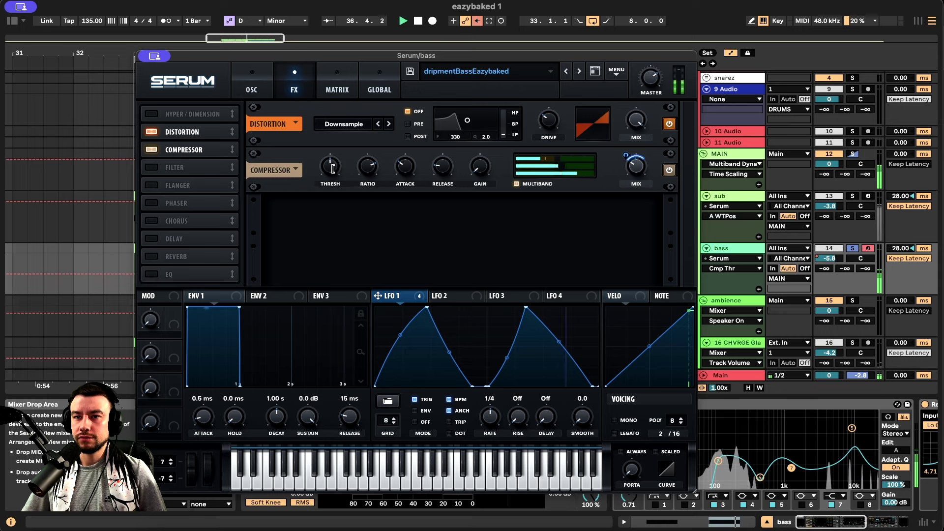
drag(332, 164, 328, 180)
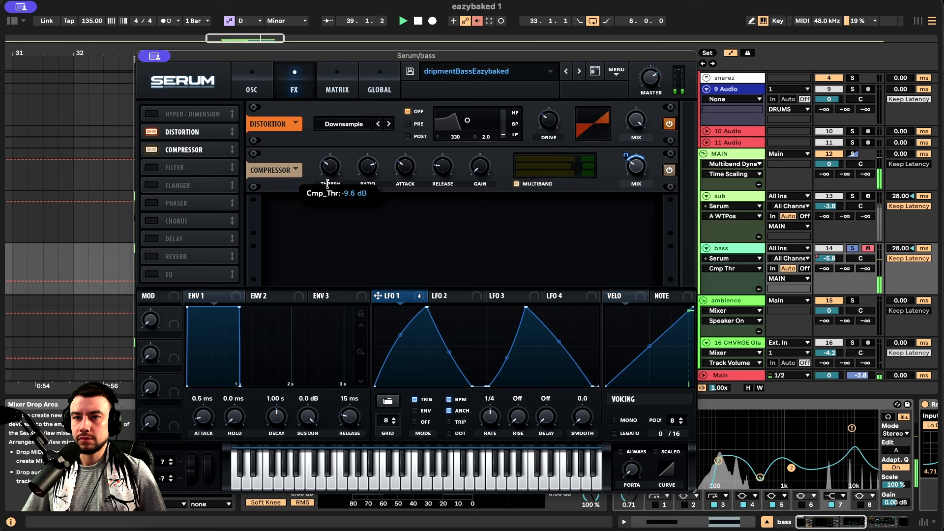
key(space)
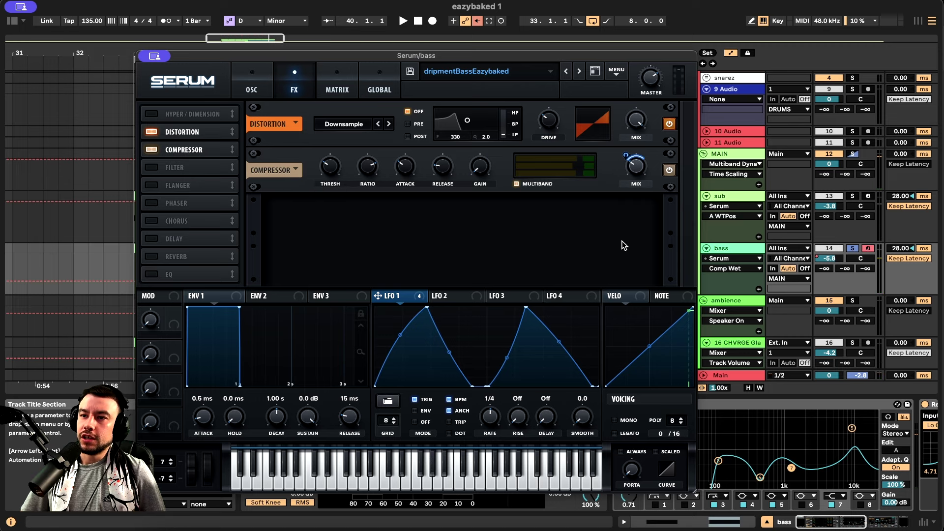
Step: Point out the compressor's modulated mix, play the bass, and enable the MG Low 6 filter effect during playback
mouse_move(637, 171)
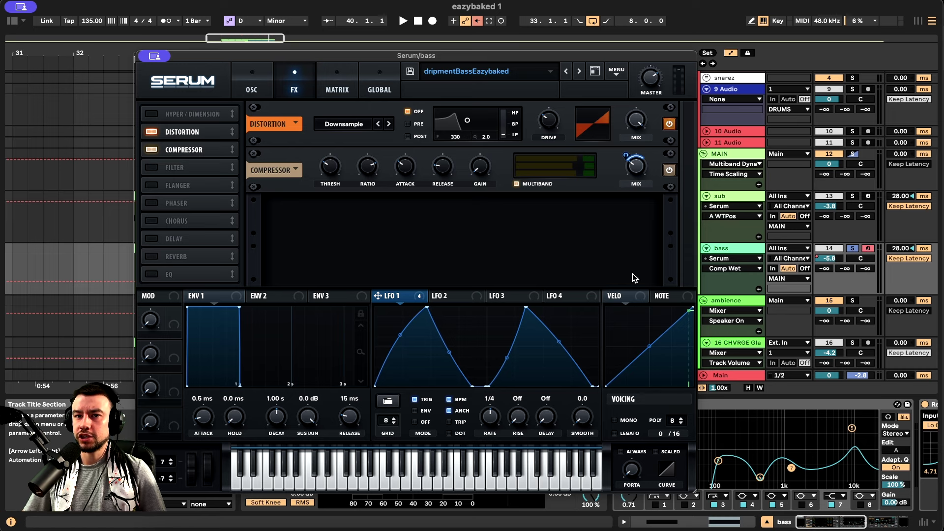
key(space)
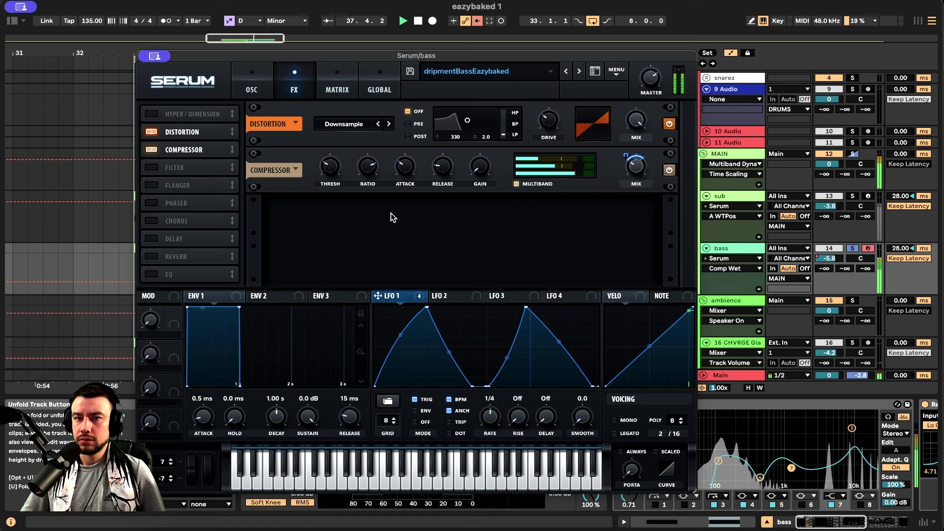
click(153, 167)
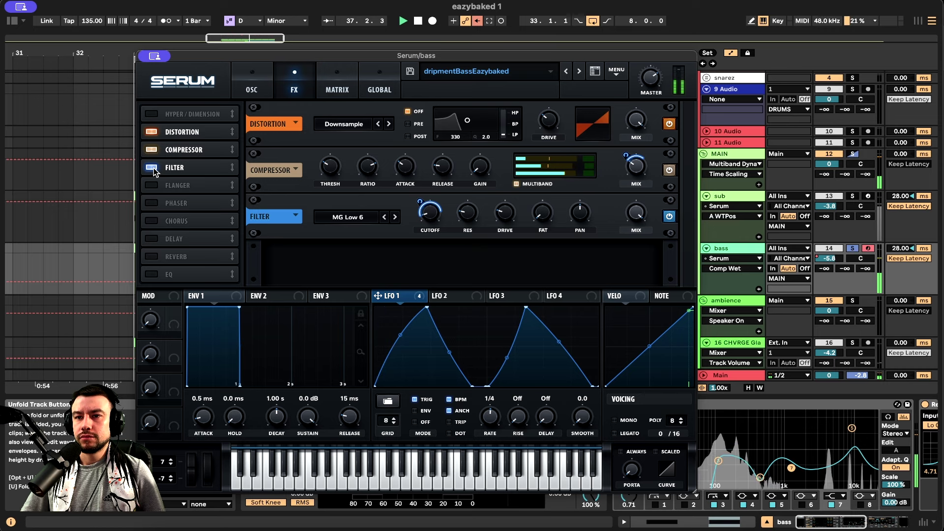
key(space)
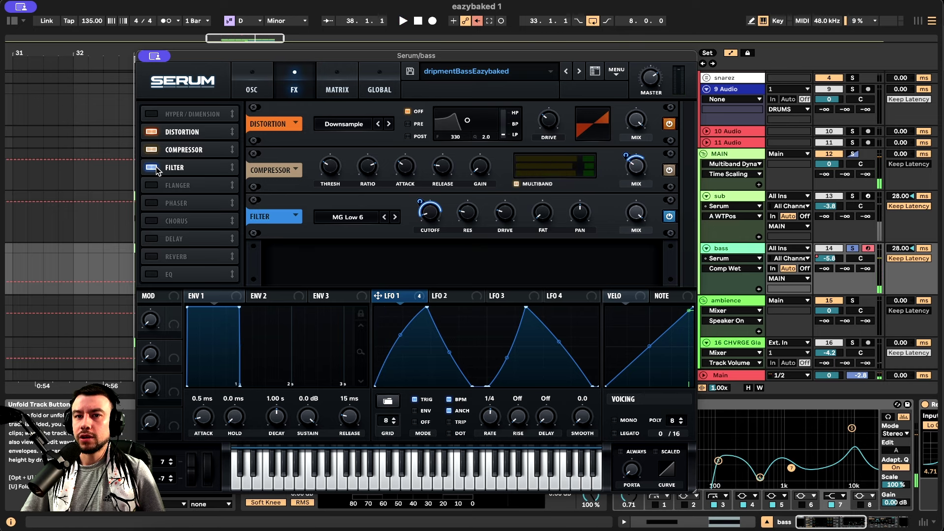
Step: Switch off the filter effect, play the bass without it, and switch it back on
click(152, 167)
key(space)
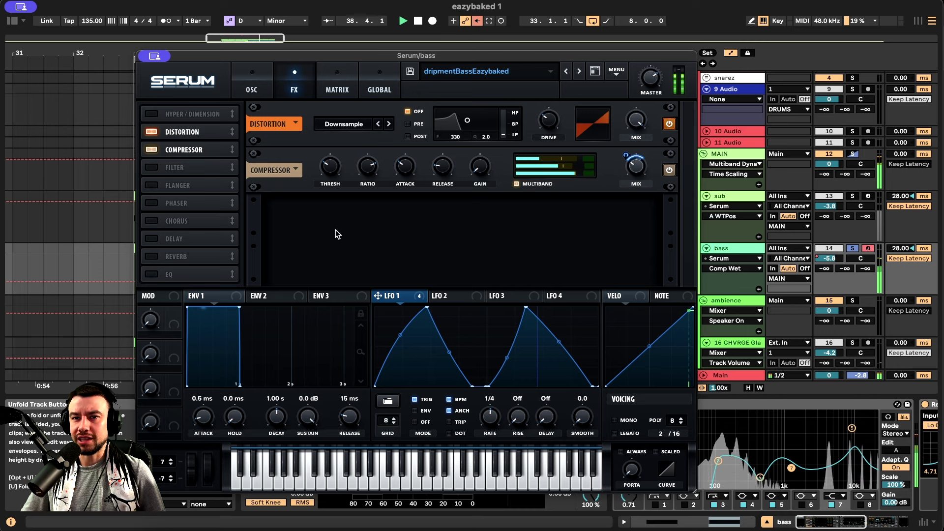
key(space)
click(152, 167)
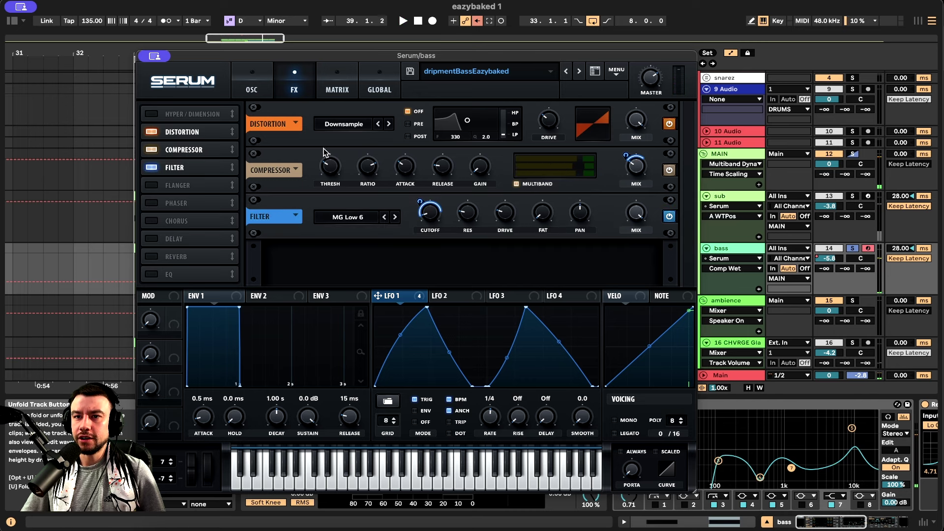
Step: Refer back to the main oscillator filter, play the bass with both filters, and point out the filter effect's resonance and drive
click(251, 94)
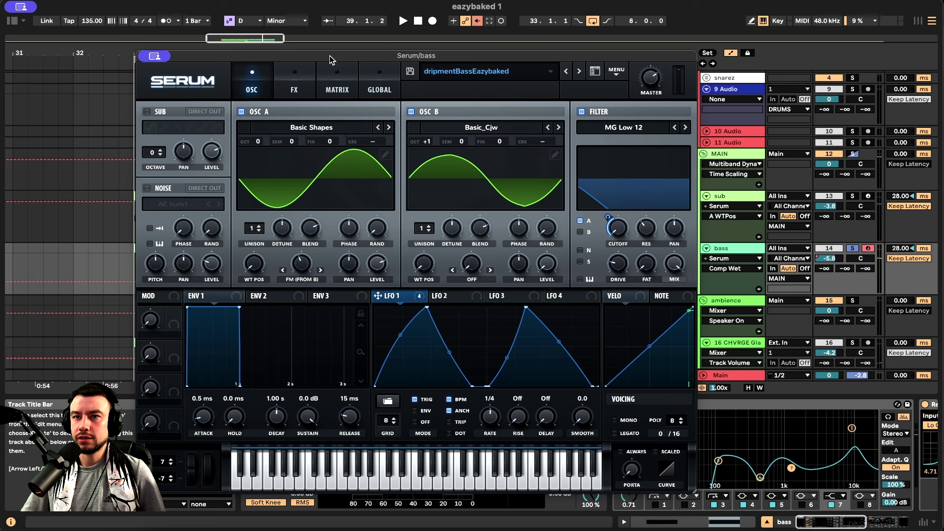
click(305, 85)
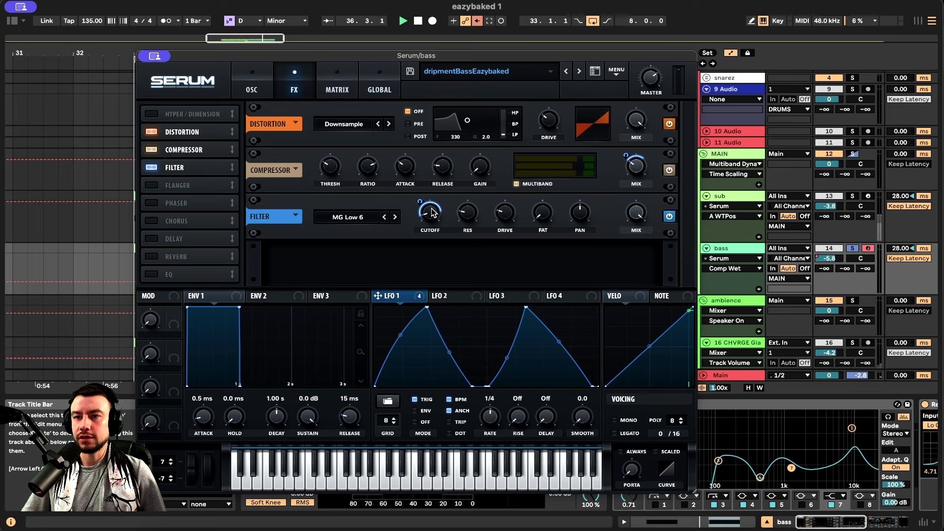
key(space)
click(470, 215)
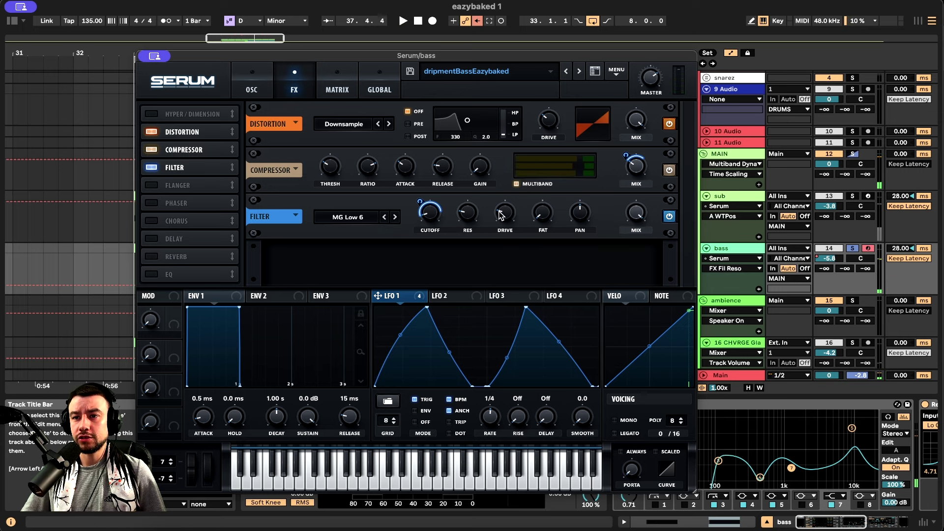
click(505, 215)
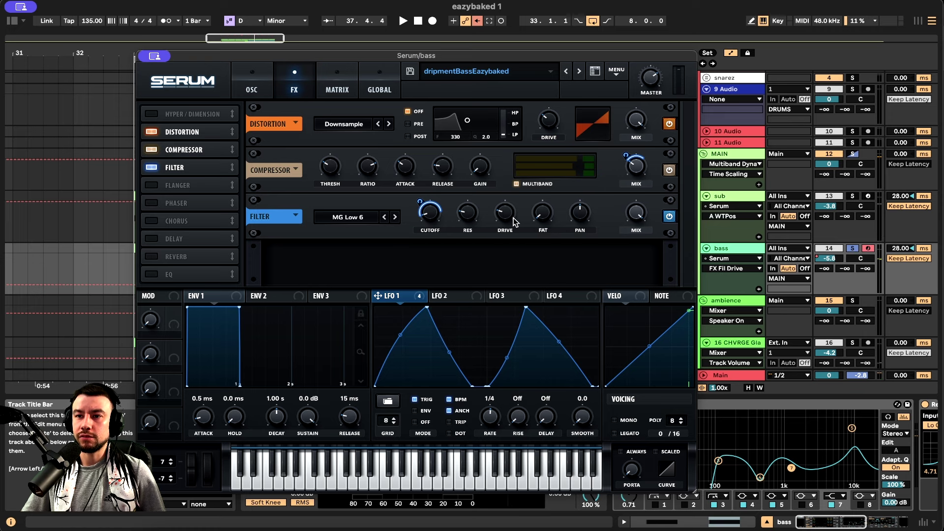
Step: Play the bass and compare its sound with the filter effect bypassed and active during playback
key(space)
click(669, 217)
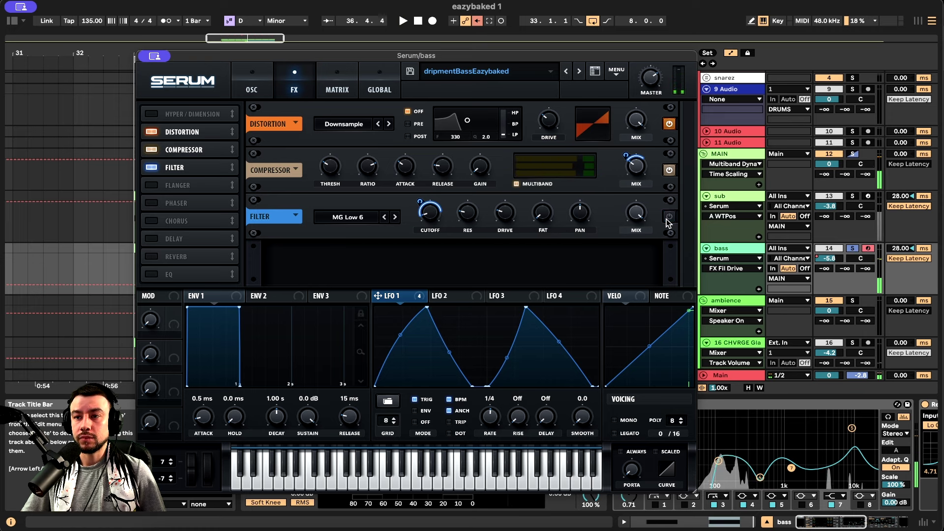
click(669, 217)
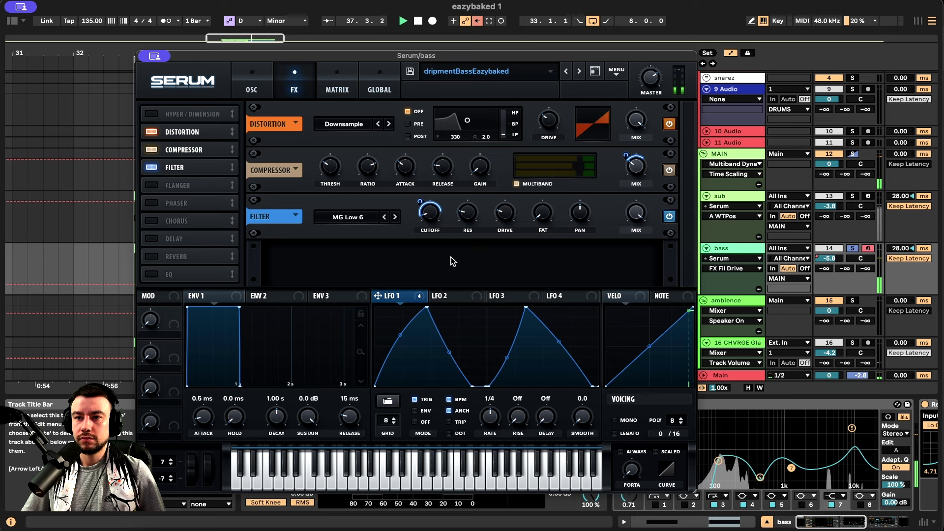
key(space)
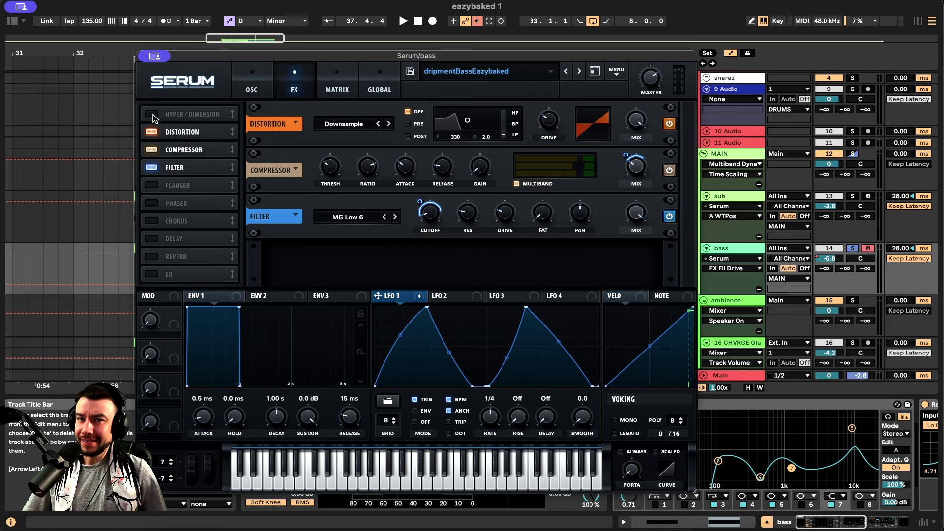
Step: Close Serum, switch off the bass track's Reverb, and play the bass with Ozone Imager open to examine its stereo image
click(155, 56)
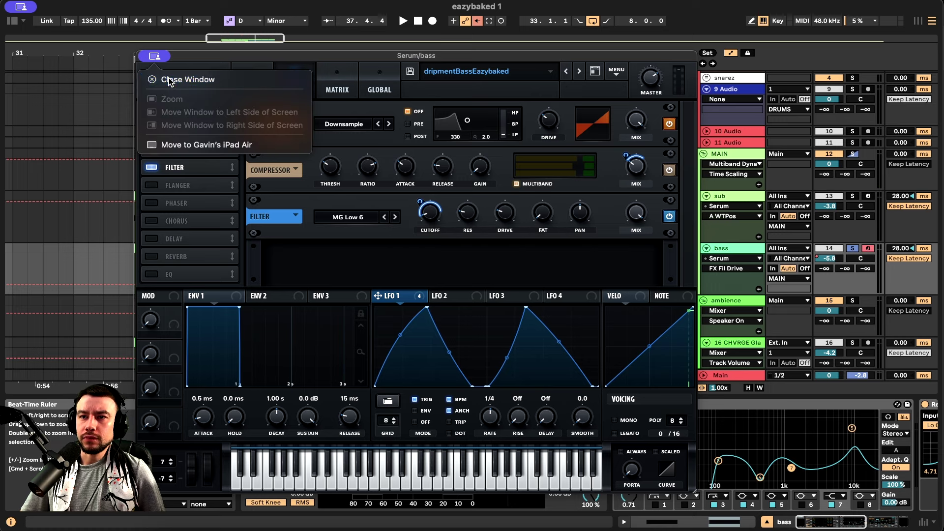
click(168, 81)
scroll(238, 454, right, 5)
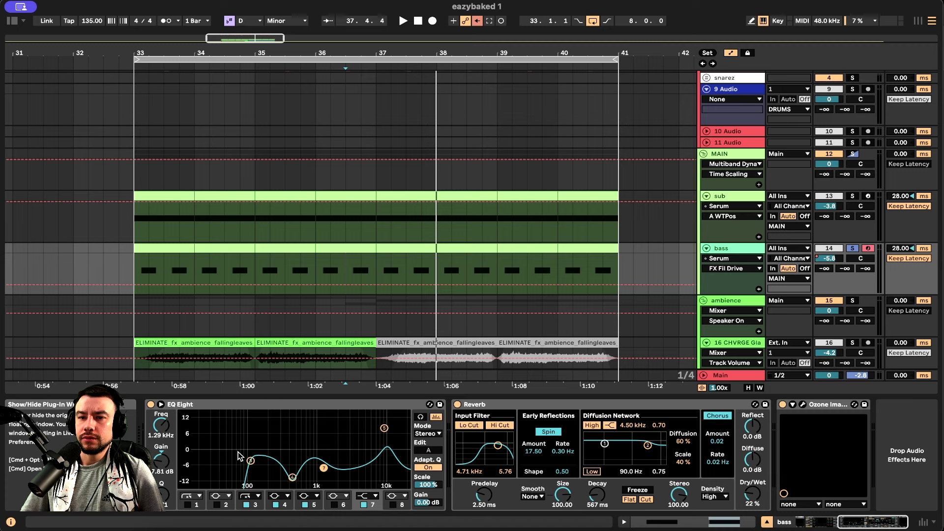
click(457, 404)
click(802, 405)
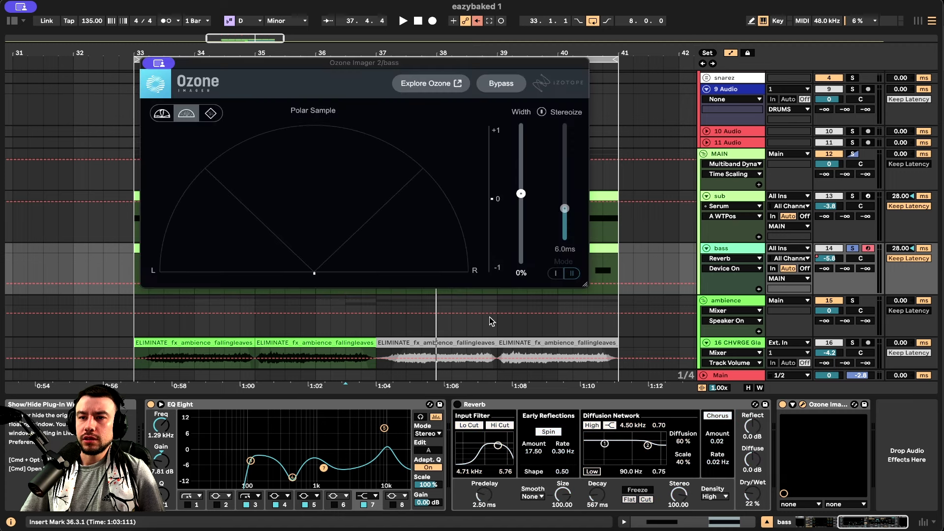
key(space)
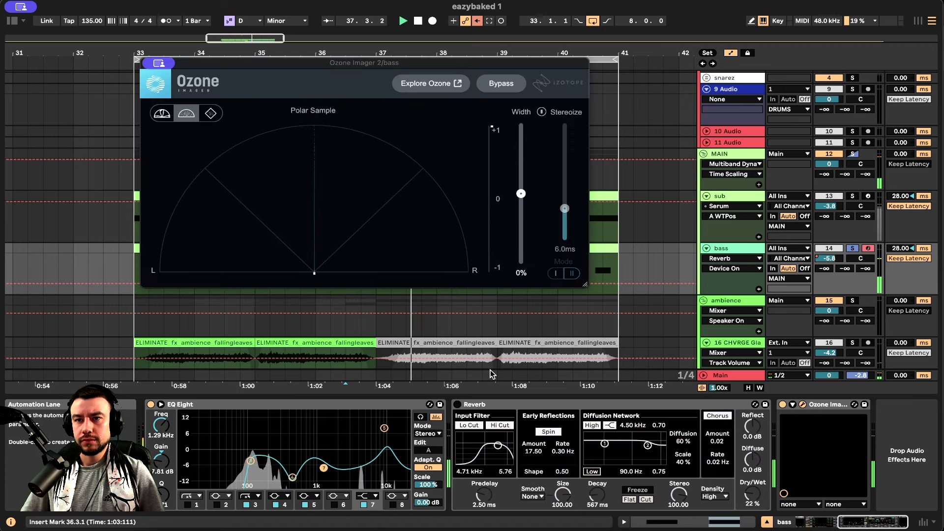
key(space)
key(space)
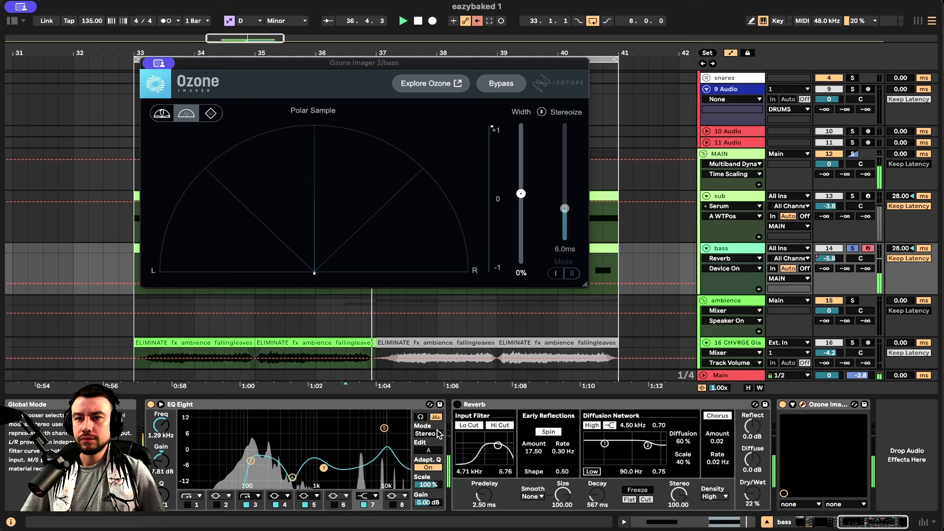
key(space)
Step: Enable the Hyper/Dimension effect in the bass's Serum patch and play the bass with it
scroll(433, 434, left, 10)
click(171, 404)
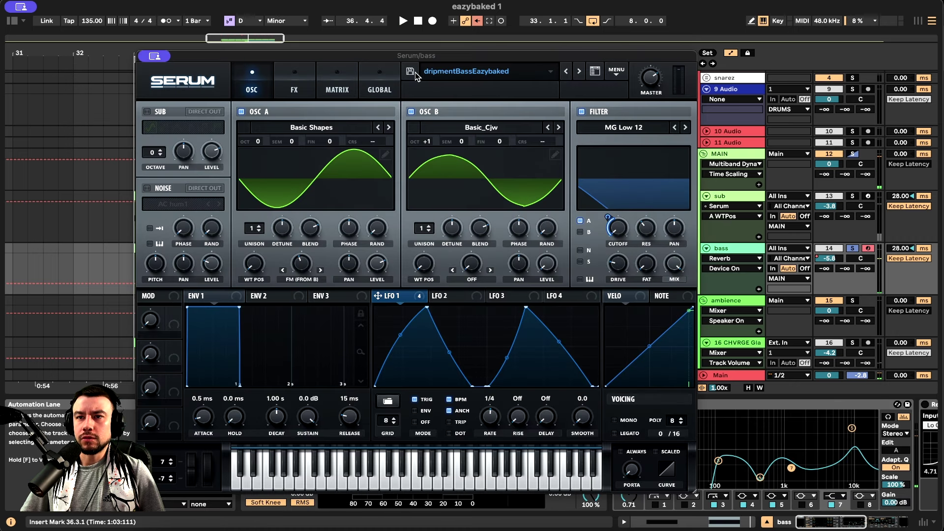
click(295, 81)
click(150, 114)
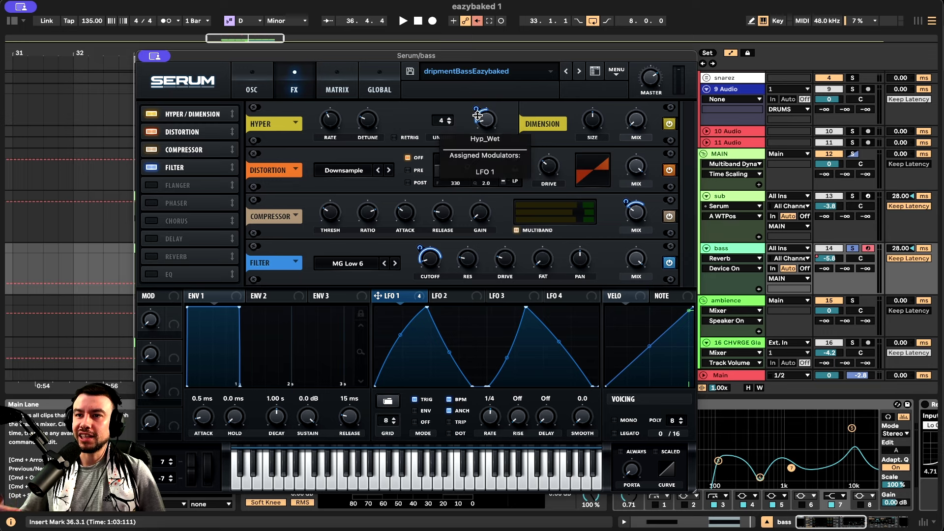
key(space)
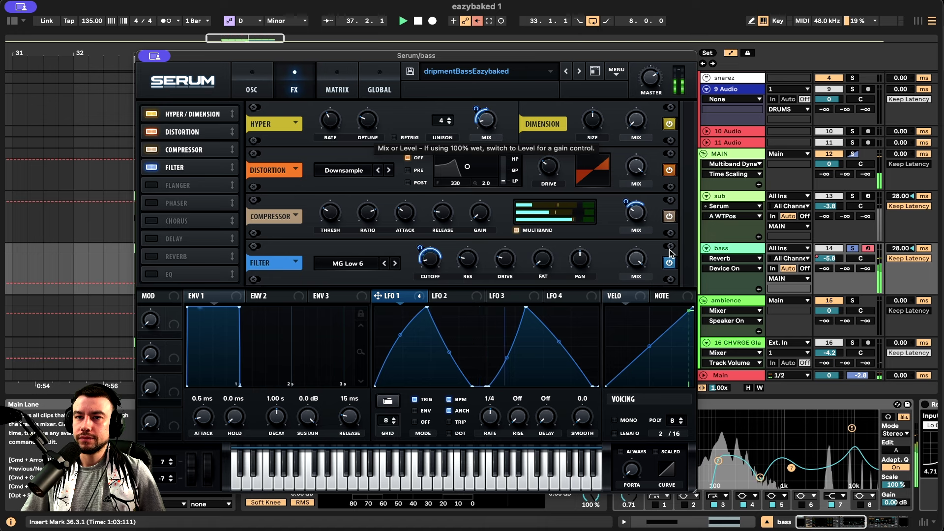
Step: Move Serum aside, examine the bass's stereo spread in Ozone Imager during playback, and close both plugin windows
scroll(857, 447, right, 5)
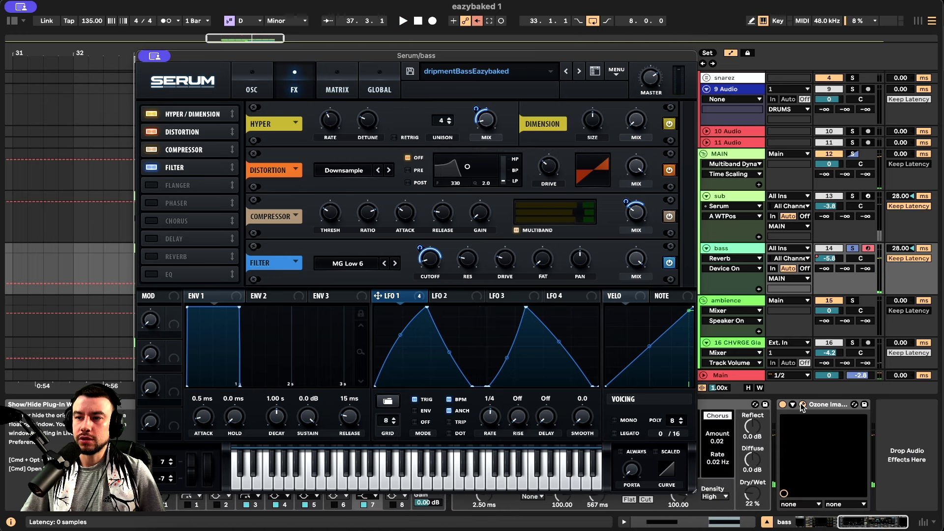
drag(393, 56, 295, 92)
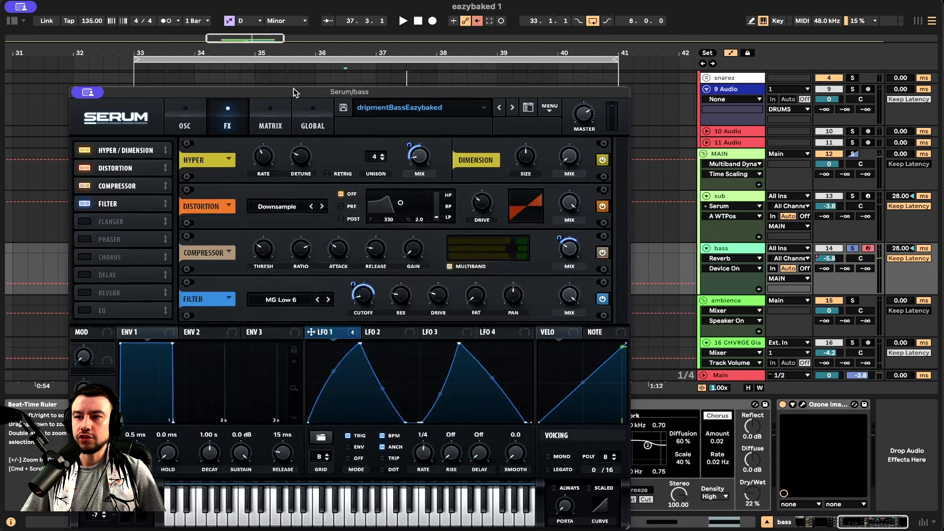
click(803, 404)
key(space)
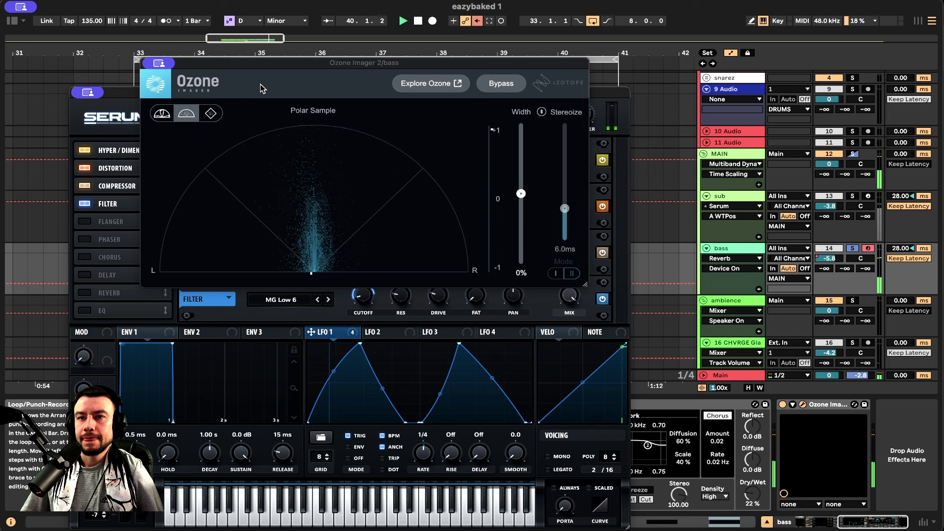
key(space)
click(150, 61)
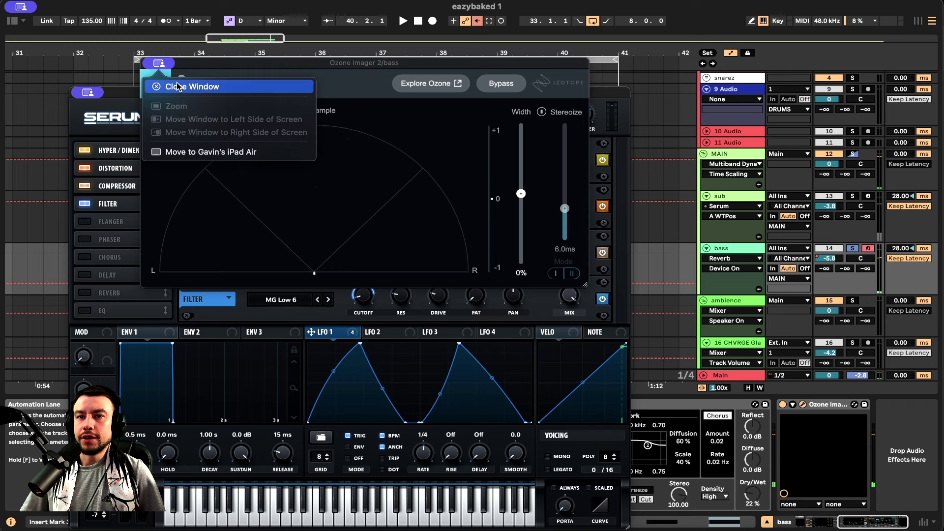
click(181, 86)
click(87, 93)
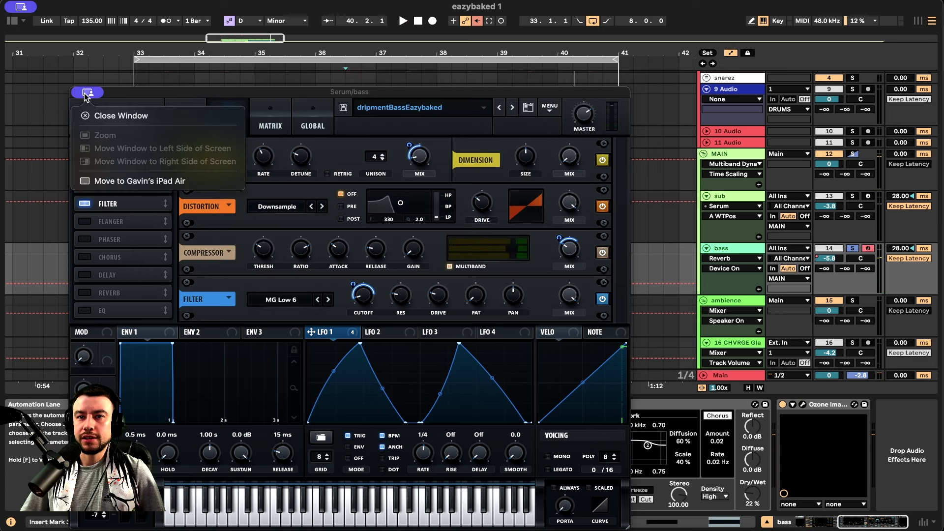
click(117, 116)
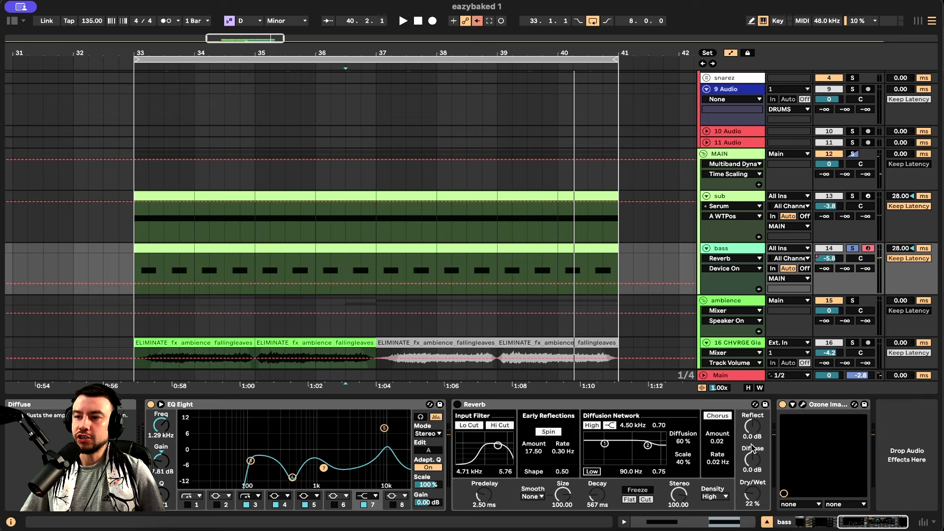
Step: Look through the bass track's device chain from Serum and Multiband Dynamics to EQ Eight, Reverb and Ozone Imager
scroll(752, 447, left, 5)
scroll(753, 448, right, 5)
scroll(753, 449, left, 5)
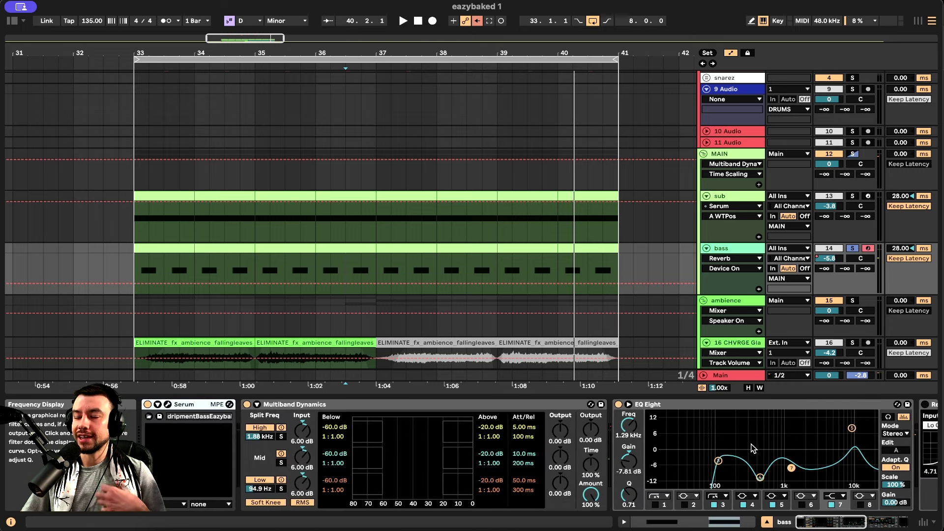
scroll(753, 449, right, 8)
scroll(752, 447, left, 5)
scroll(752, 447, right, 5)
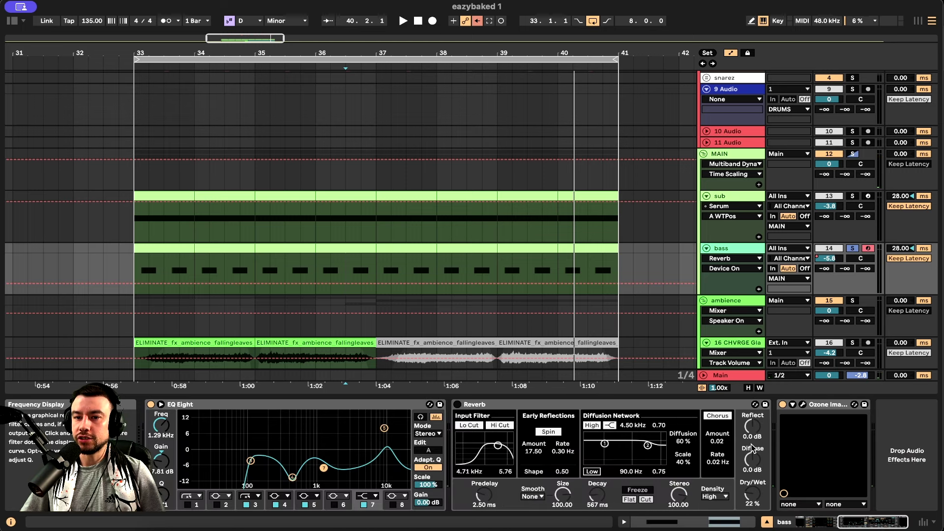
scroll(751, 449, left, 5)
scroll(750, 448, right, 5)
scroll(538, 400, left, 5)
scroll(538, 399, right, 5)
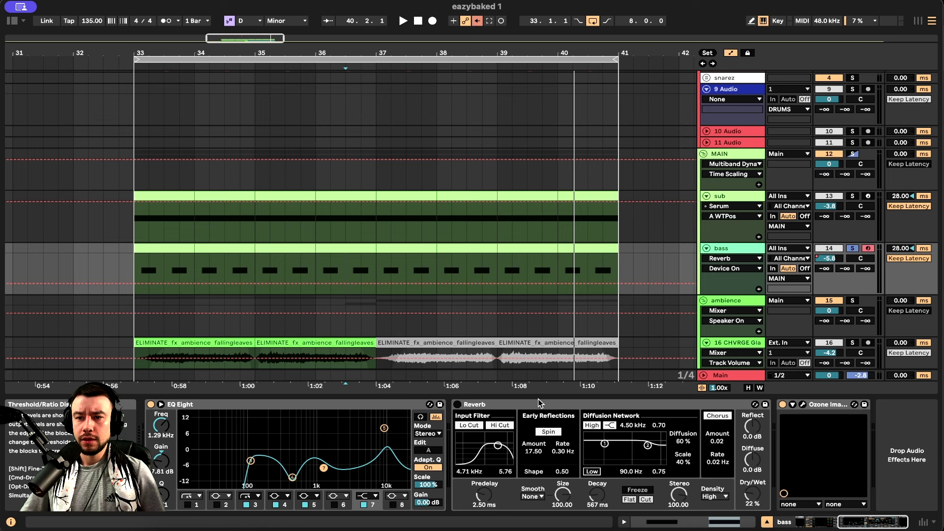
Step: Switch the bass track's Reverb back on, point out its Stereo and Dry/Wet controls, and play the bass
click(457, 404)
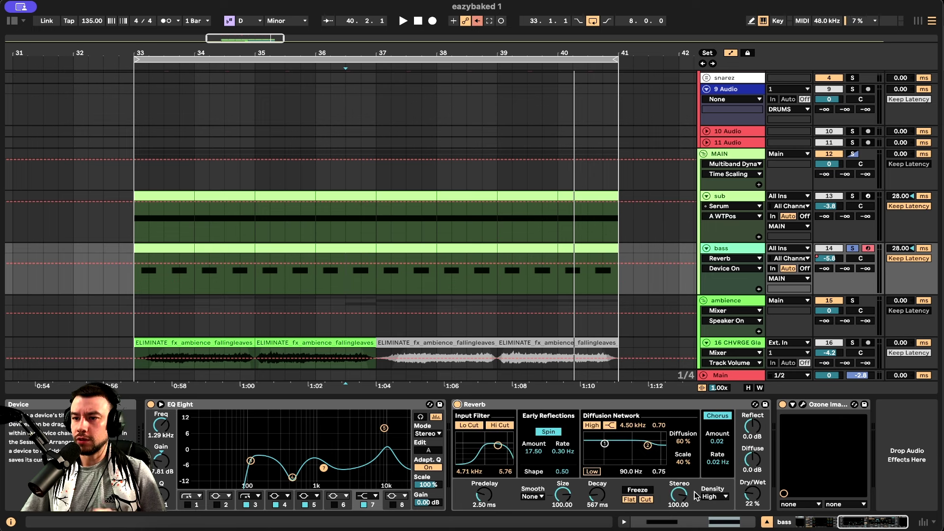
click(679, 495)
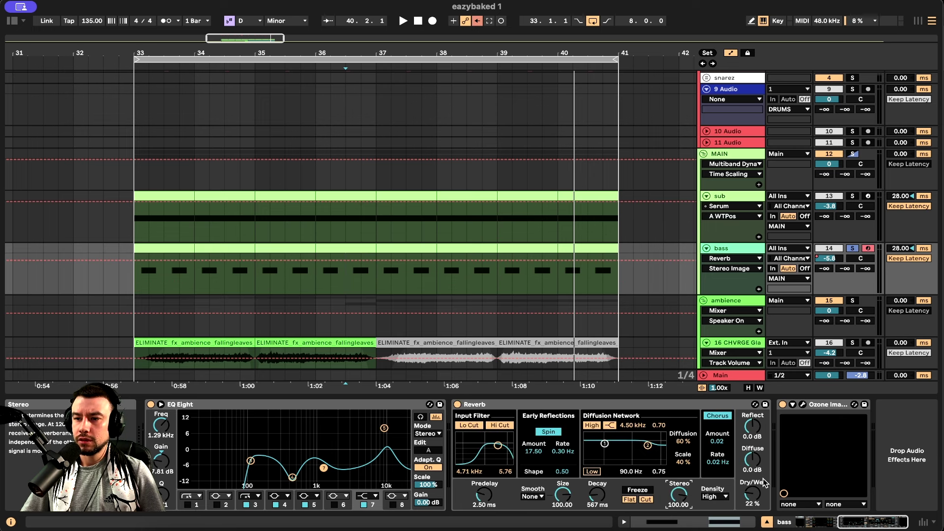
click(744, 498)
key(space)
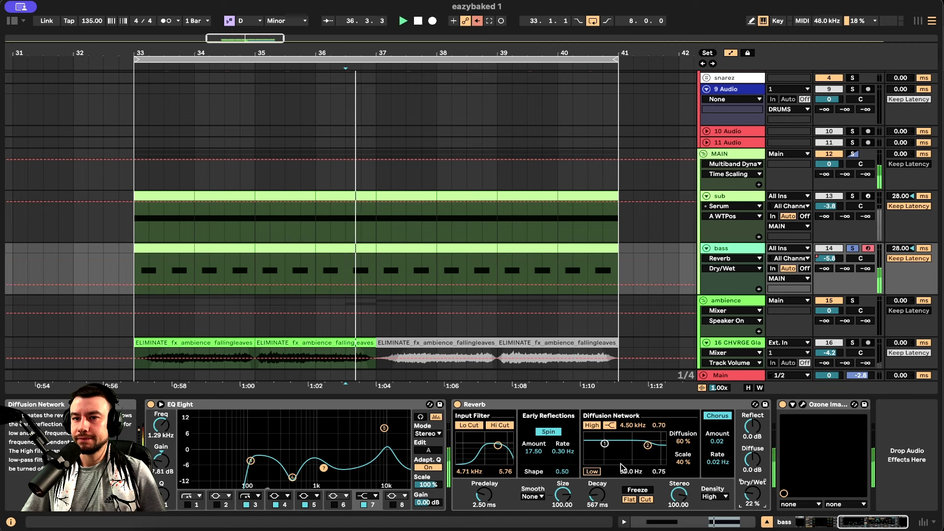
scroll(473, 479, left, 6)
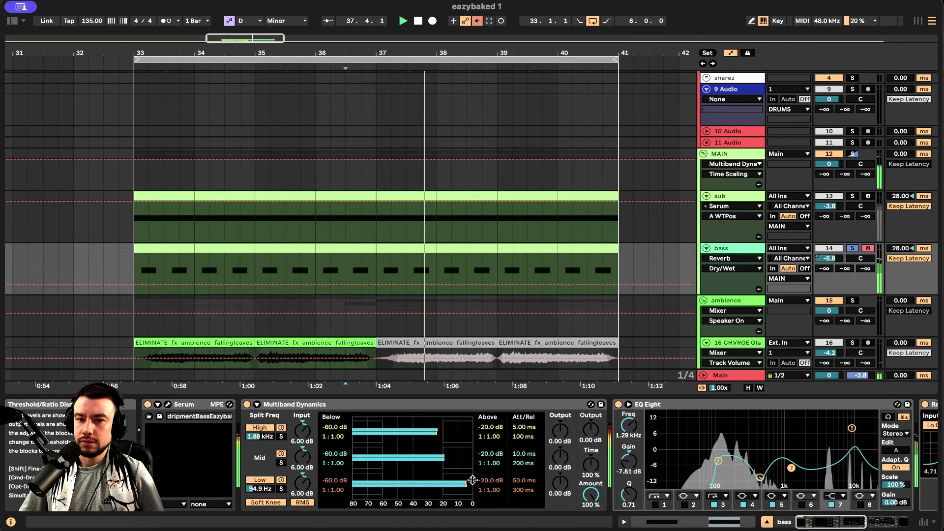
key(space)
Step: Reopen the bass's Serum patch, review its oscillator and effects pages, and close it
click(167, 404)
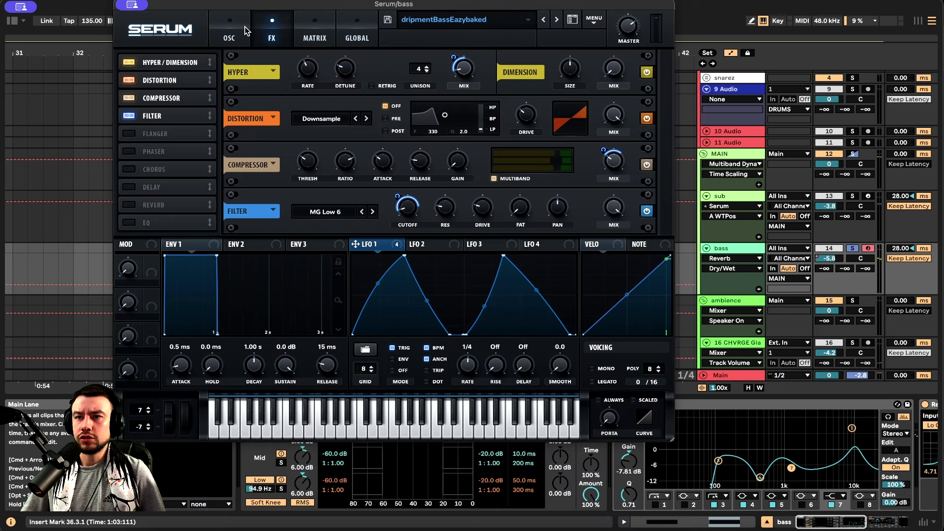
click(246, 31)
click(132, 5)
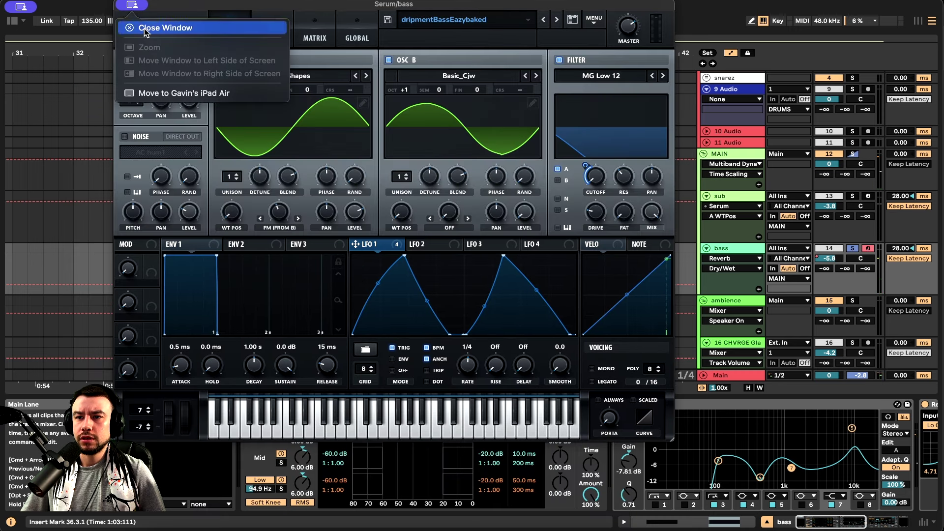
click(432, 259)
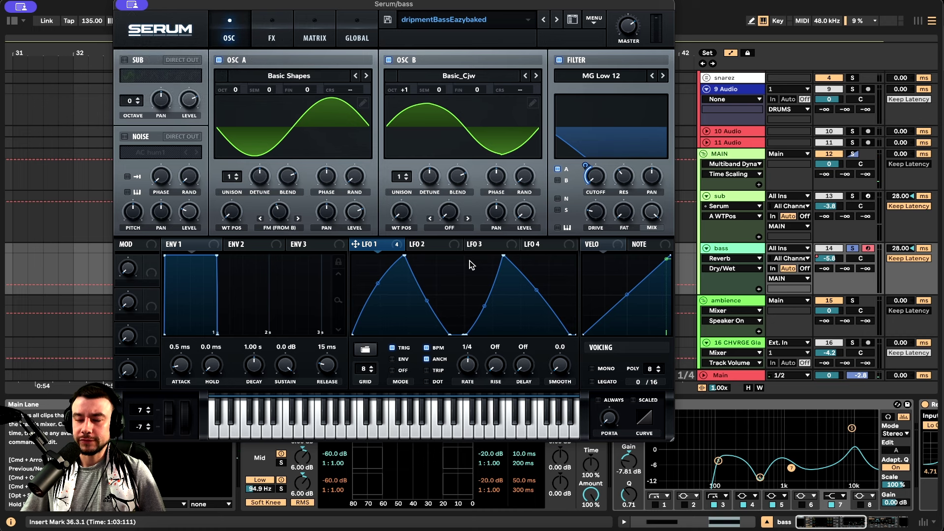
click(269, 36)
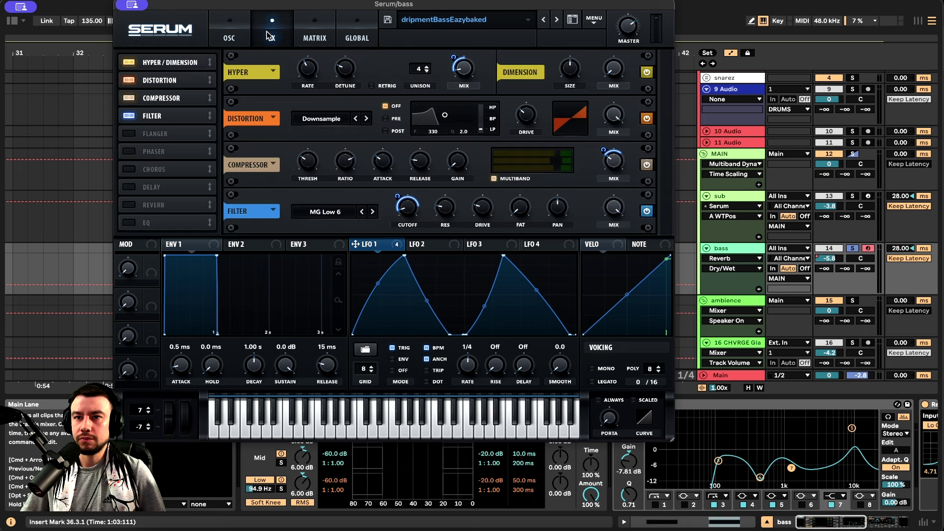
click(132, 4)
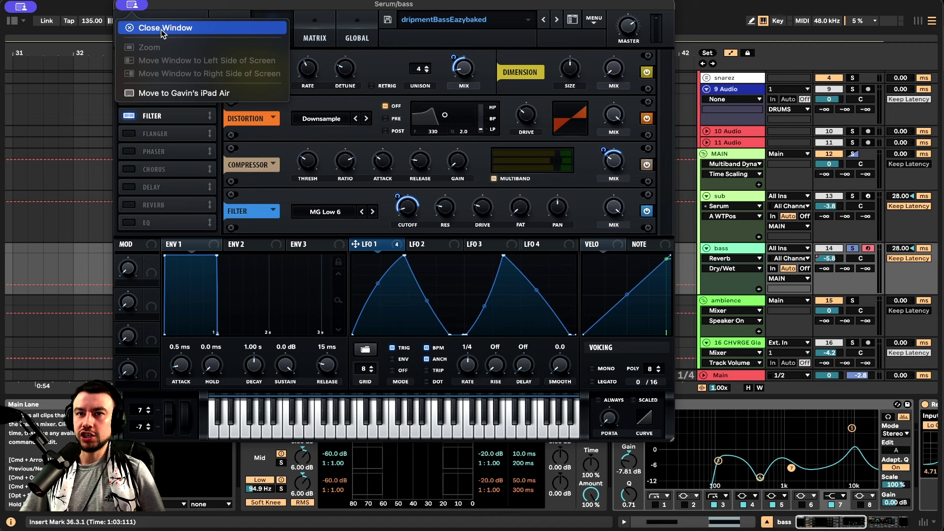
click(162, 34)
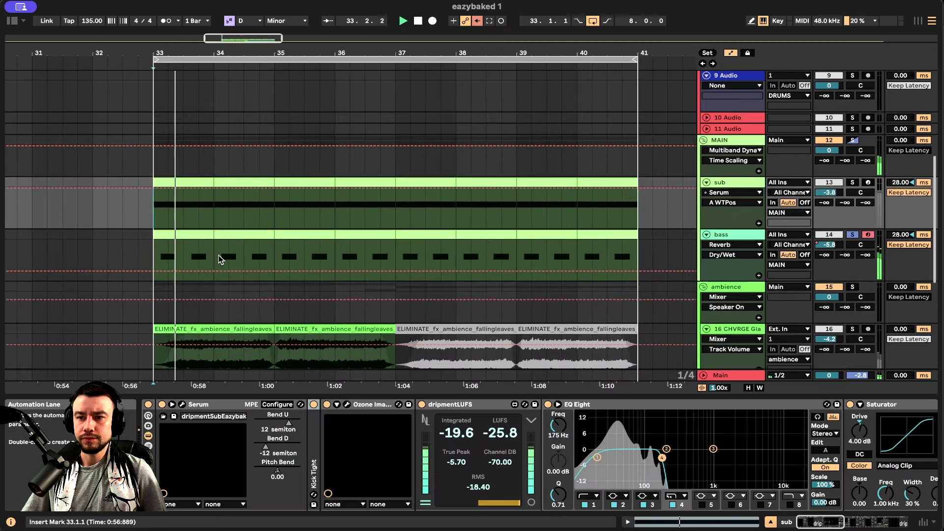
Step: Unsolo the bass track and play the section from bar 33 with the other tracks
click(852, 234)
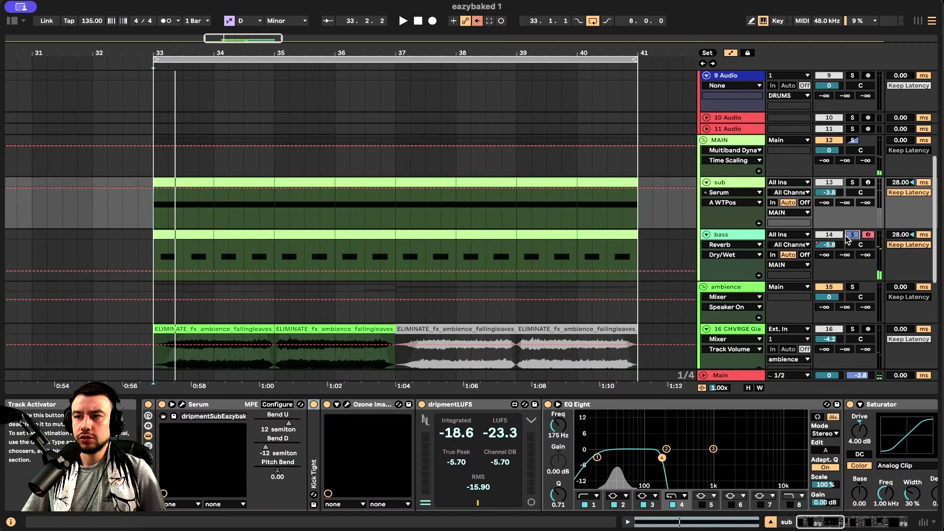
key(space)
scroll(259, 254, down, 4)
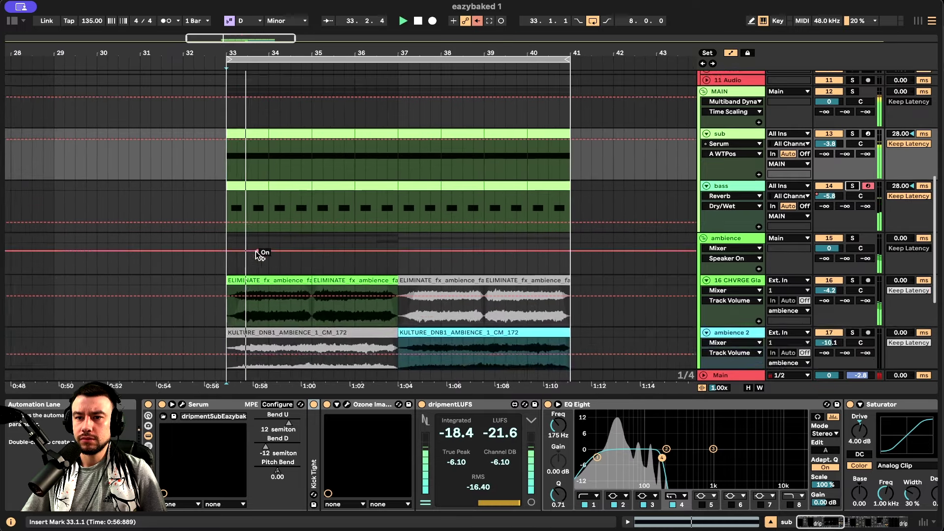
Step: Open the first falling-leaves ambience clip's sample details, stop playback, and hide the clip view
scroll(296, 298, up, 5)
double_click(285, 246)
key(space)
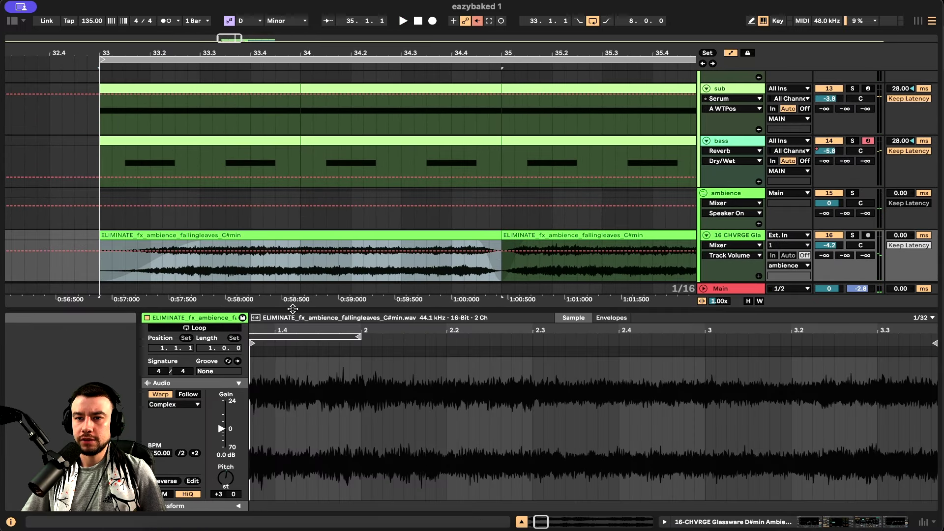
key(super+alt+l)
Step: Play the section from bar 33 and examine the clips on the ambience tracks below the bass
scroll(293, 308, down, 3)
scroll(293, 309, right, 2)
key(space)
scroll(279, 344, down, 2)
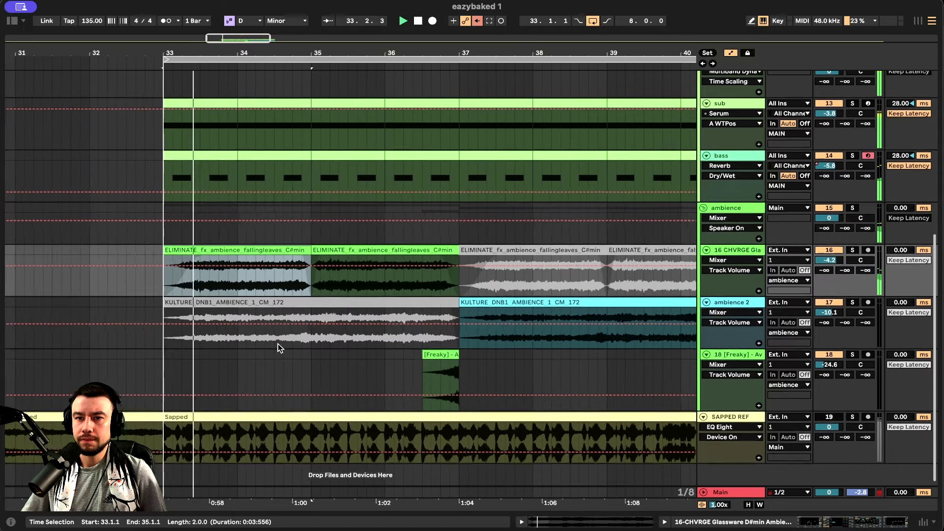
scroll(278, 344, up, 1)
scroll(238, 330, down, 2)
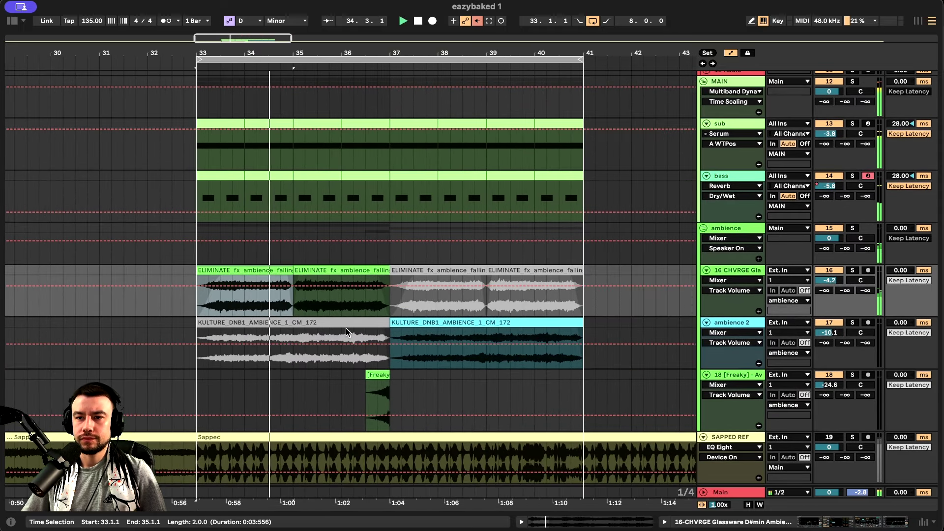
Step: Inspect the ambience clips on either side of bar 37 up to the end of the loop, and stop playback
mouse_move(427, 343)
scroll(427, 343, up, 2)
scroll(427, 343, up, 2)
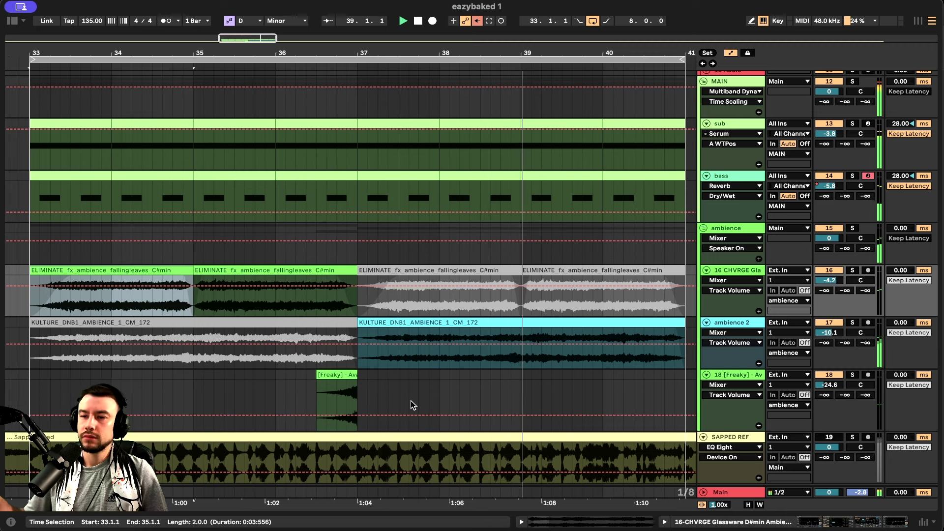
scroll(411, 400, right, 2)
scroll(411, 400, down, 2)
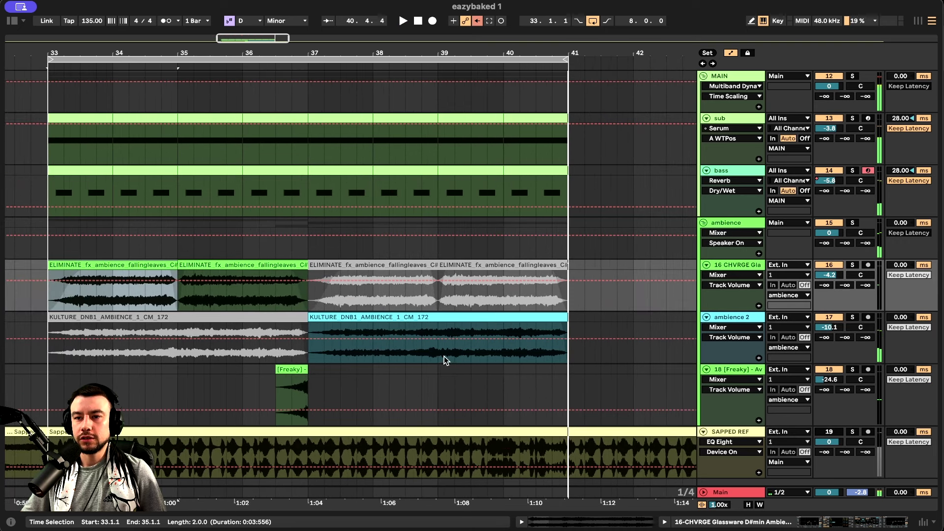
scroll(354, 379, down, 1)
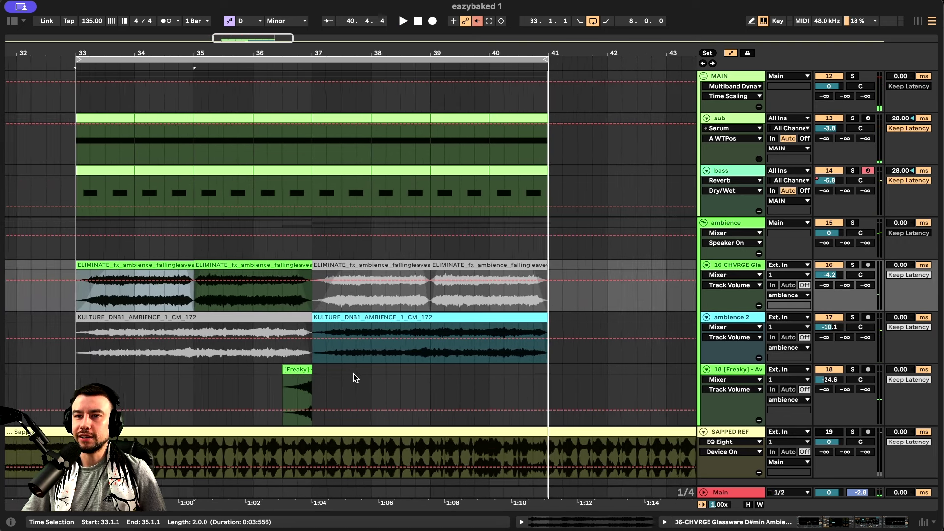
Step: Place the insert marker at bar 37 on the ambience group and review the arrangement from the drum tracks to the ambience layers
scroll(354, 376, up, 5)
click(378, 345)
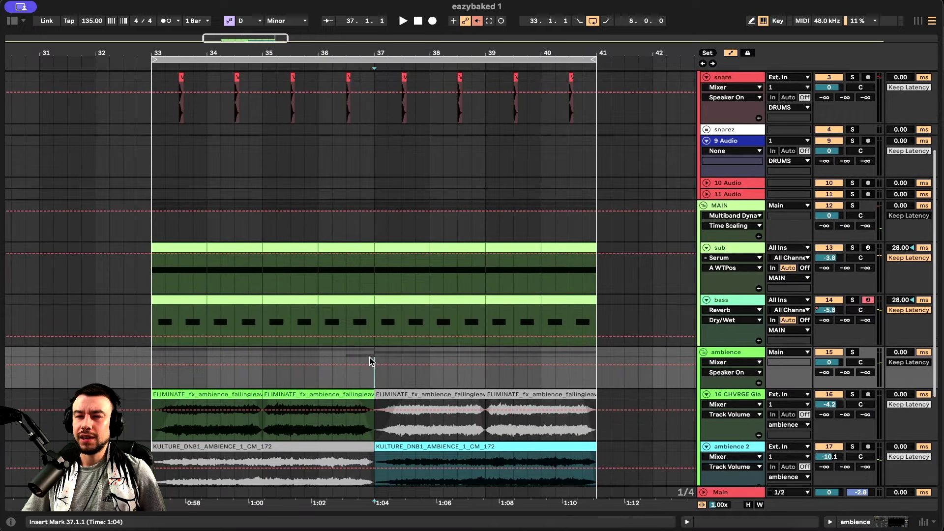
scroll(371, 358, down, 4)
scroll(370, 361, up, 5)
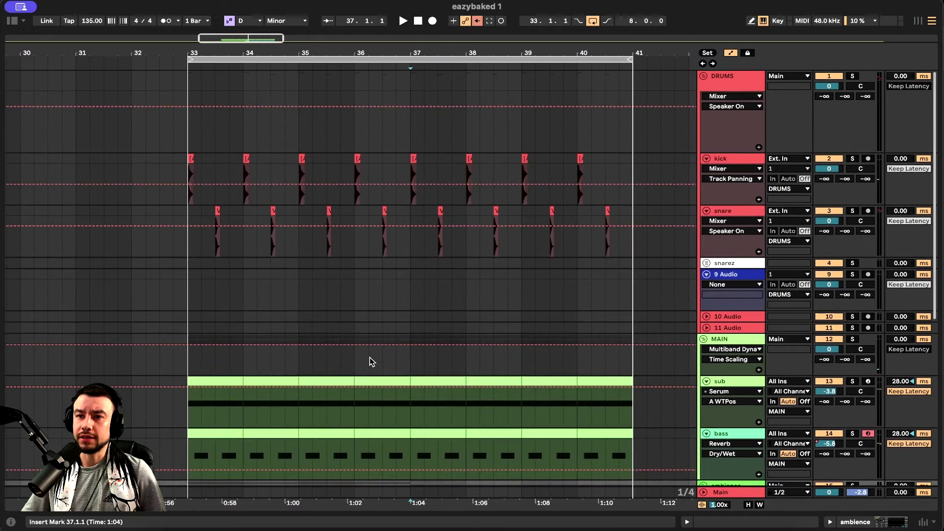
scroll(371, 362, down, 2)
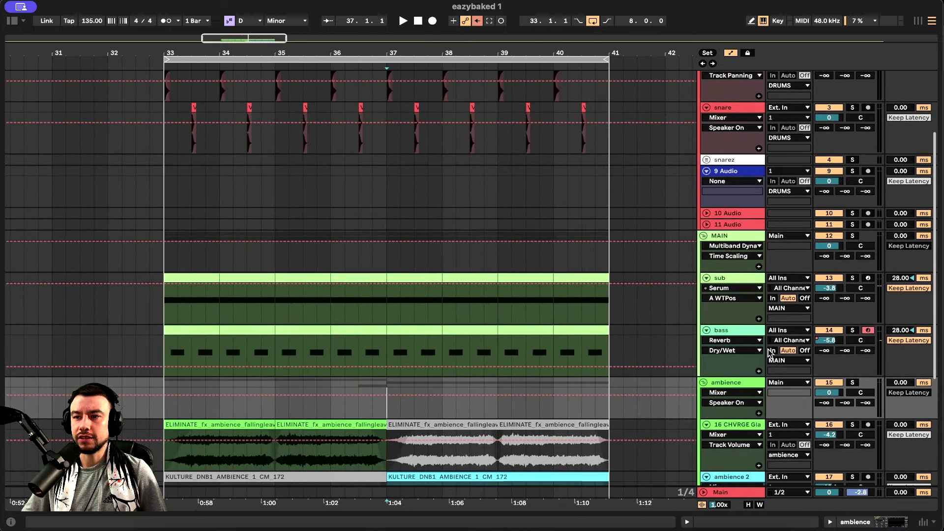
scroll(472, 359, up, 2)
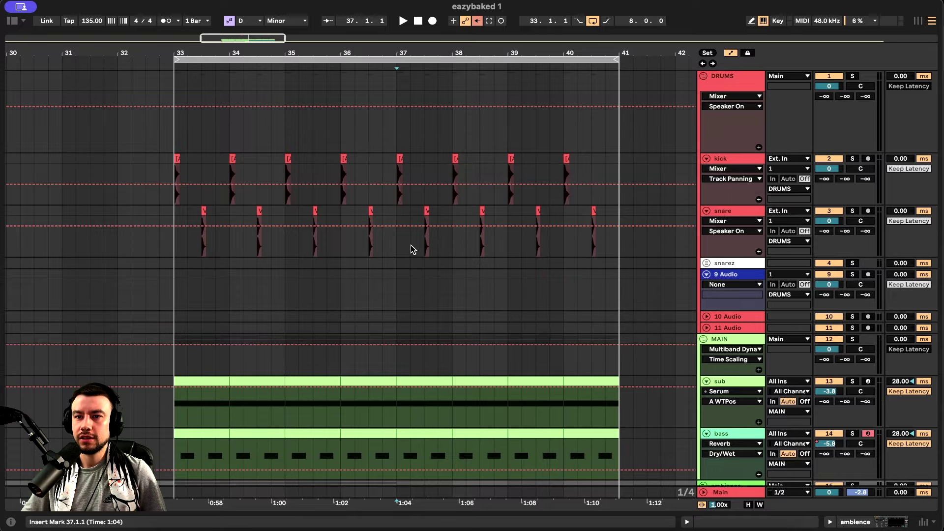
scroll(270, 272, down, 5)
scroll(270, 272, down, 2)
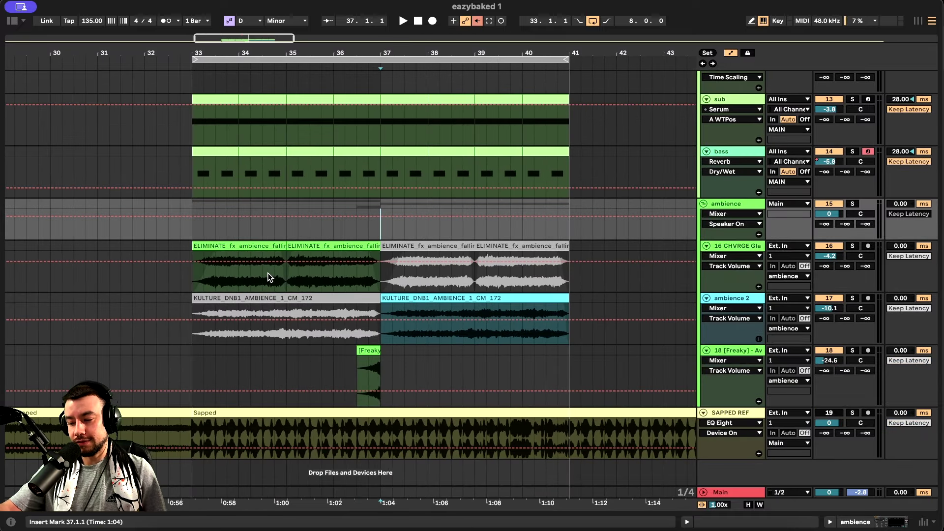